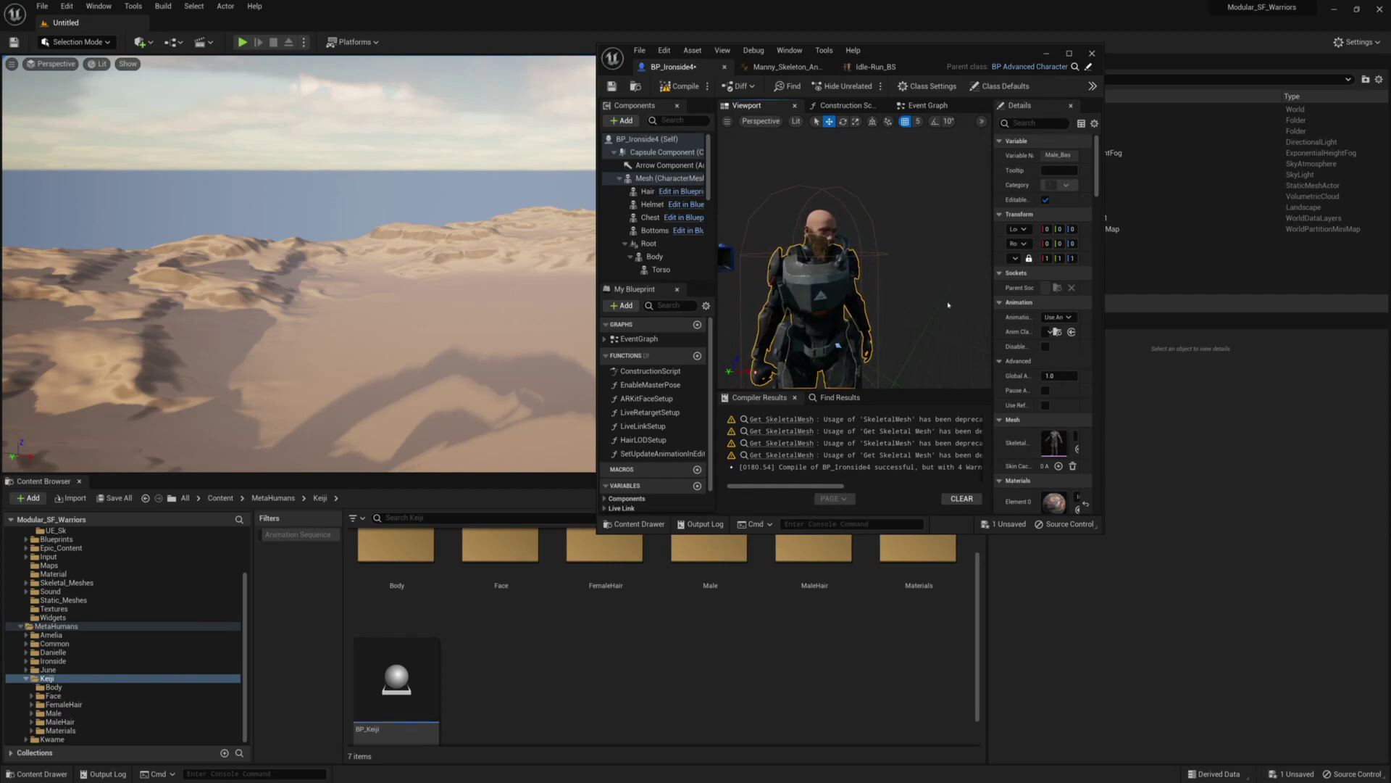
- Inspect the face, torso and base armor meshes of the BP_Ironside4 character from several angles
click(848, 245)
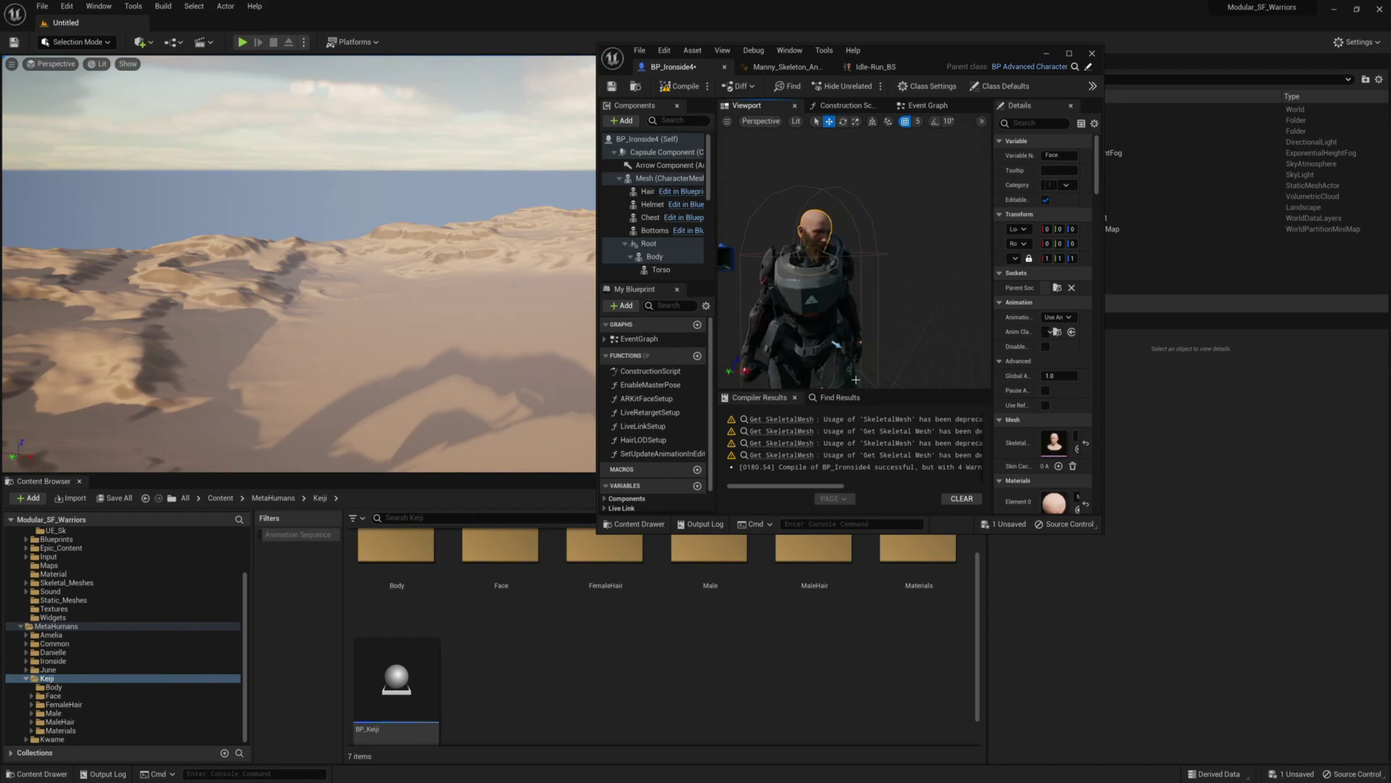
click(801, 295)
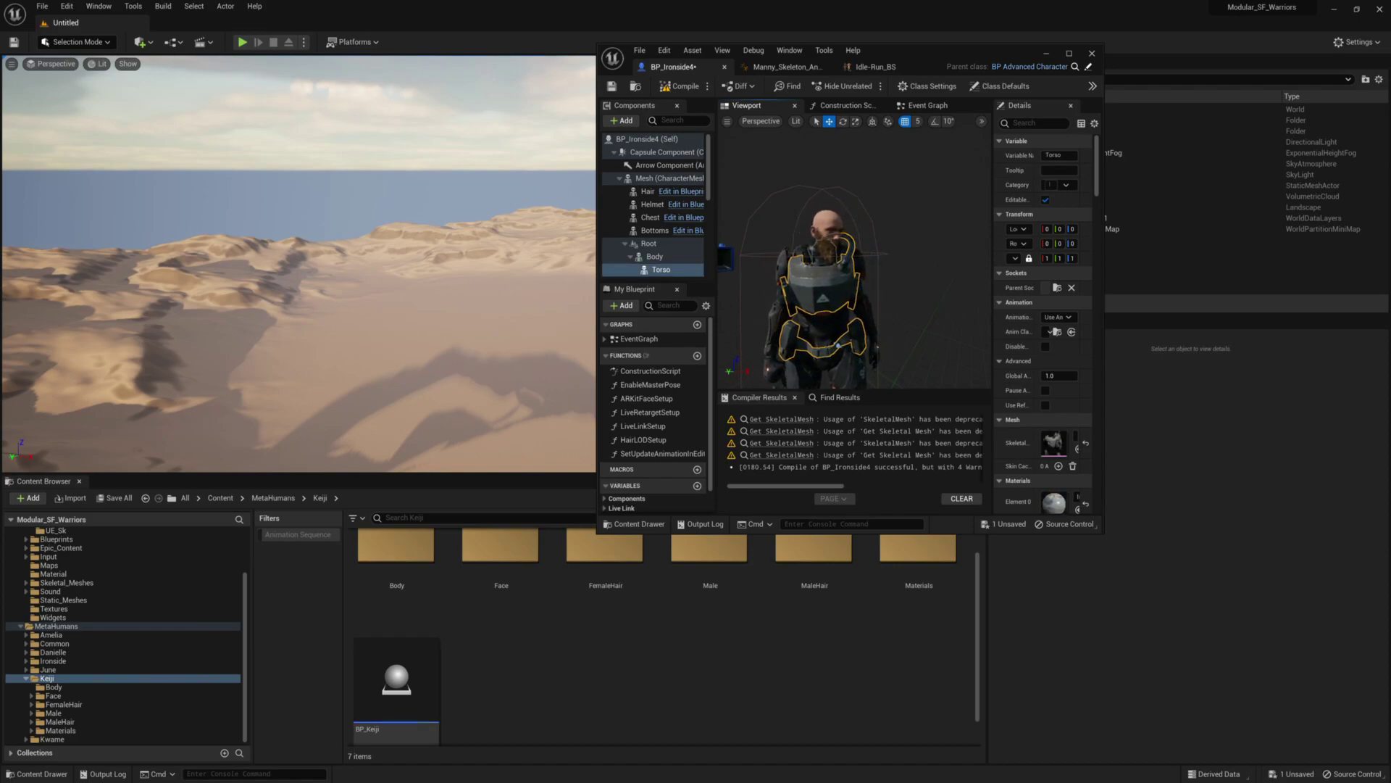
click(823, 322)
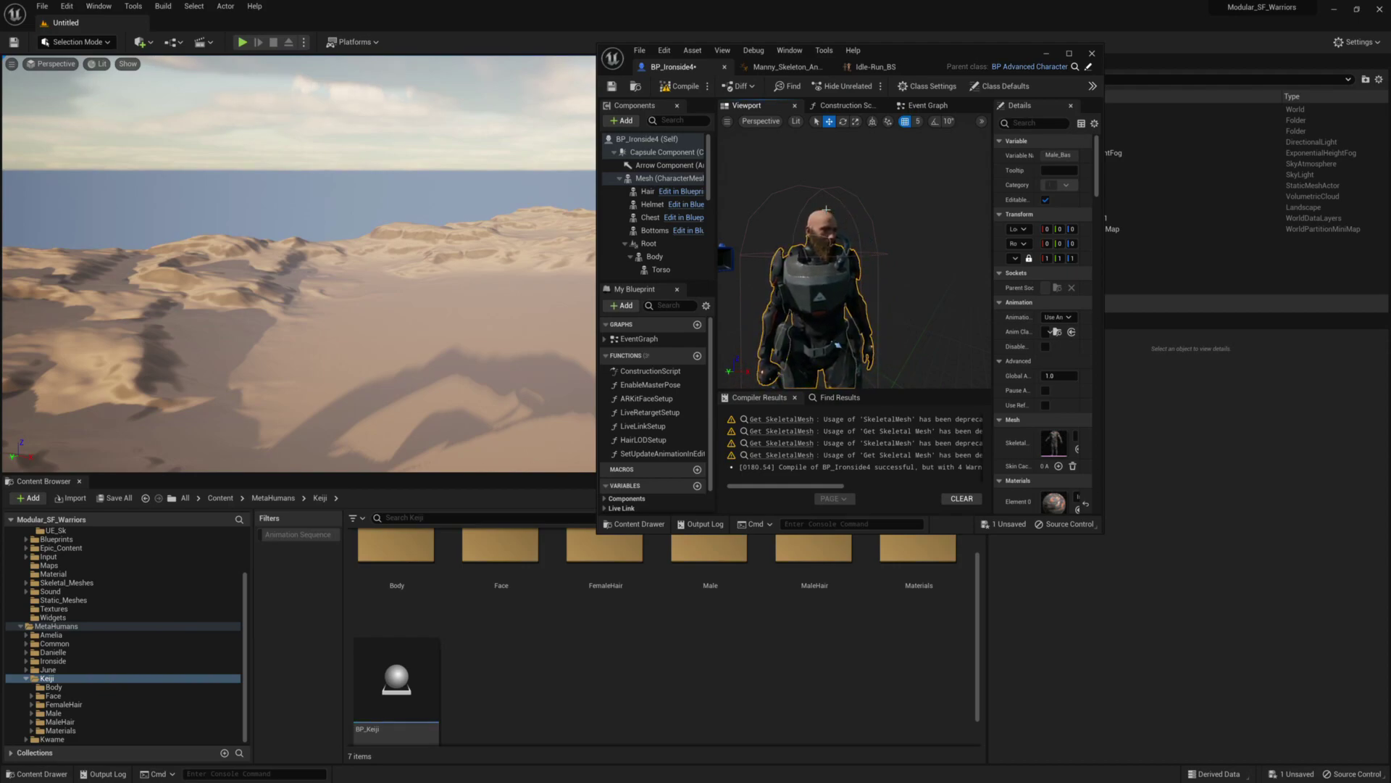
click(840, 223)
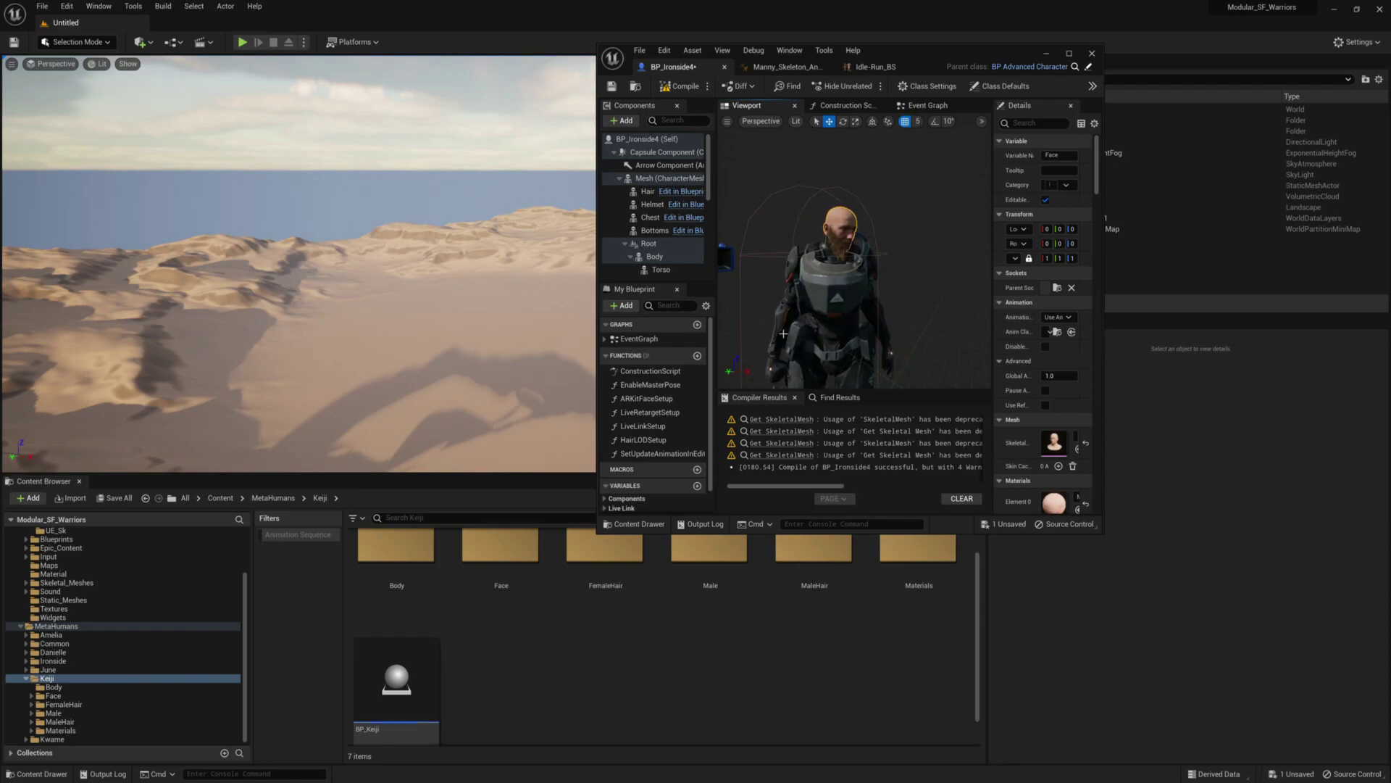
drag(857, 328, 857, 272)
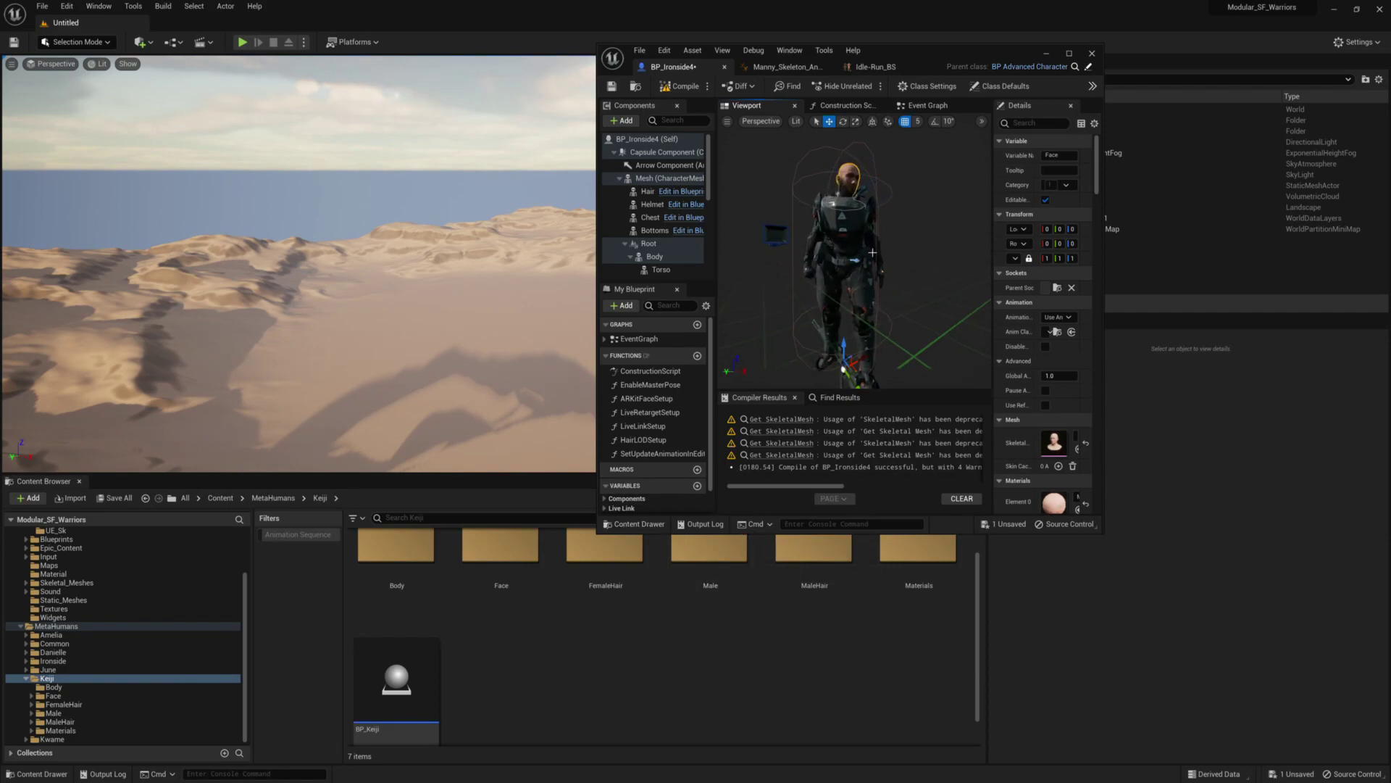
scroll(842, 370, up, 5)
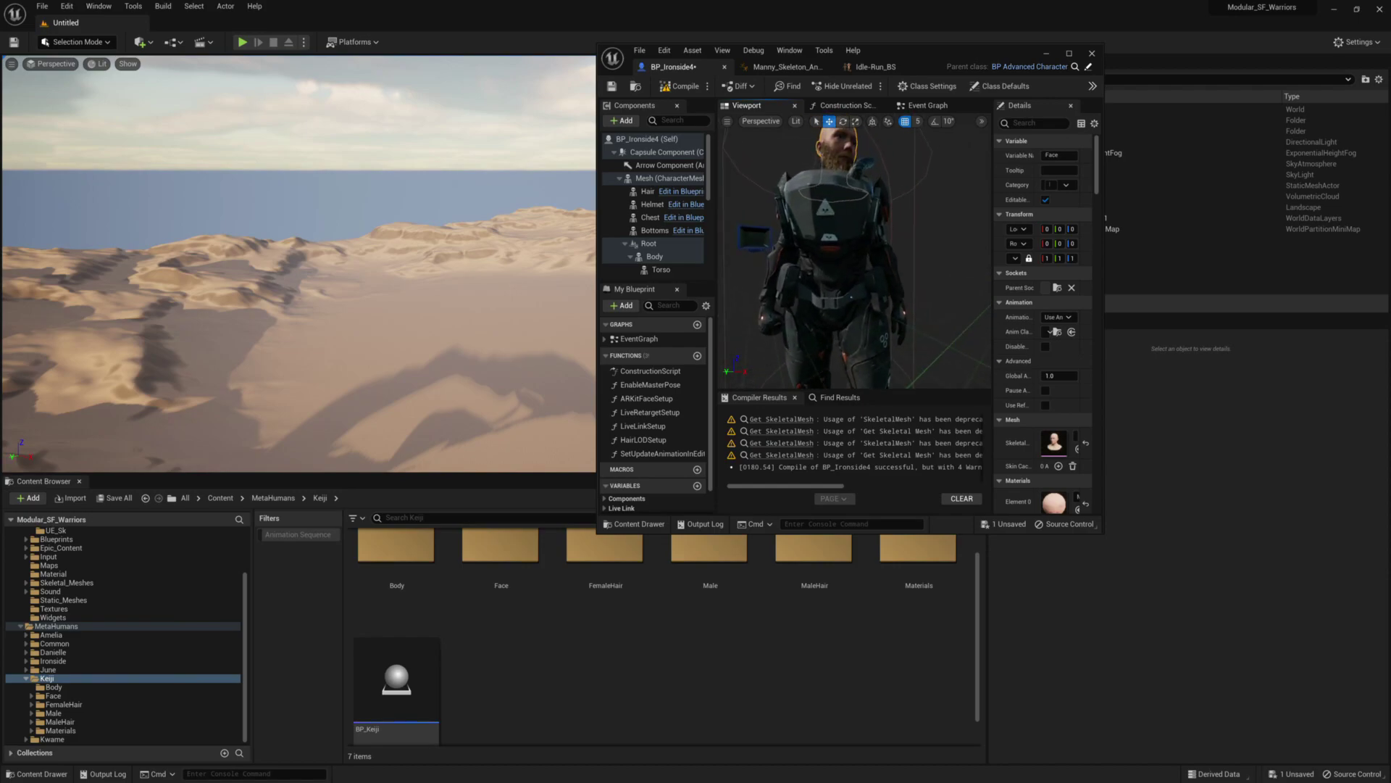
scroll(905, 349, up, 4)
scroll(906, 349, down, 8)
alt+drag(905, 349, 974, 349)
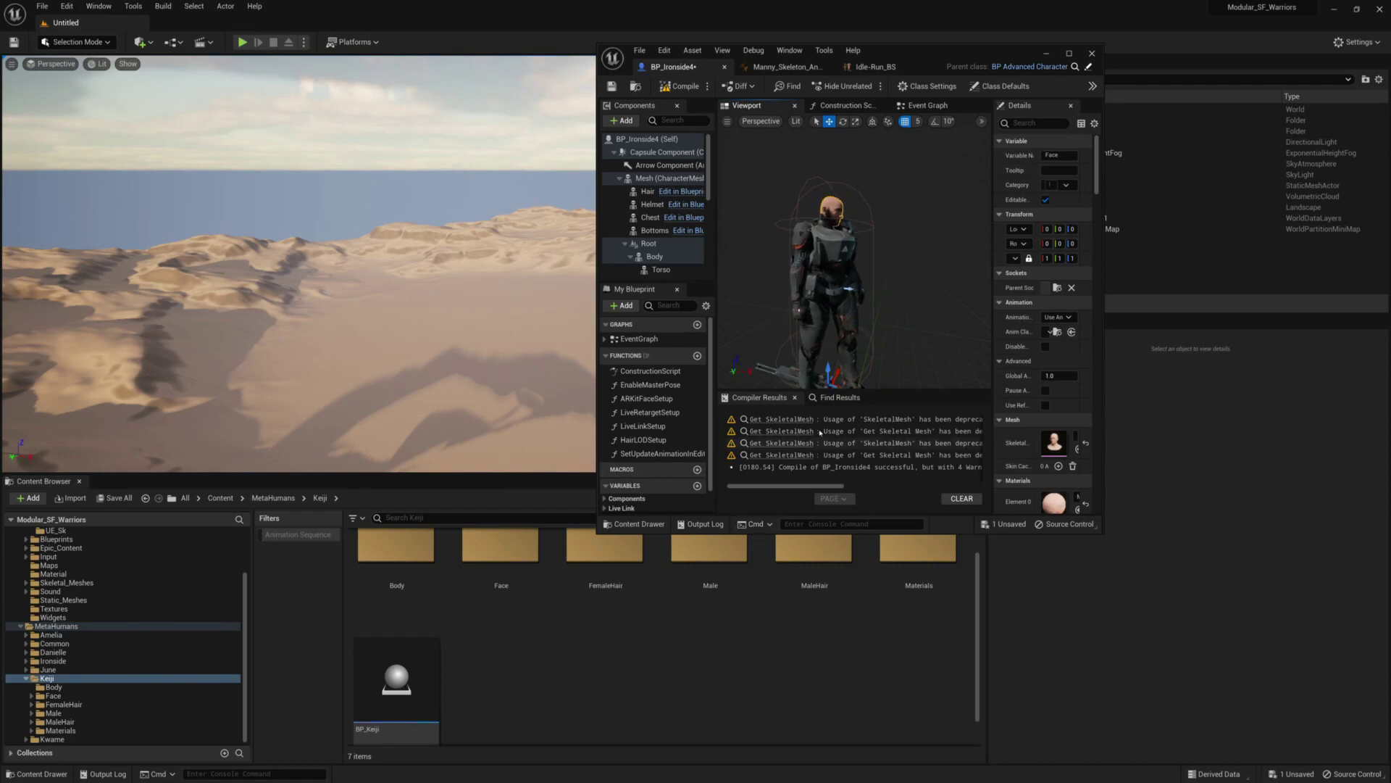
click(830, 283)
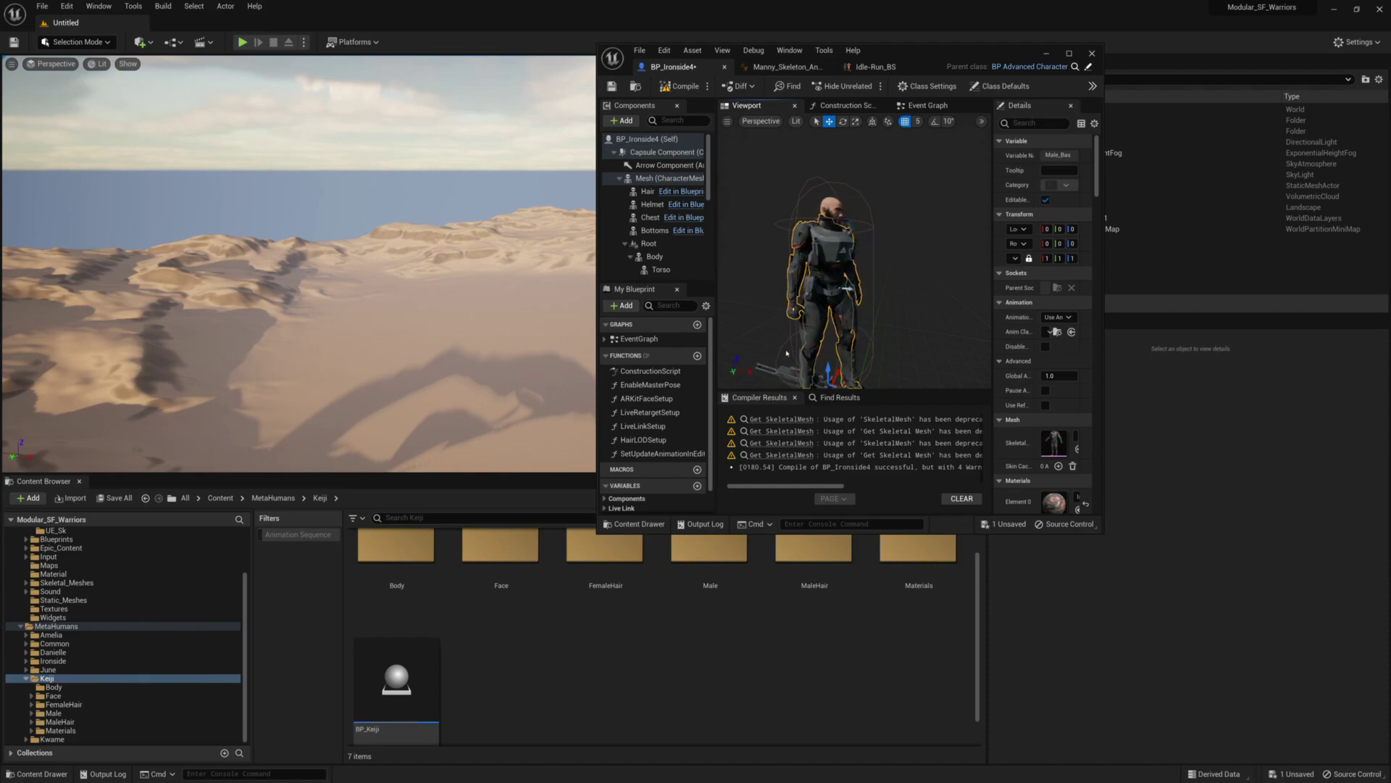
- Maximize the BP_Ironside4 editor window, view the whole character and select its Body component
double_click(933, 58)
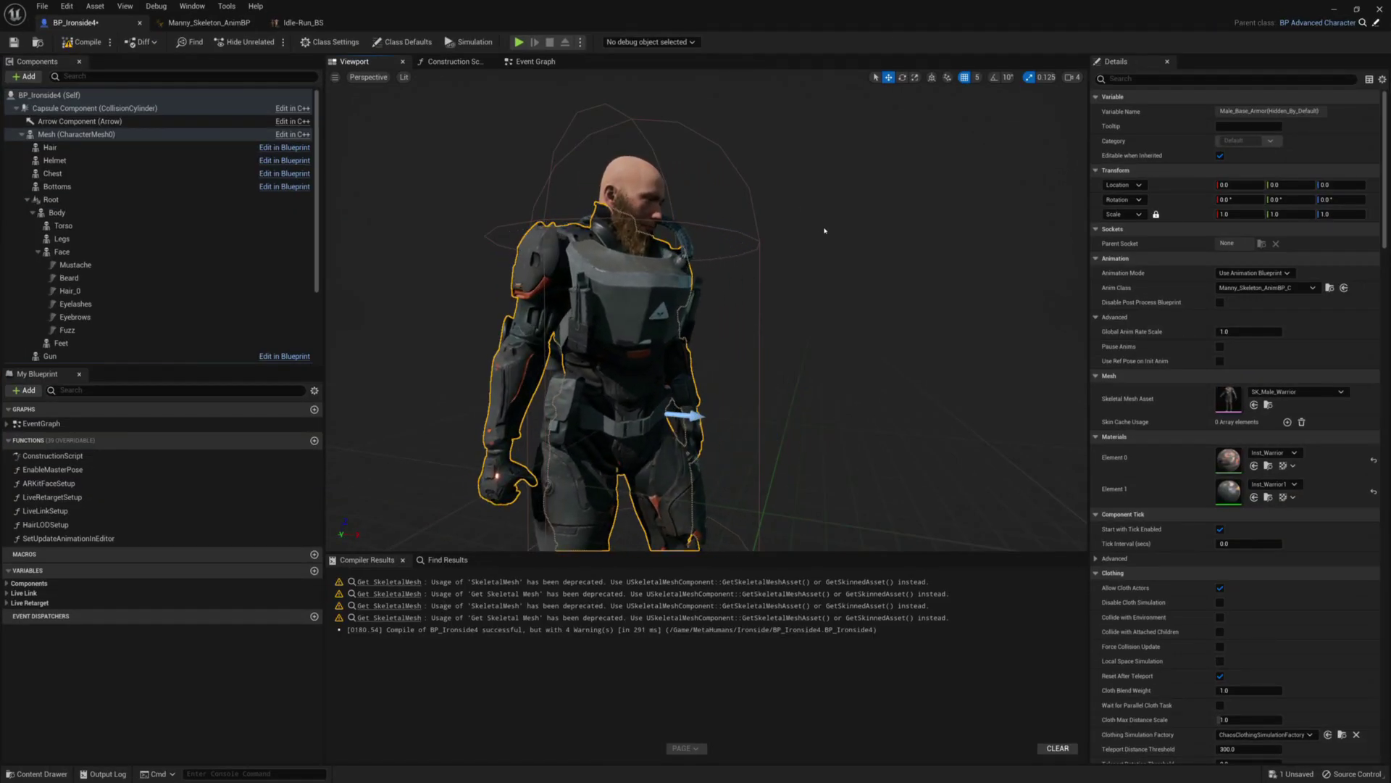
mouse_move(825, 230)
right_down()
mouse_move(527, 221)
mouse_move(608, 221)
mouse_move(609, 308)
mouse_move(601, 288)
mouse_move(825, 231)
right_up()
key(s)
key(w)
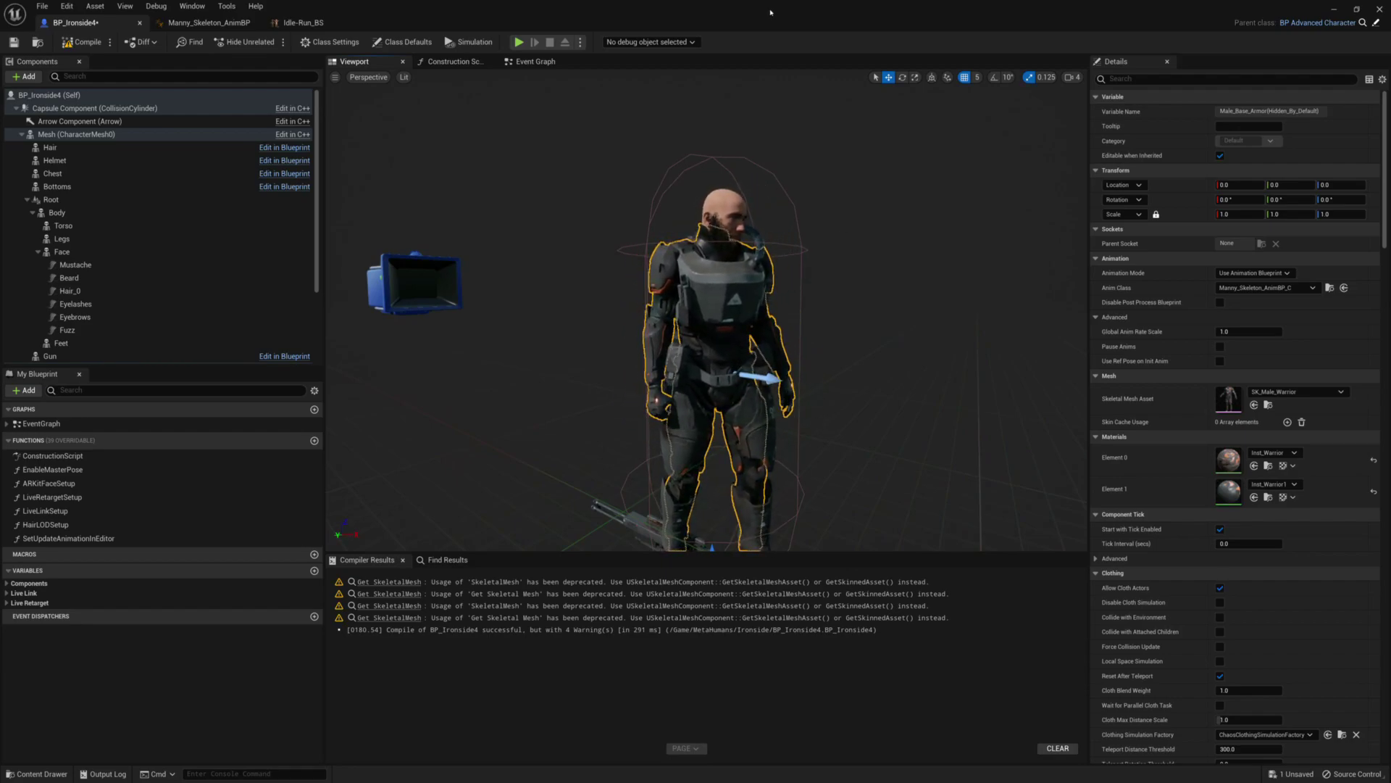
click(72, 214)
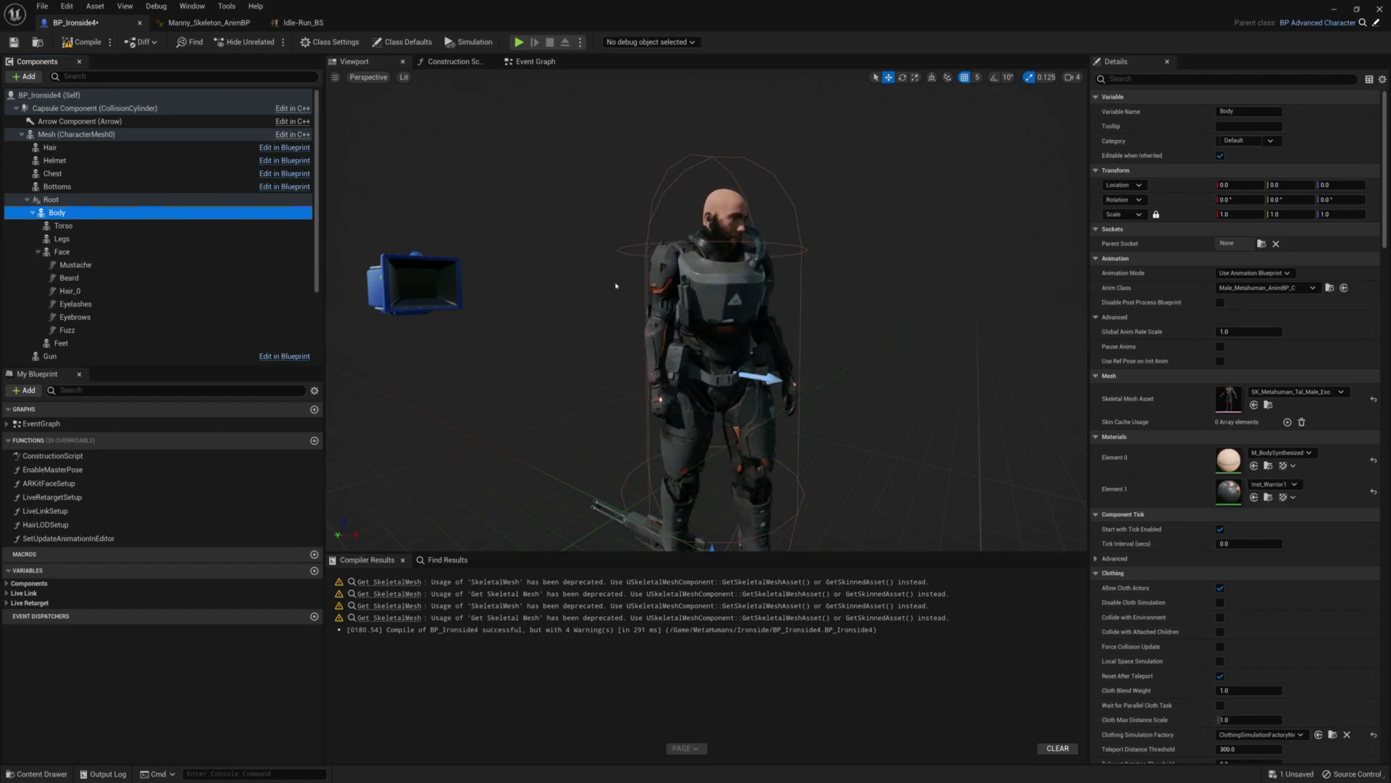
- Shrink the blueprint editor back to a floating window and remove the Animation asset filter from the Content Browser
drag(696, 6, 810, 56)
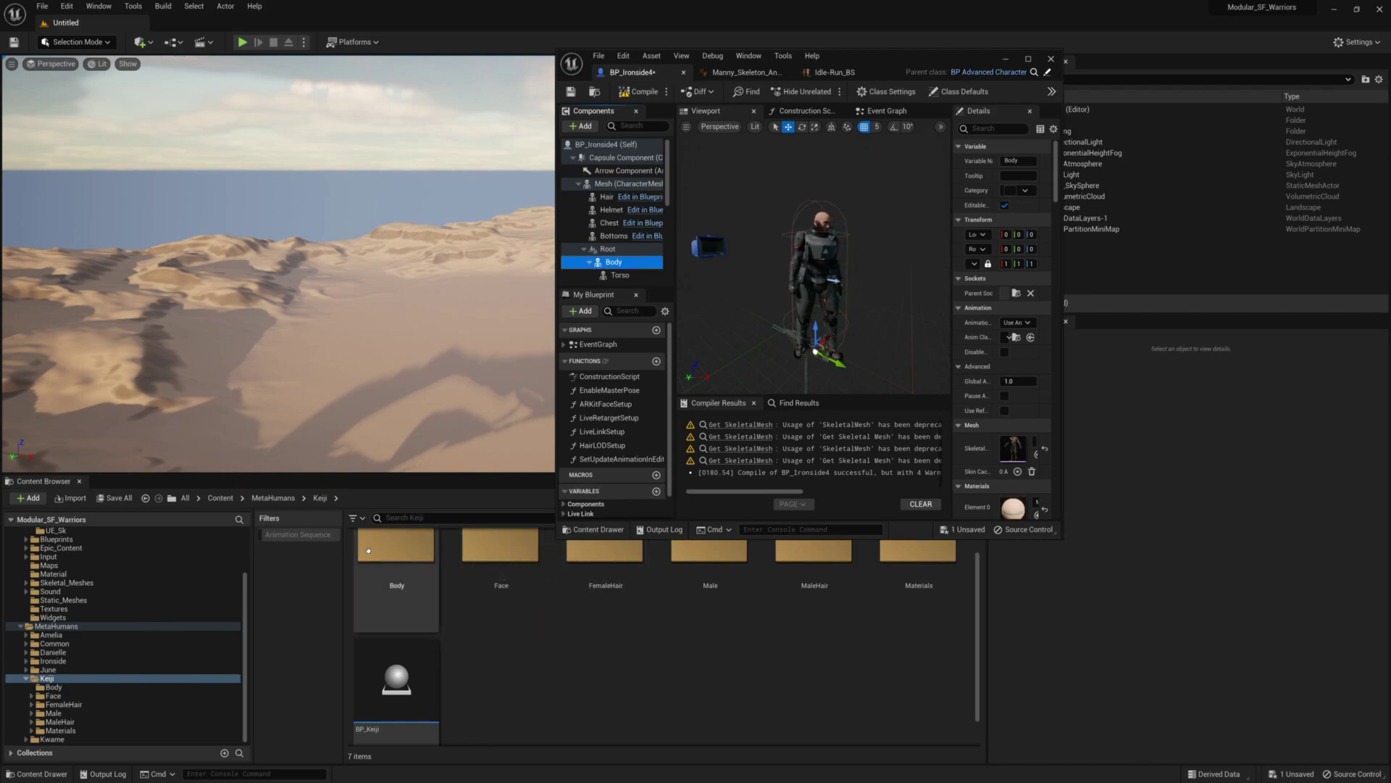
scroll(920, 602, up, 2)
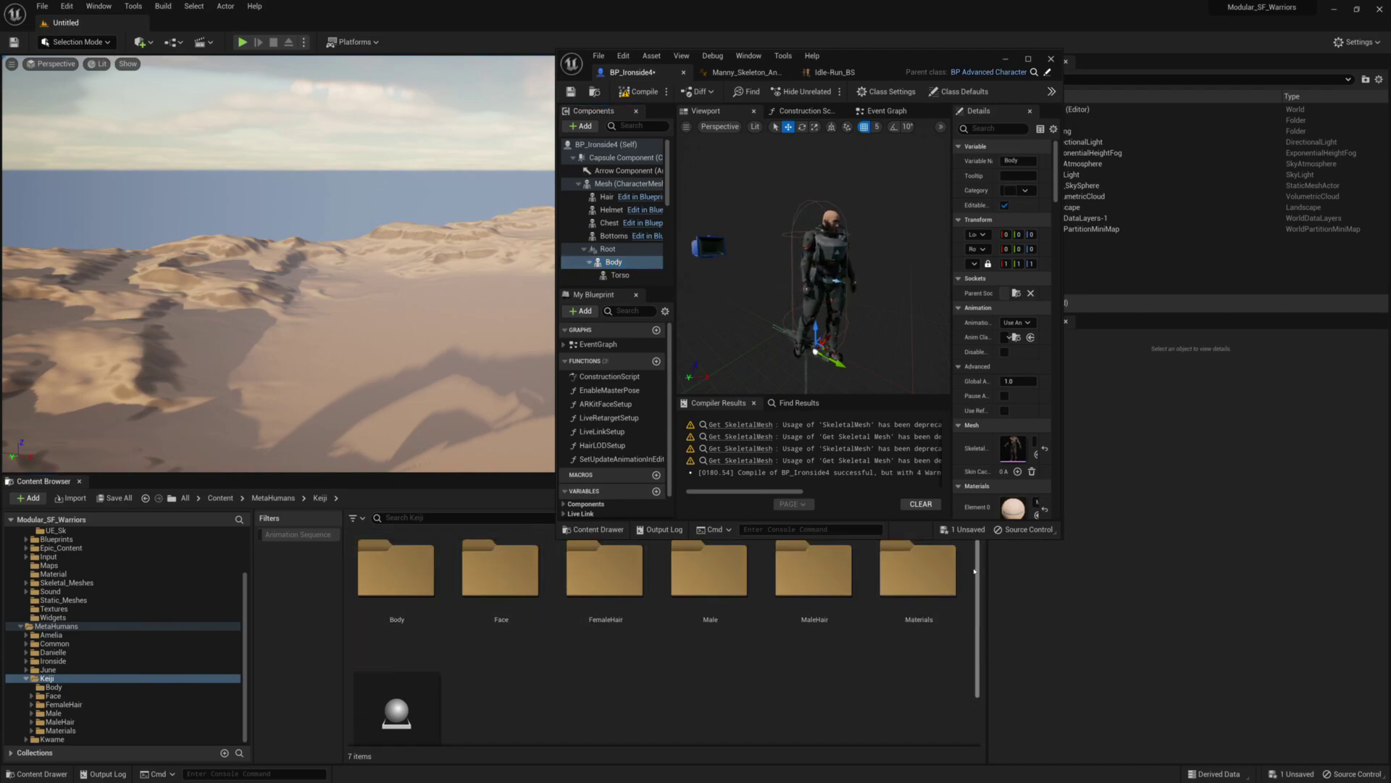
right_click(281, 570)
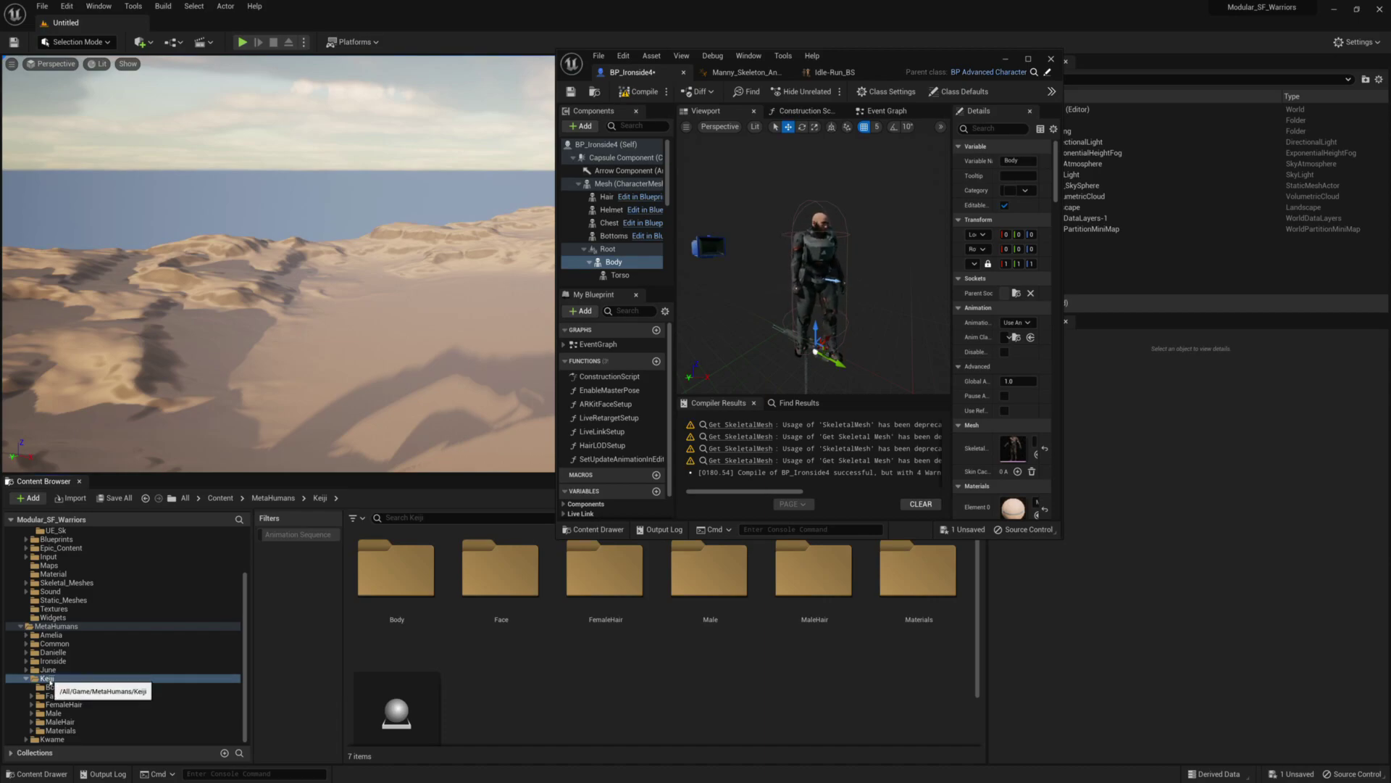
right_click(320, 584)
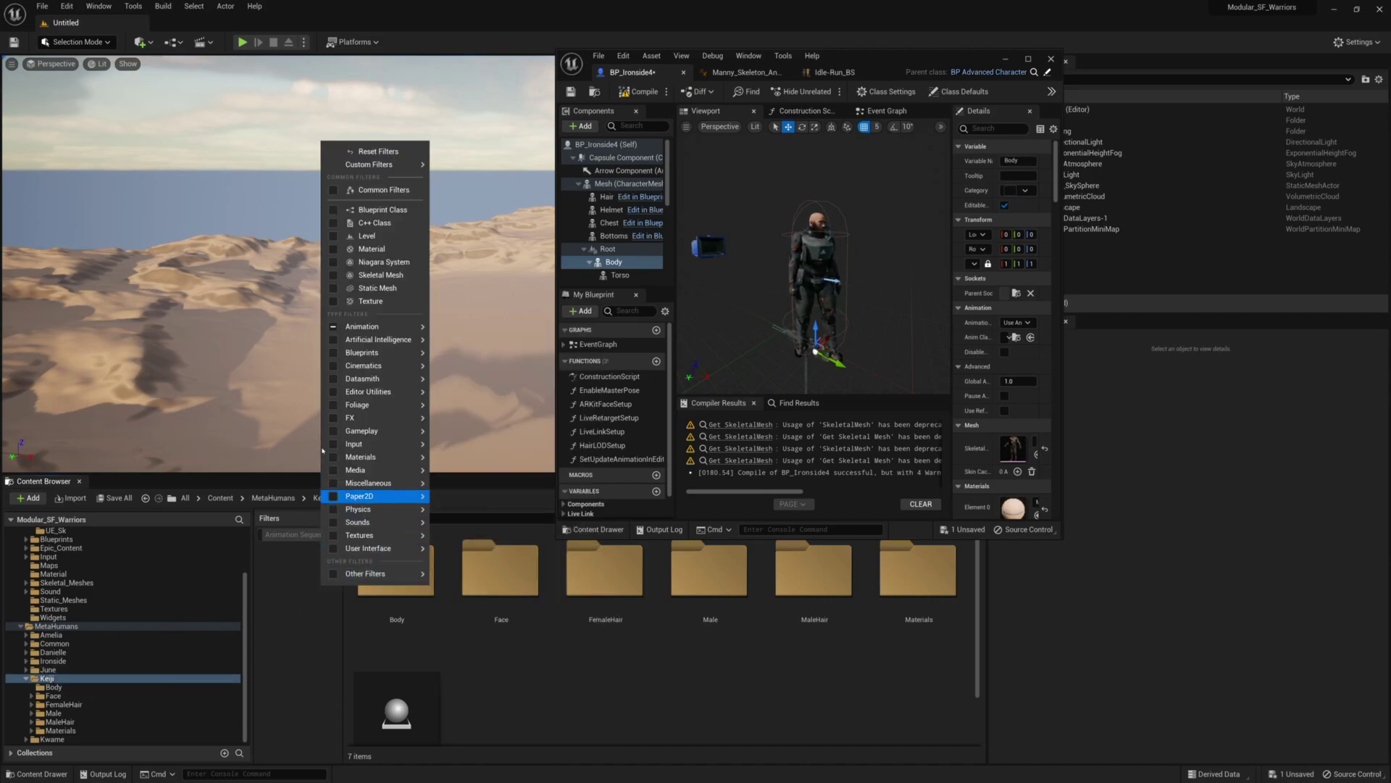
click(334, 327)
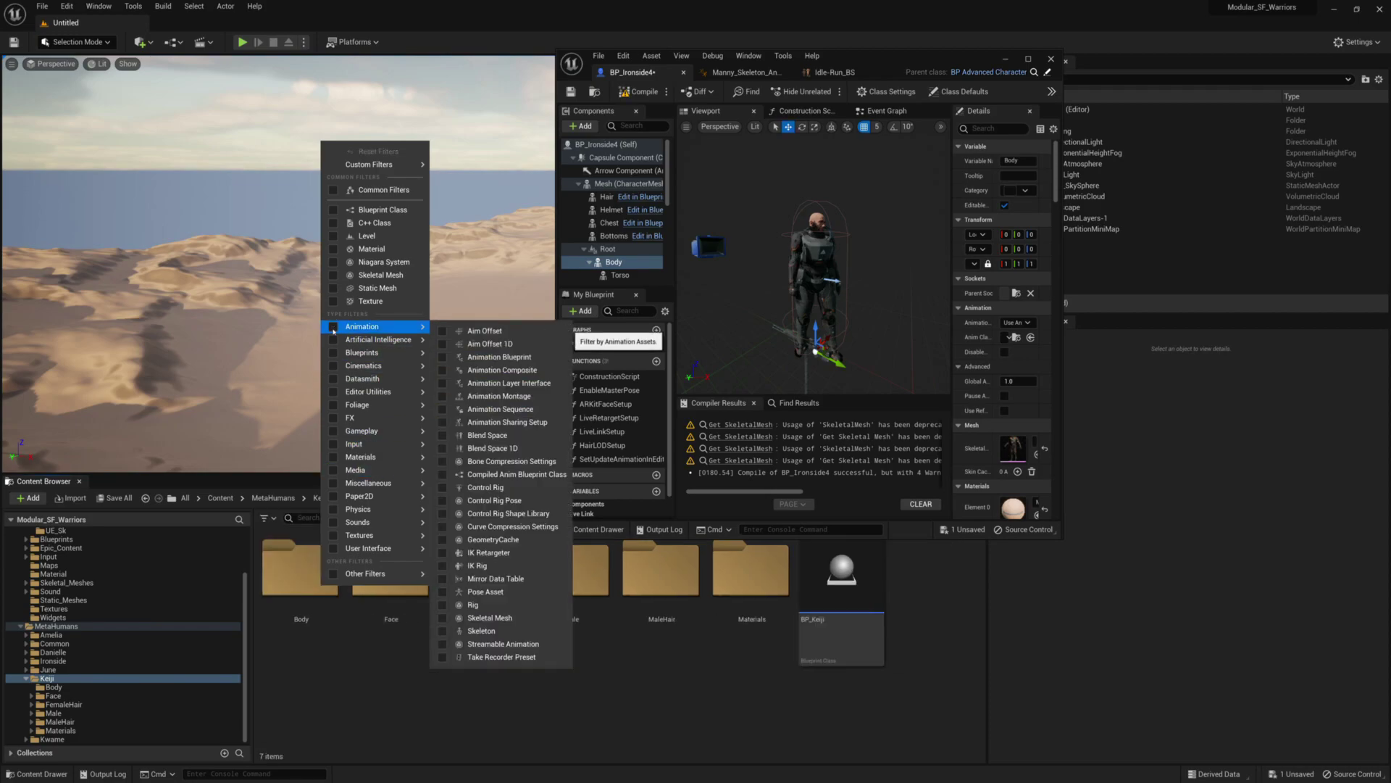
- Open the BP_Keiji blueprint from the MetaHumans/Keiji folder and view its character in the 3D preview
click(857, 610)
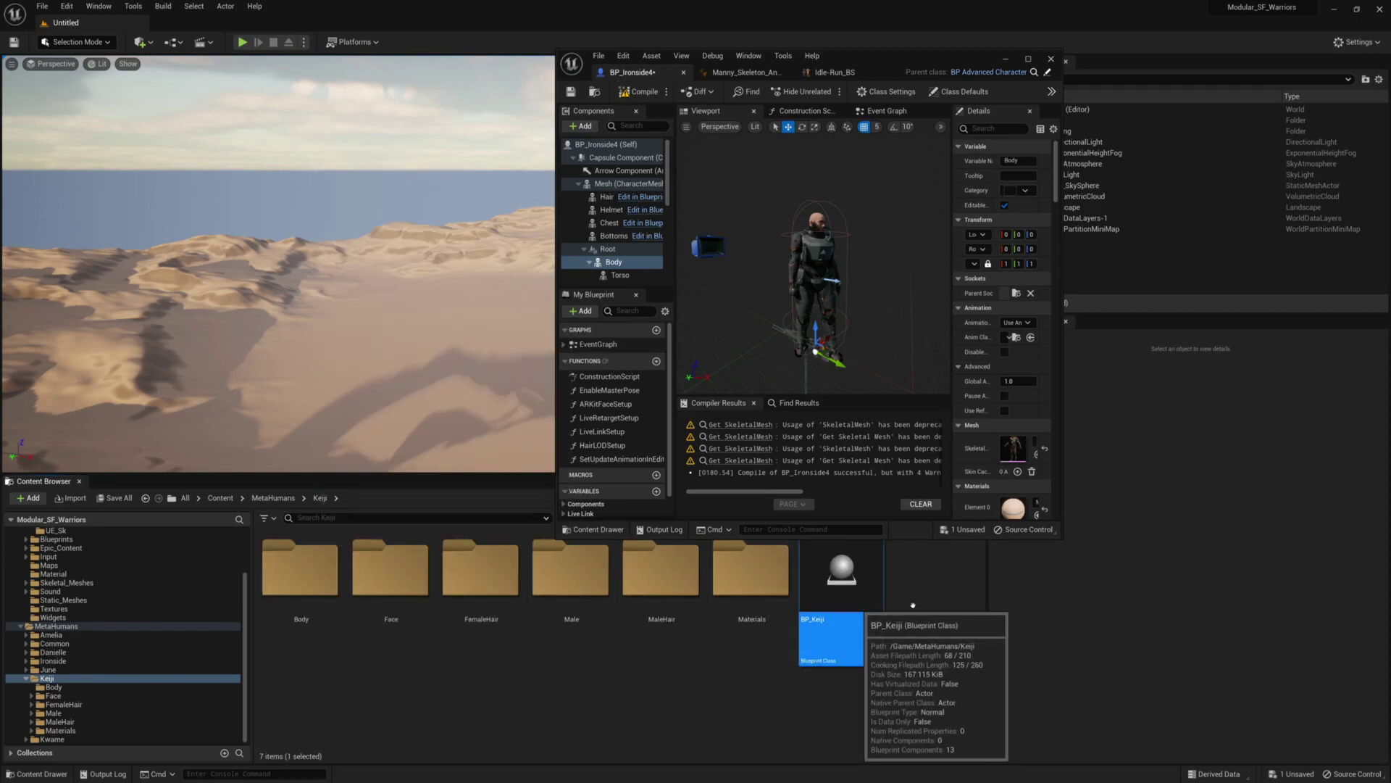
double_click(853, 592)
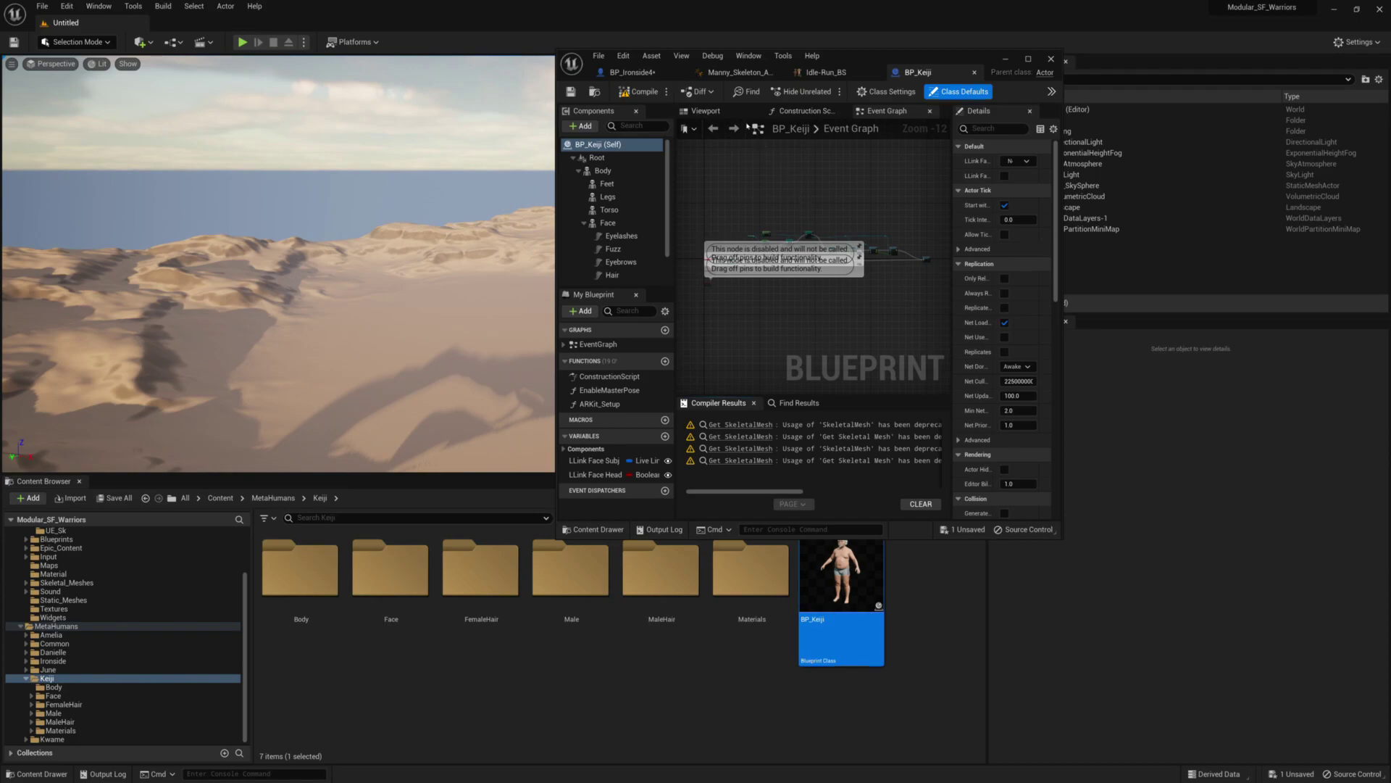
click(717, 112)
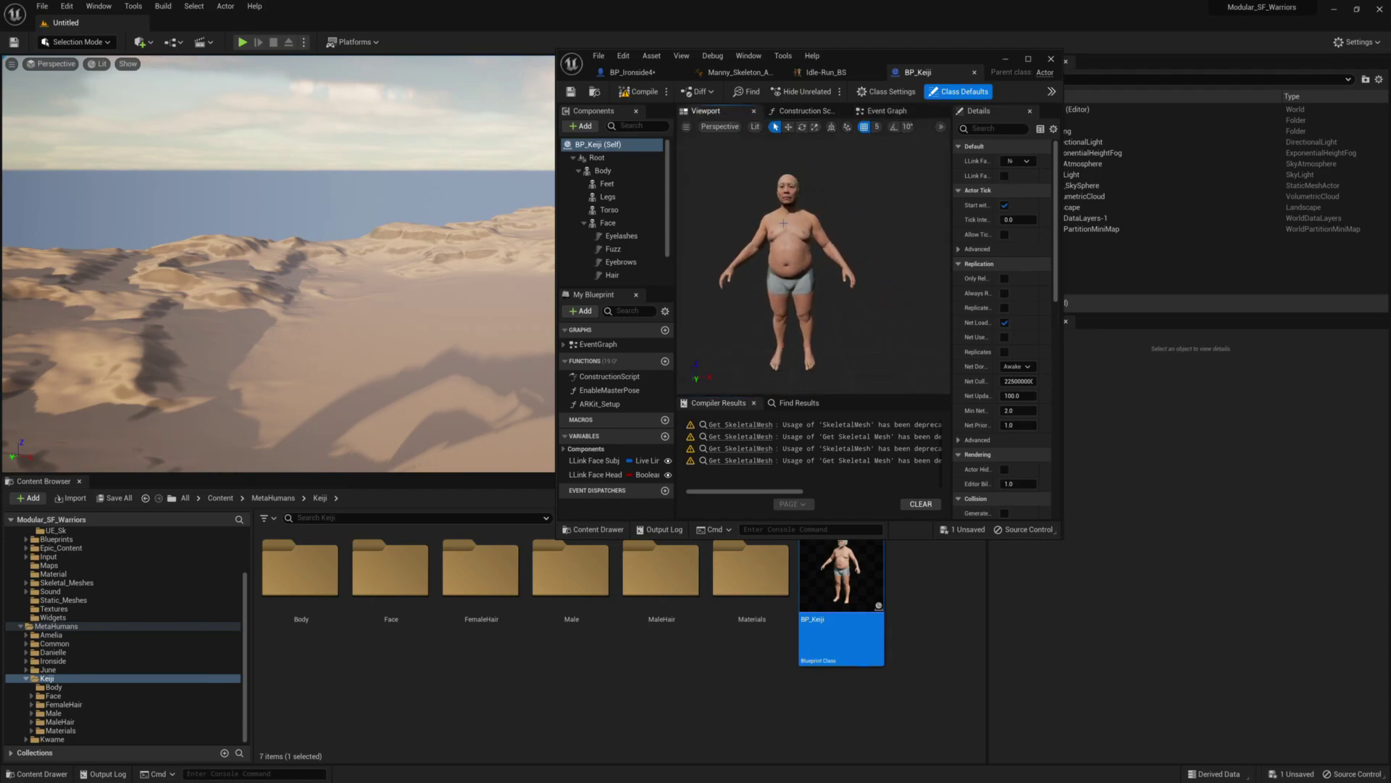
scroll(868, 285, up, 3)
middle_drag(868, 284, 899, 319)
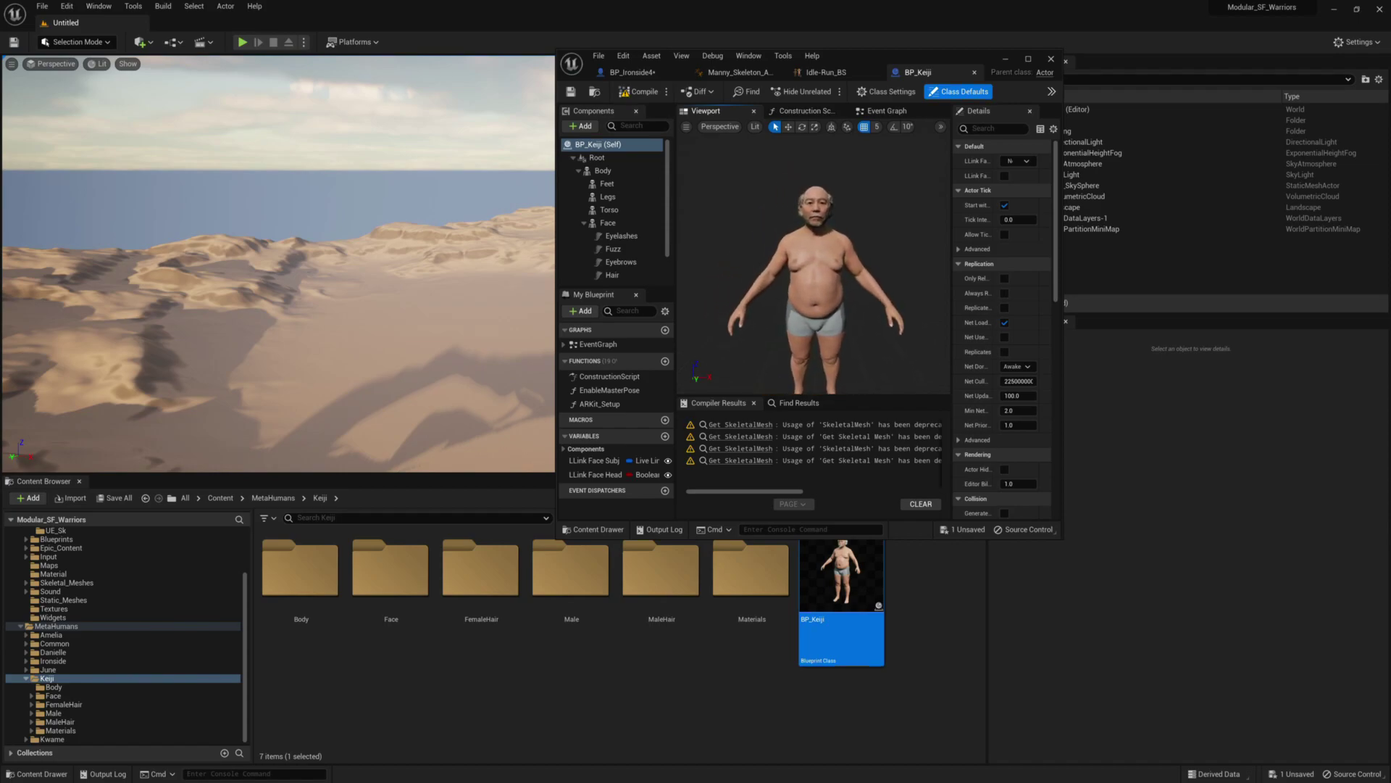
scroll(868, 285, up, 2)
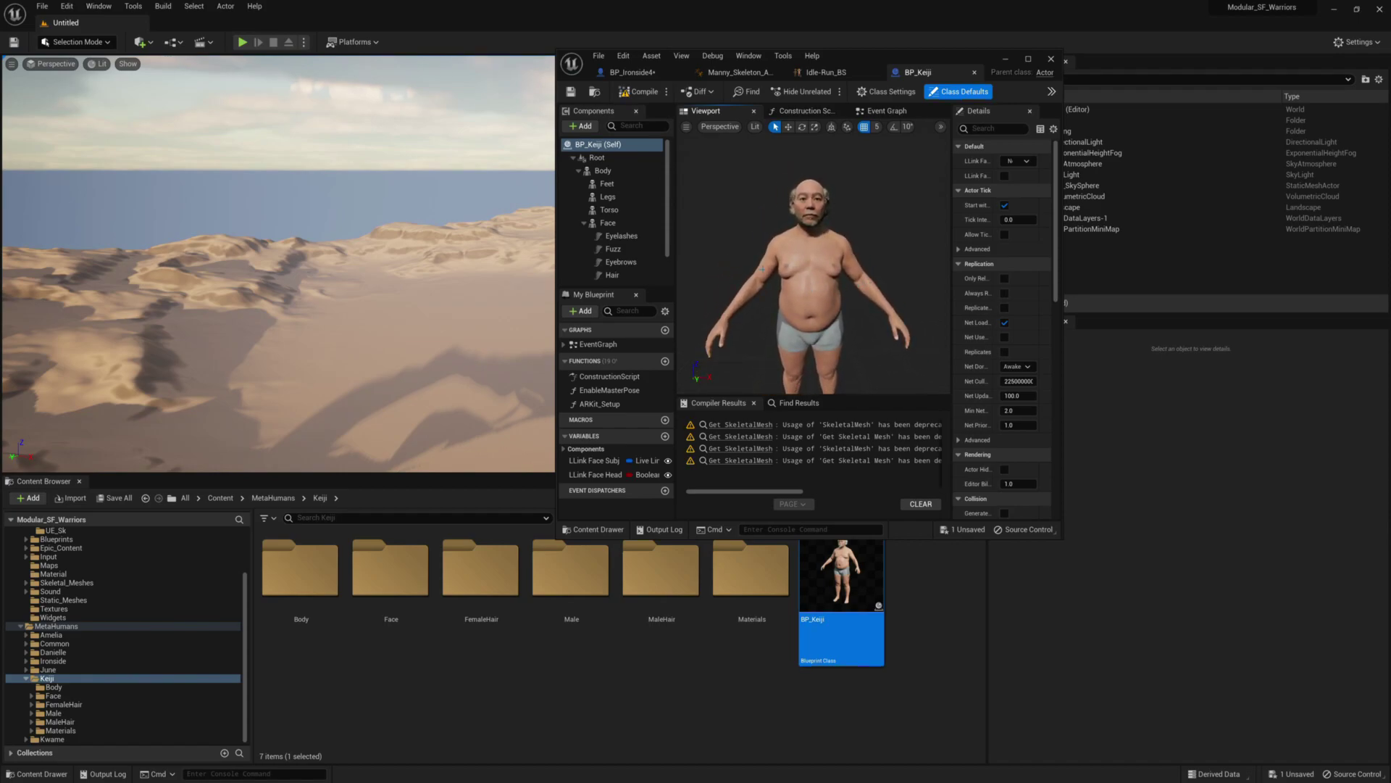
- Select BP_Keiji's Body component, widen the editor window and locate the body's skeletal mesh asset in the Content Browser
click(603, 170)
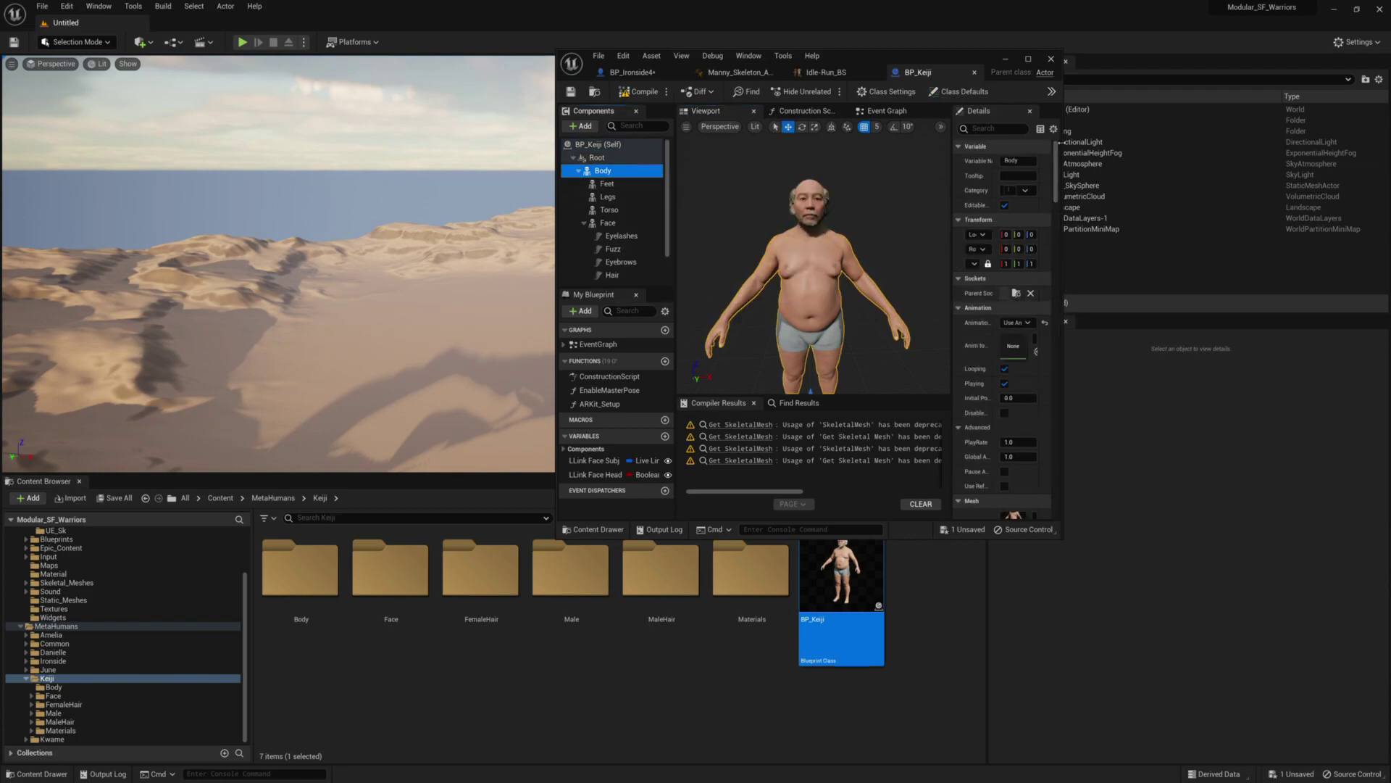
drag(1059, 143, 1268, 194)
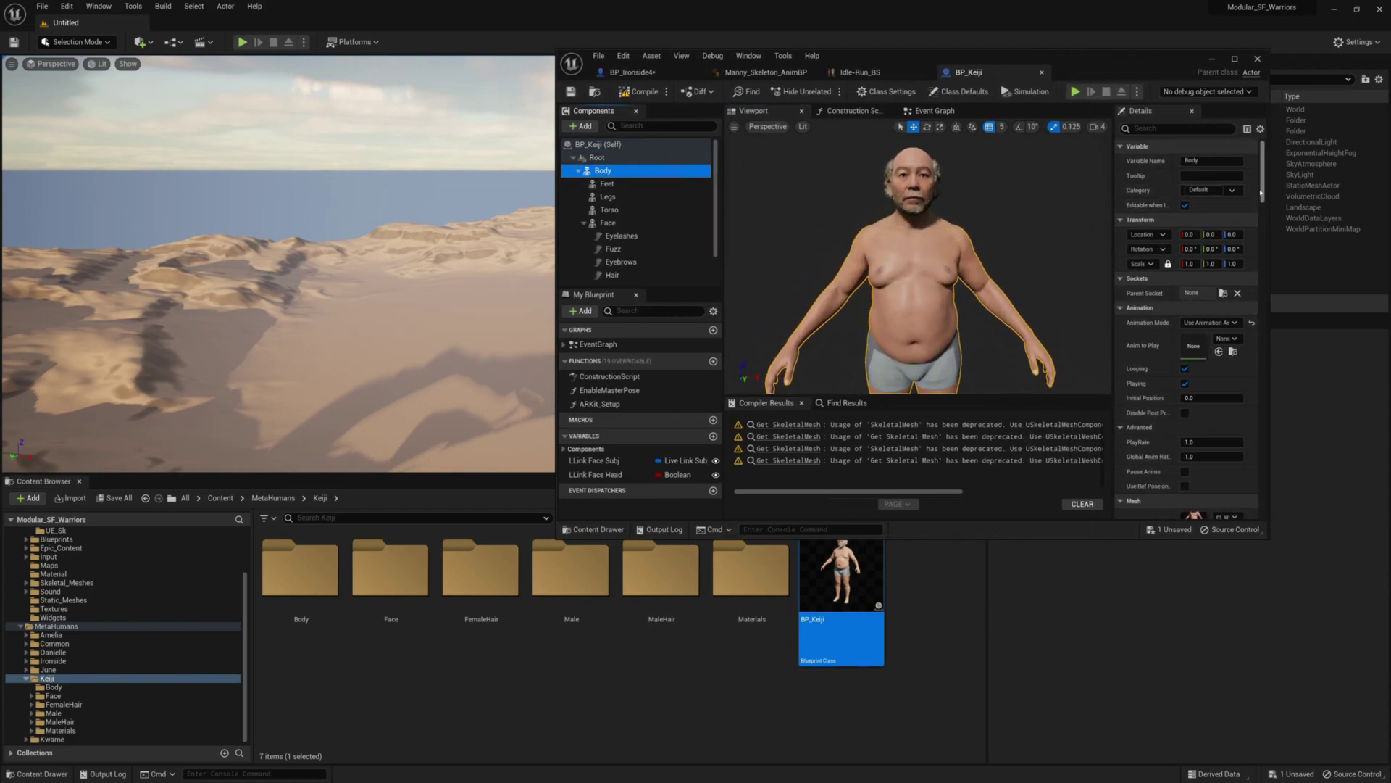
scroll(1232, 305, down, 3)
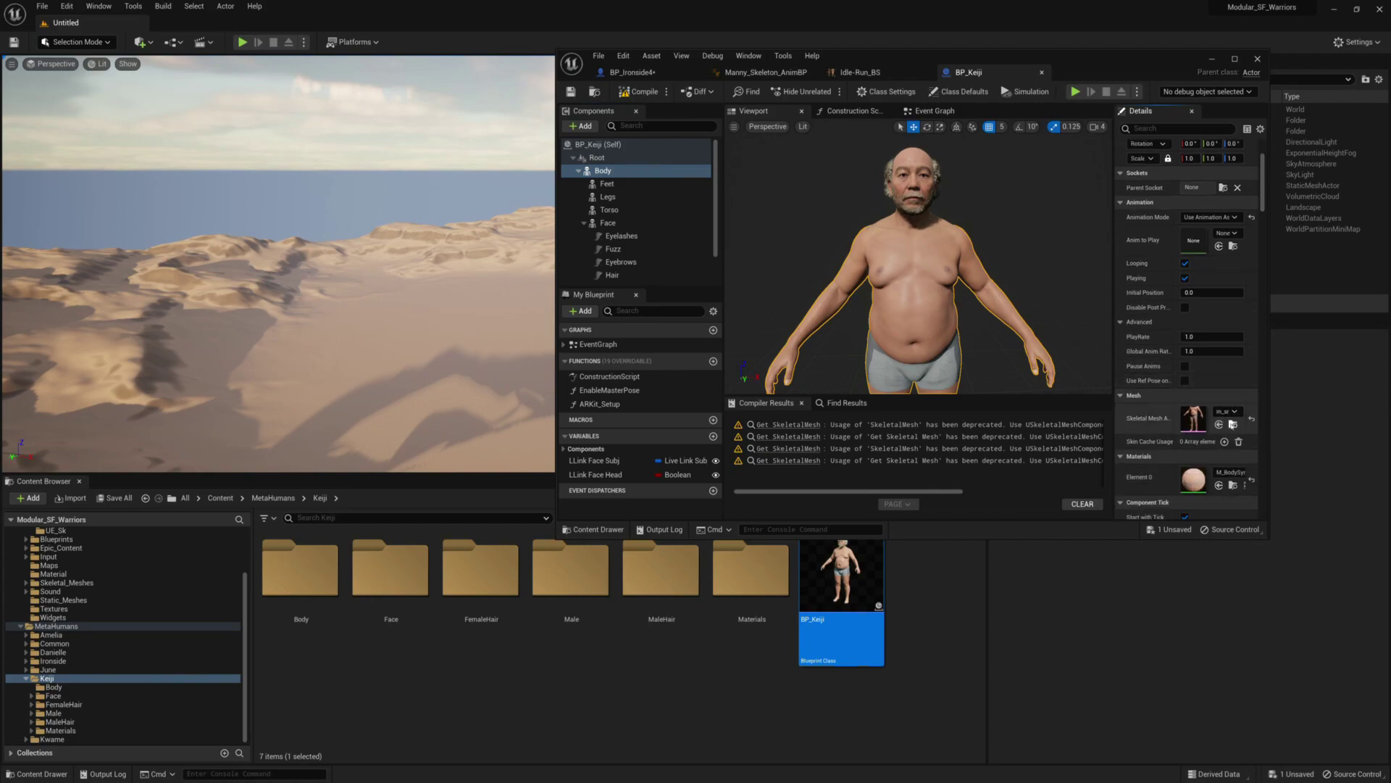
click(1233, 424)
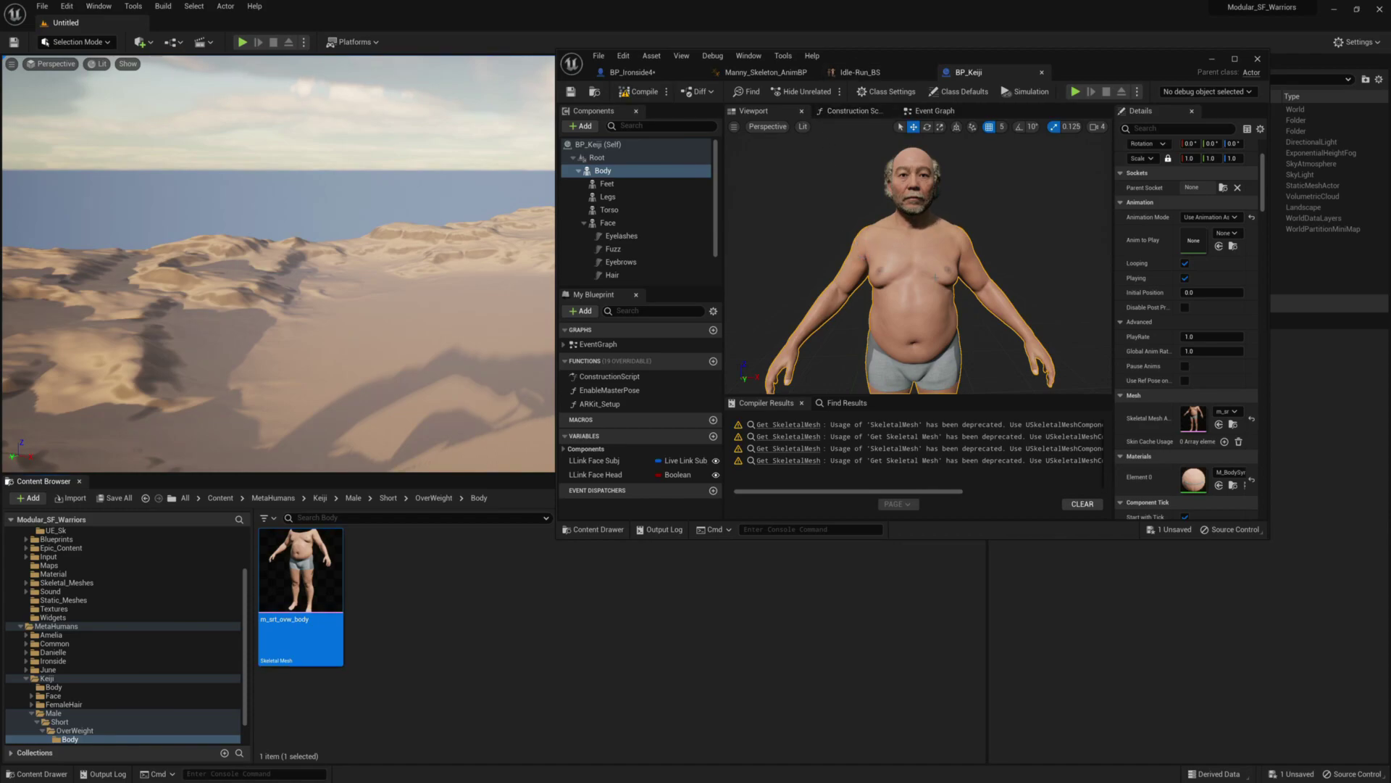
- Select BP_Keiji's Face component and locate its skeletal mesh asset in the Content Browser
click(914, 160)
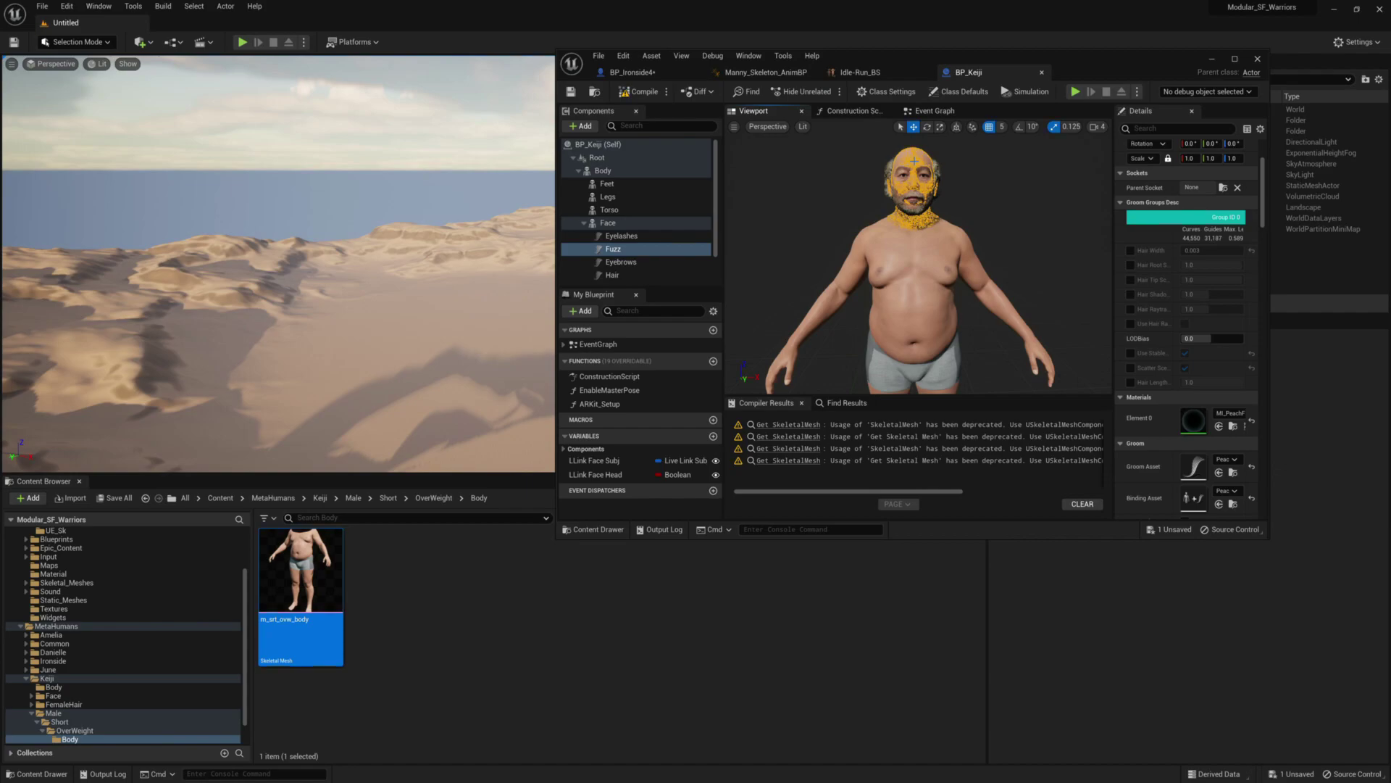
click(607, 223)
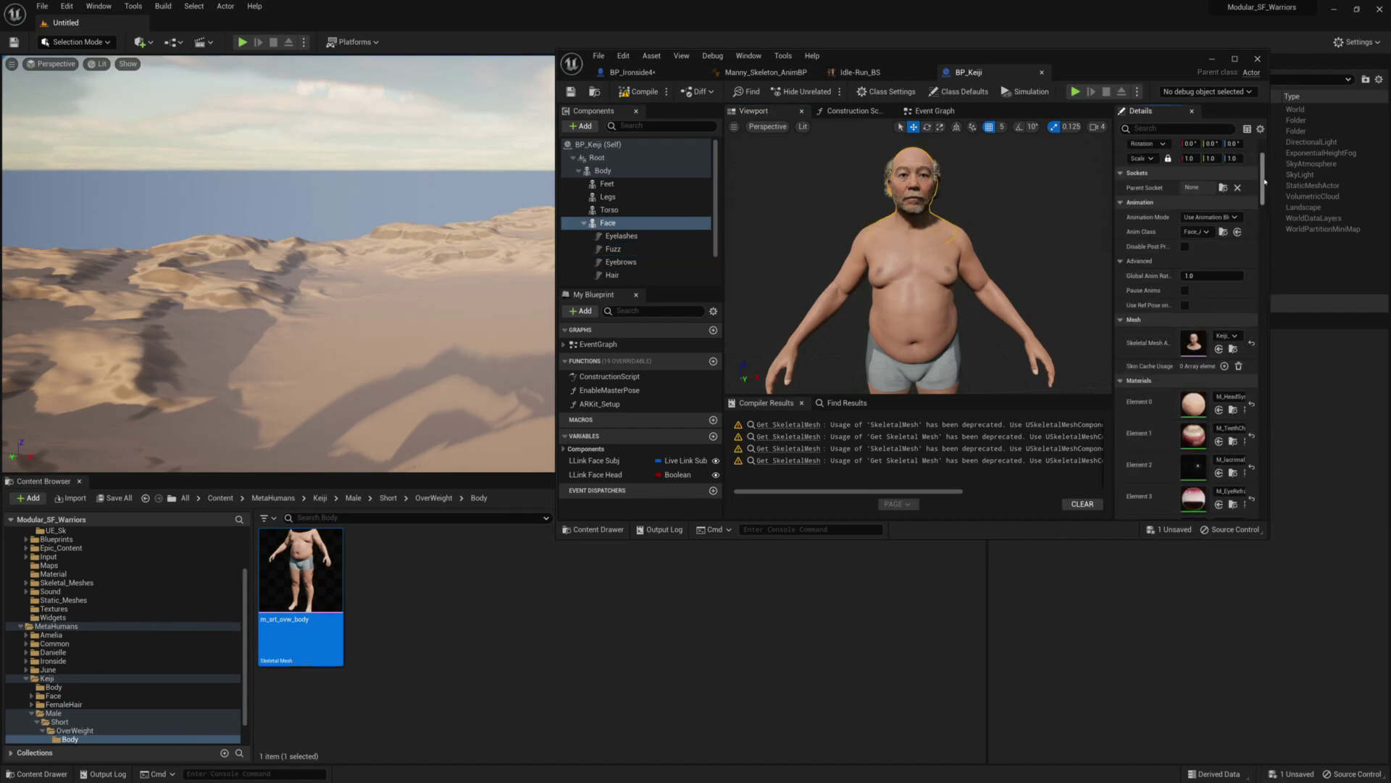
click(1232, 348)
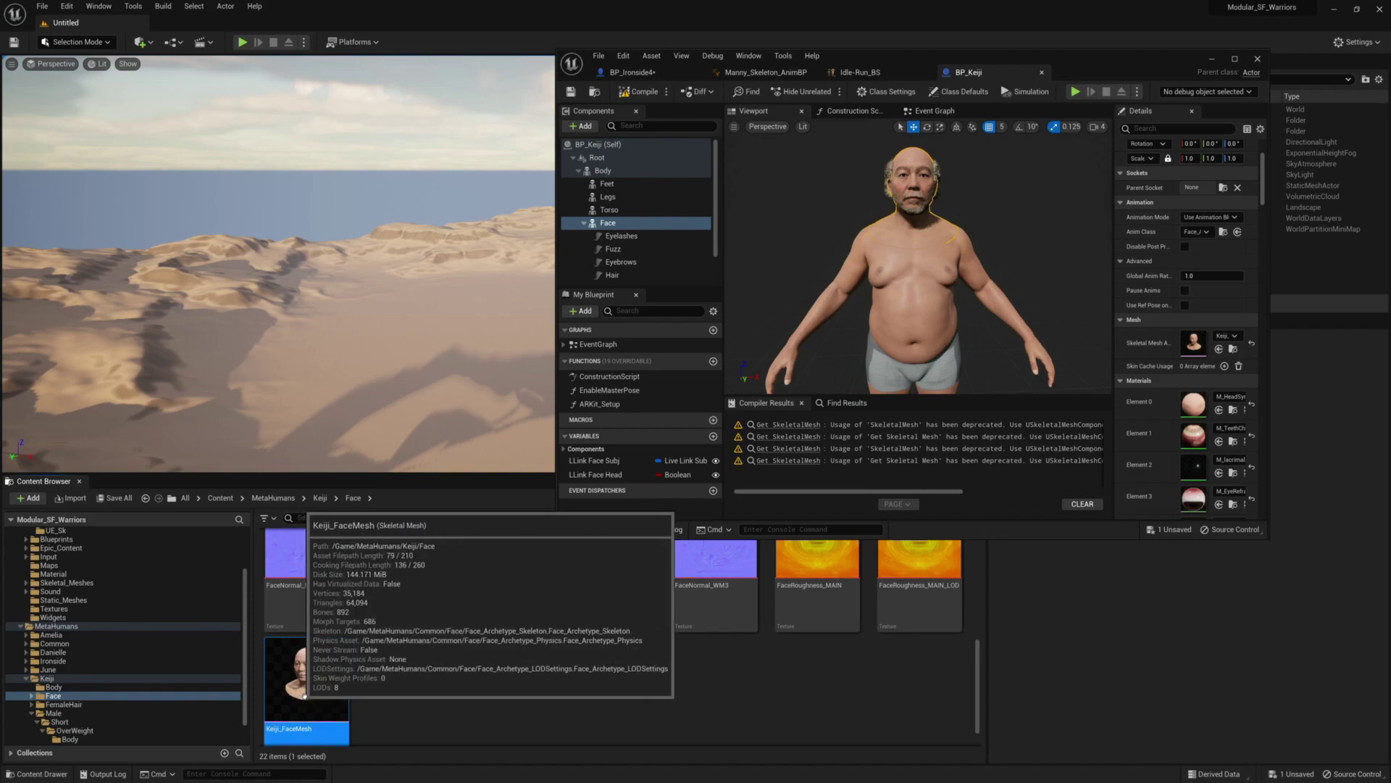
- In BP_Ironside4, assign the selected Keiji_FaceMesh asset as the Face component's skeletal mesh
click(628, 72)
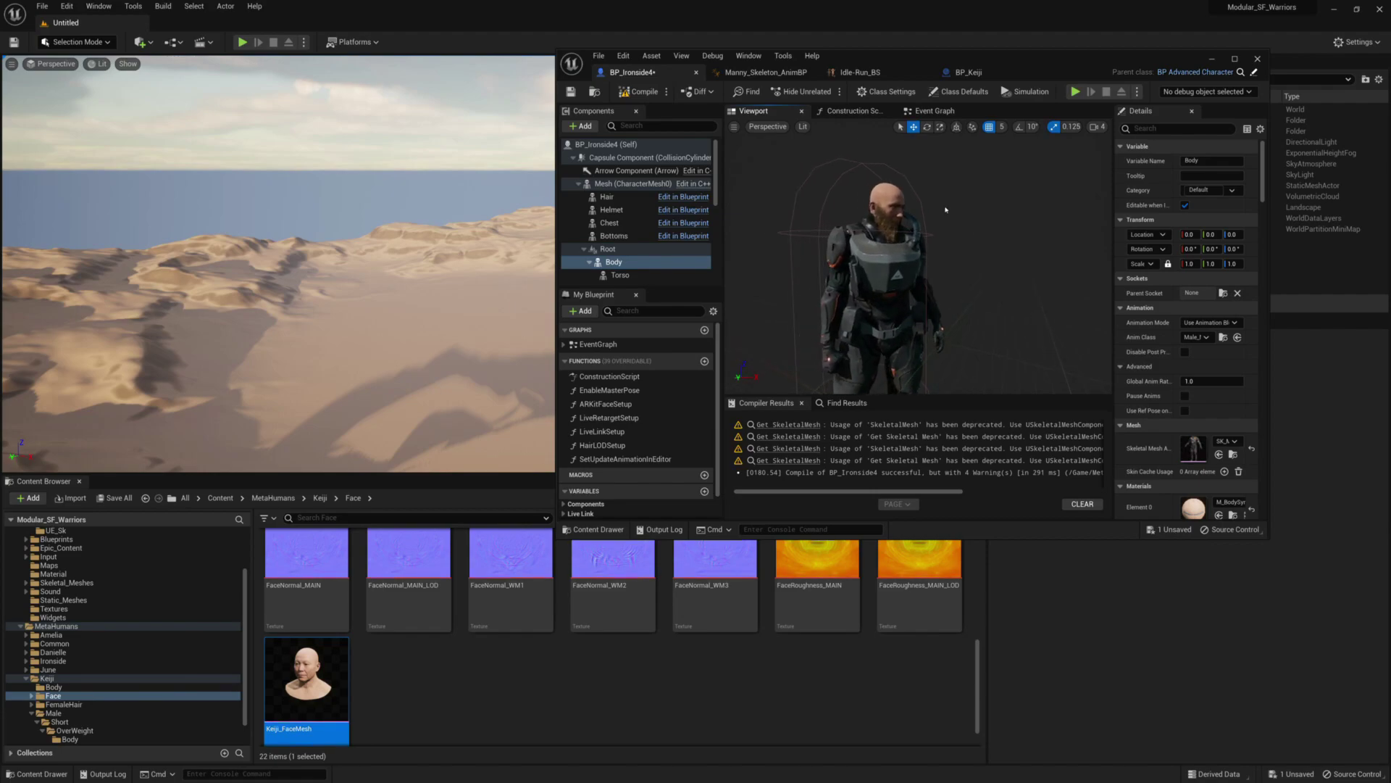
click(867, 206)
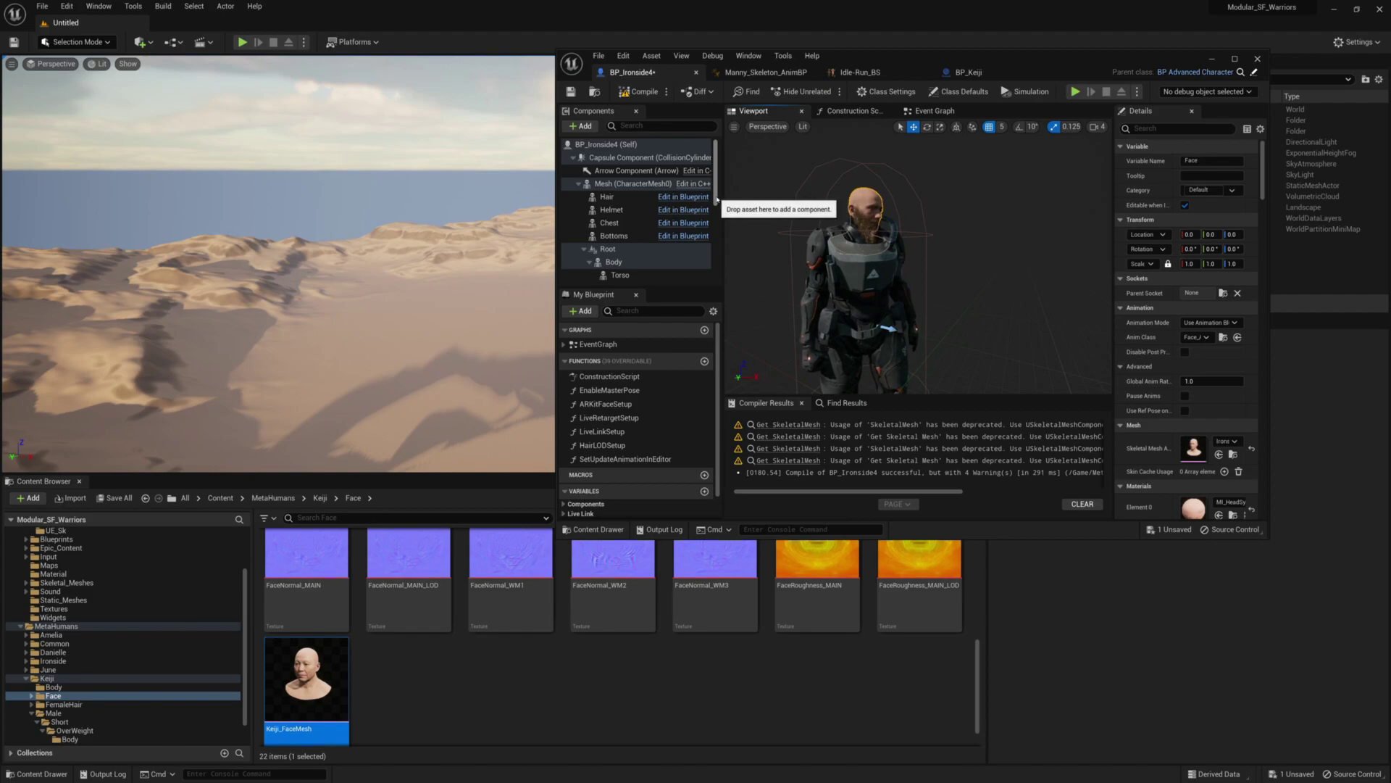
scroll(716, 200, down, 2)
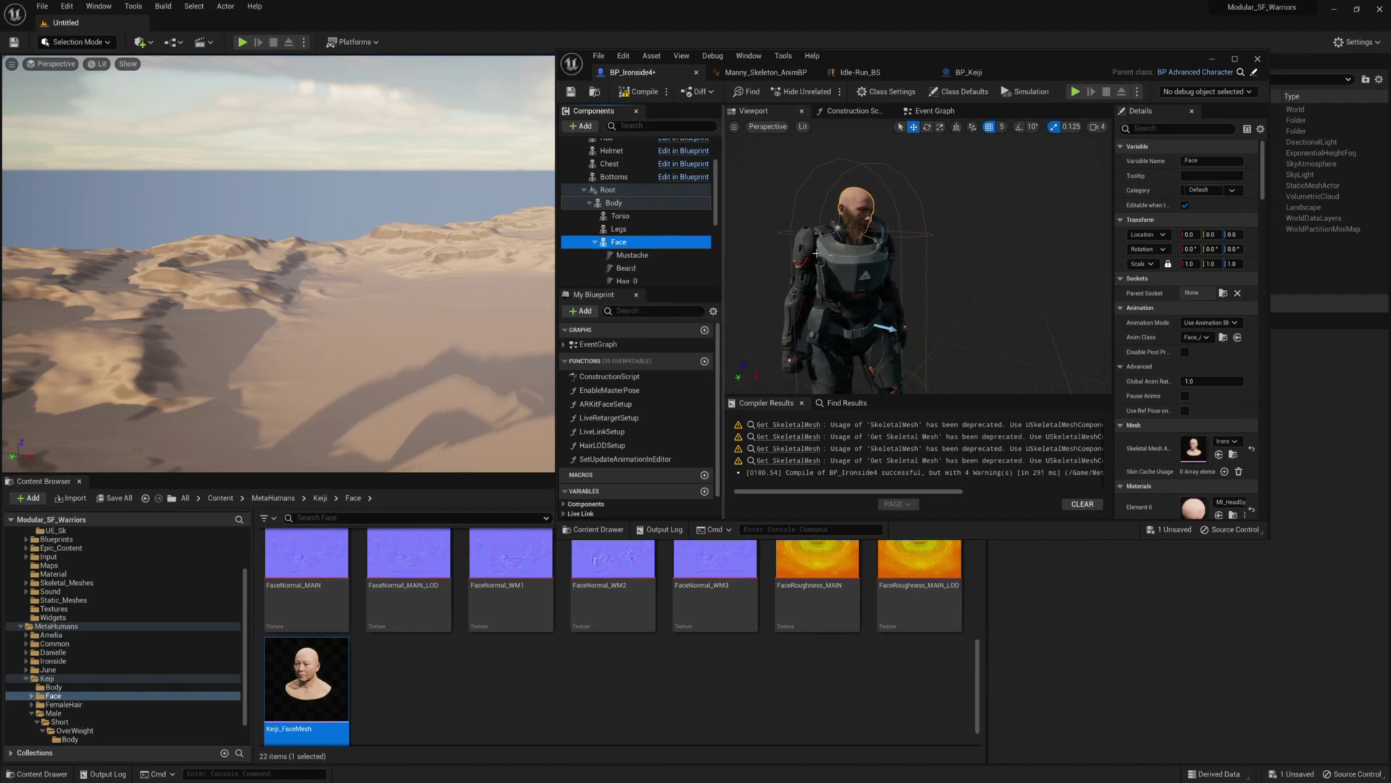
right_drag(914, 275, 906, 276)
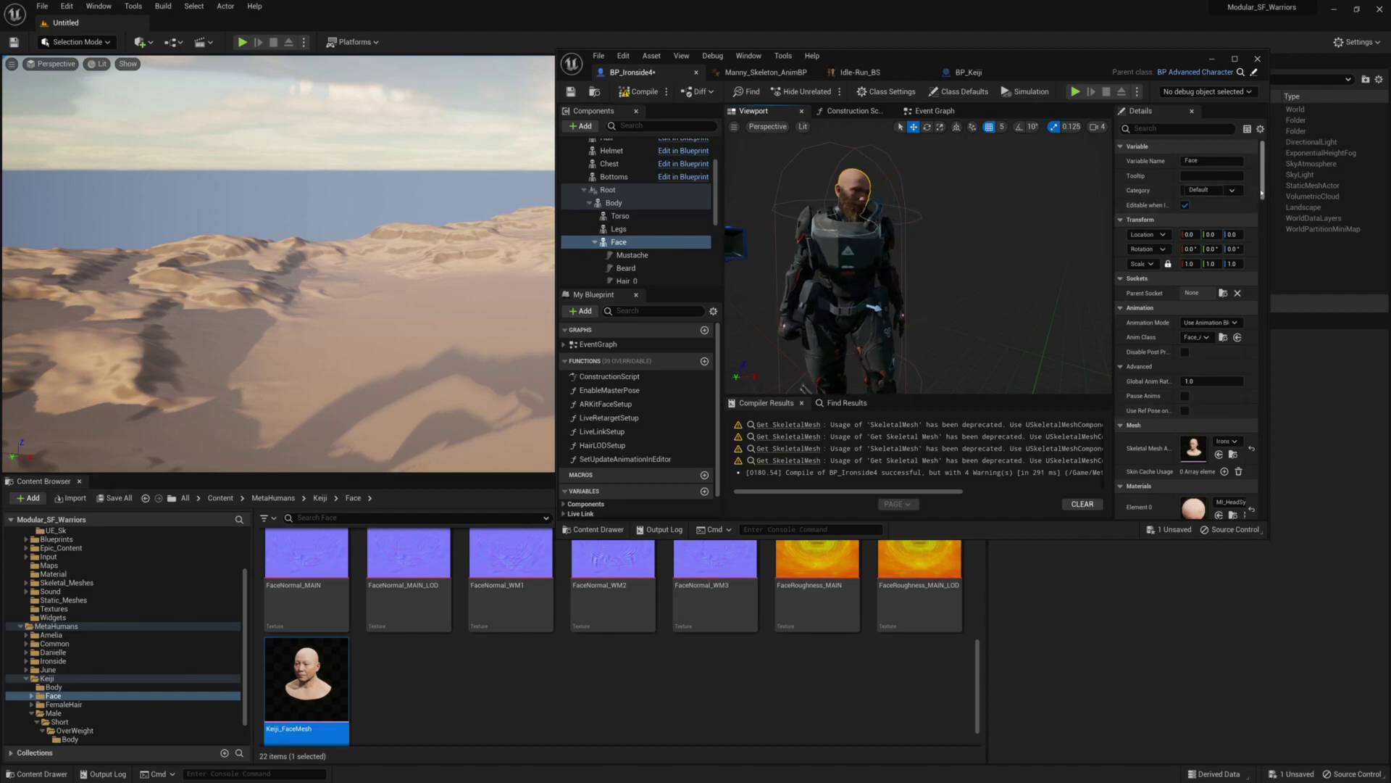
drag(1263, 192, 1263, 195)
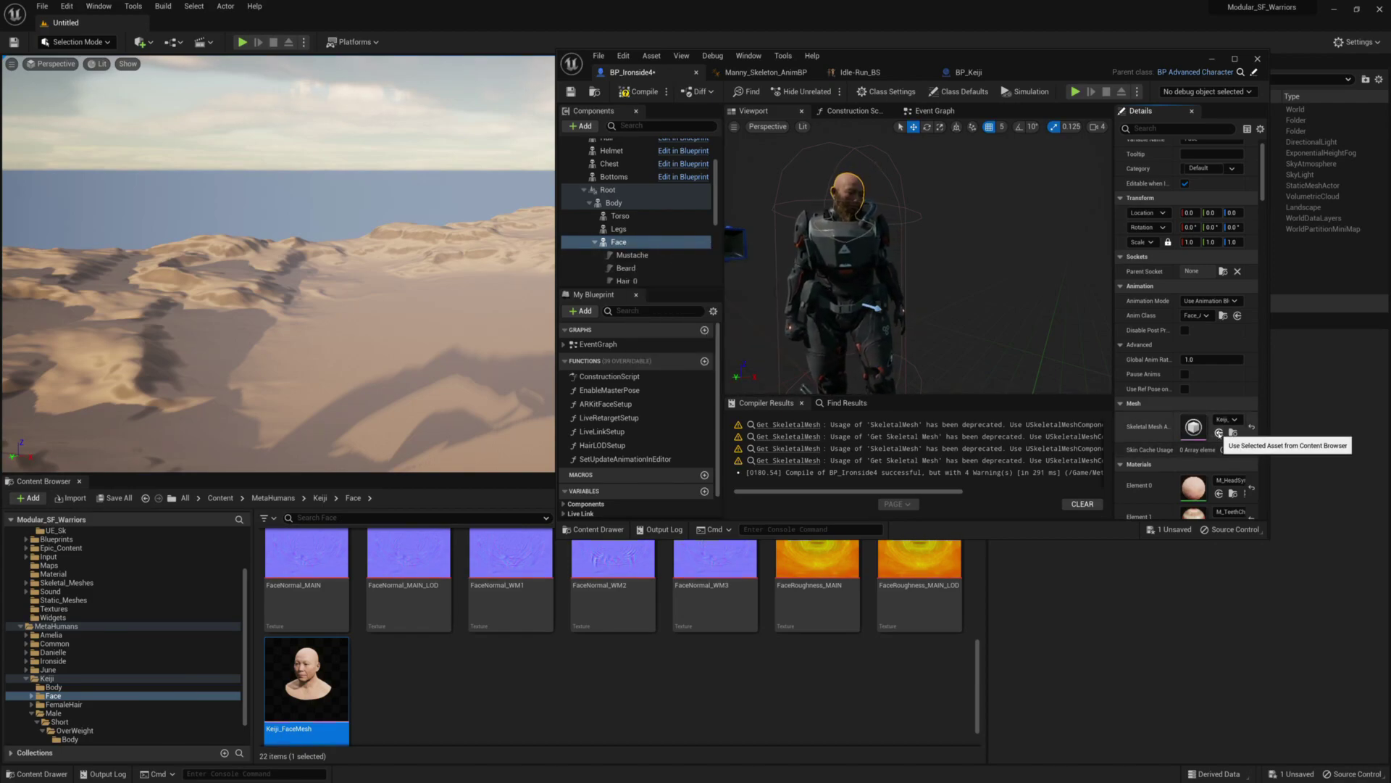
click(1219, 434)
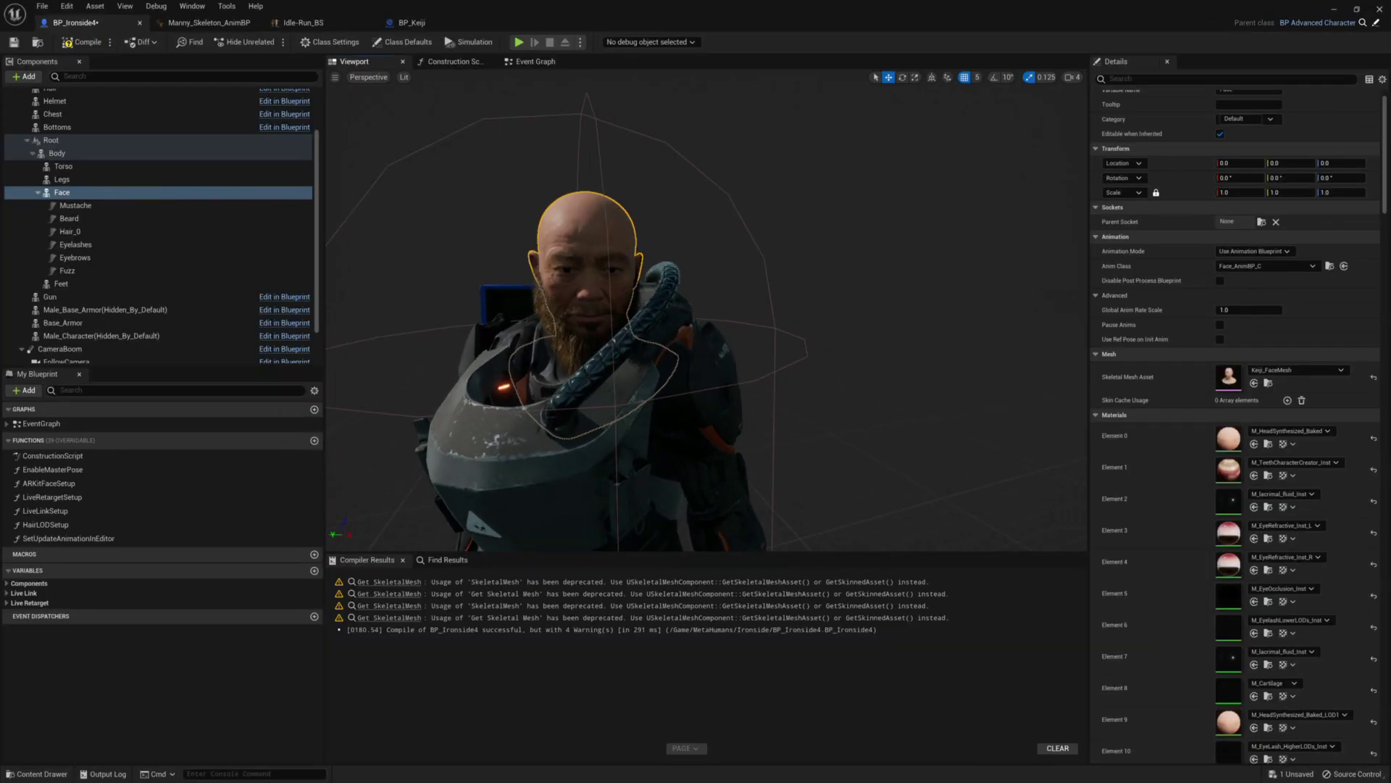
scroll(706, 310, up, 5)
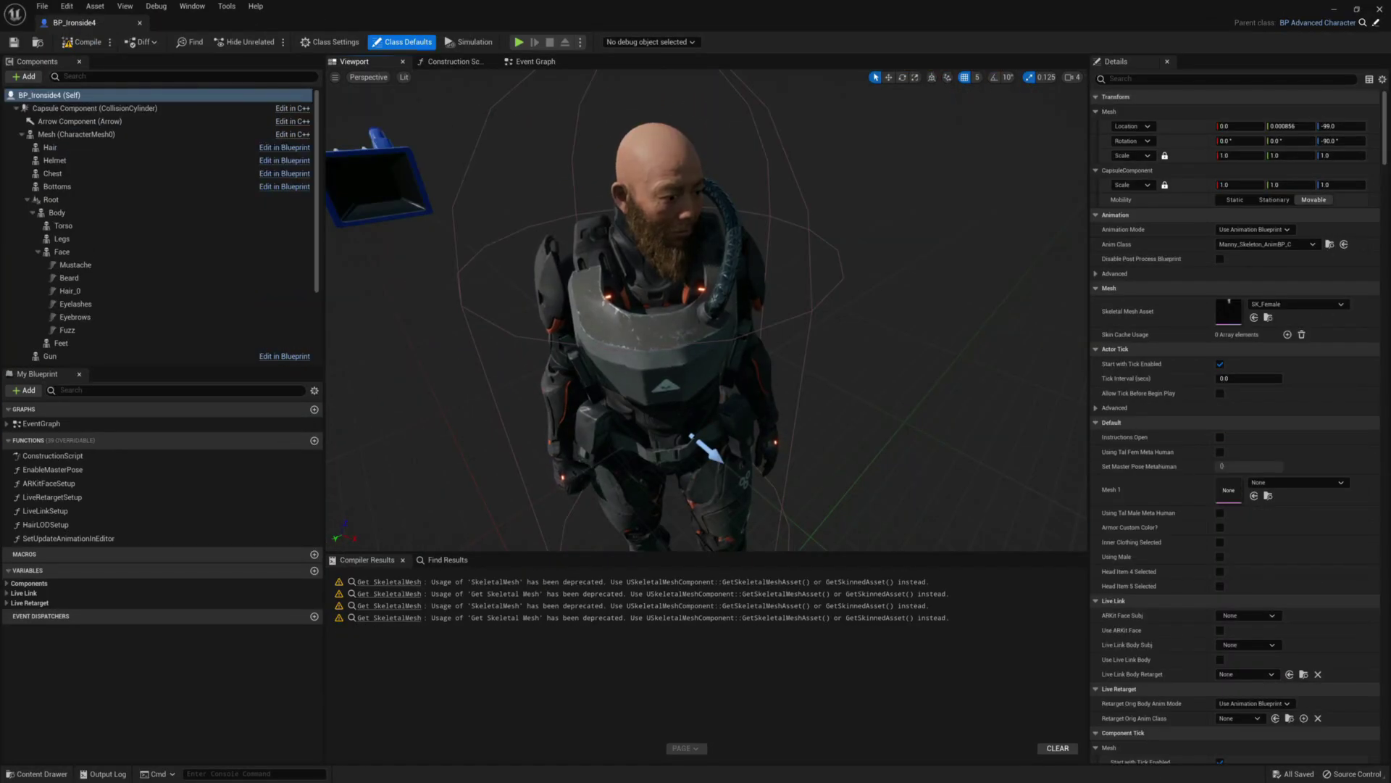
- Inspect the Keiji head on the armored character from several angles and compile BP_Ironside4
right_drag(706, 310, 583, 301)
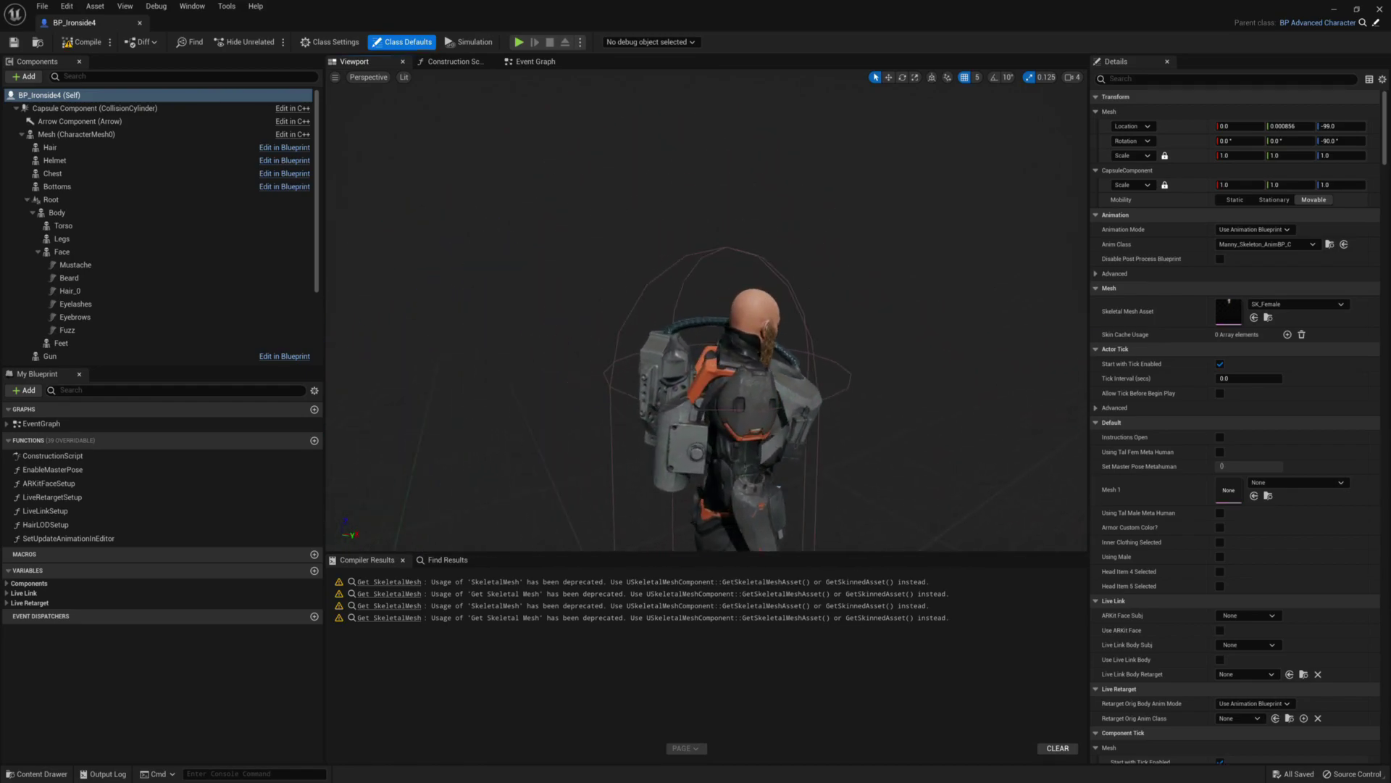
alt+drag(707, 312, 750, 312)
scroll(707, 311, up, 4)
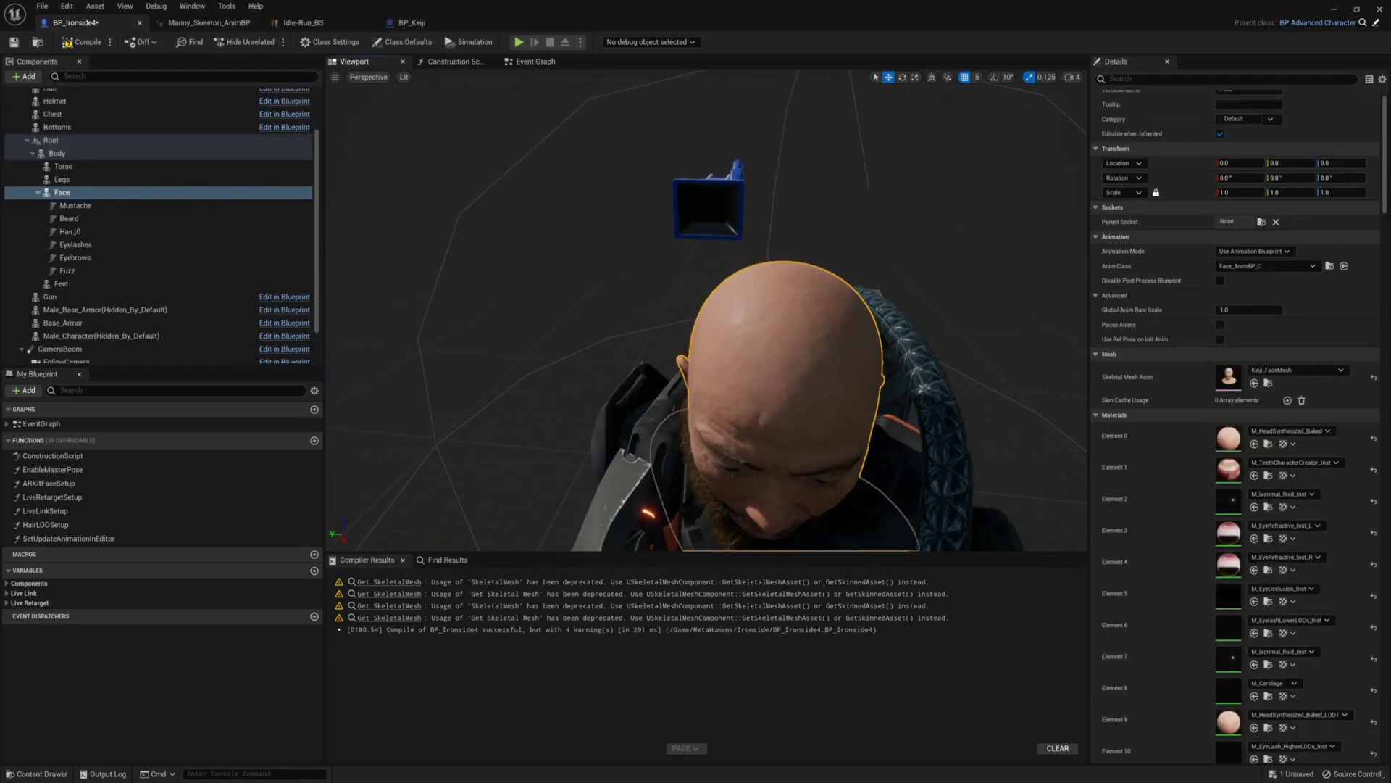
right_drag(707, 310, 745, 337)
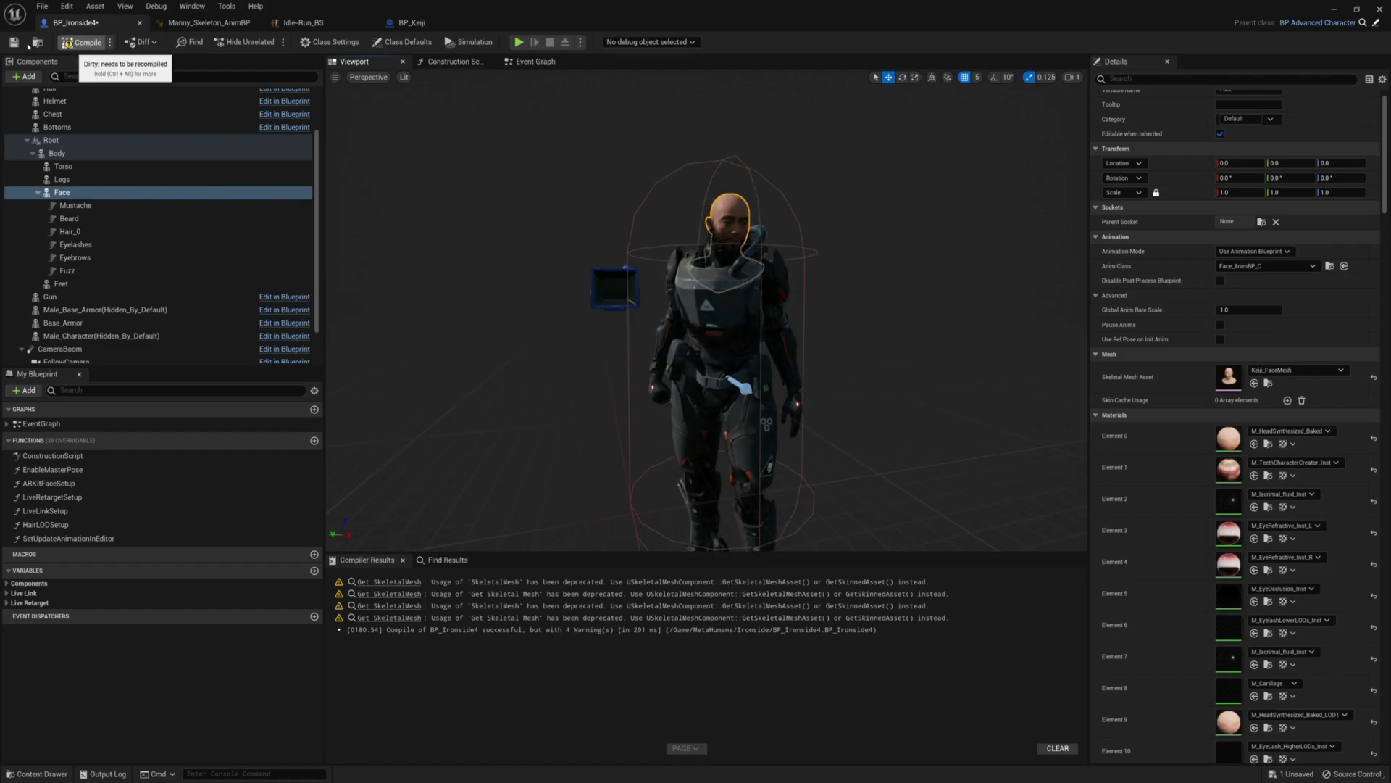
click(79, 42)
- Shrink the blueprint editor window, locate BP_Ironside4 in the Content Browser and place it in the desert level
double_click(759, 24)
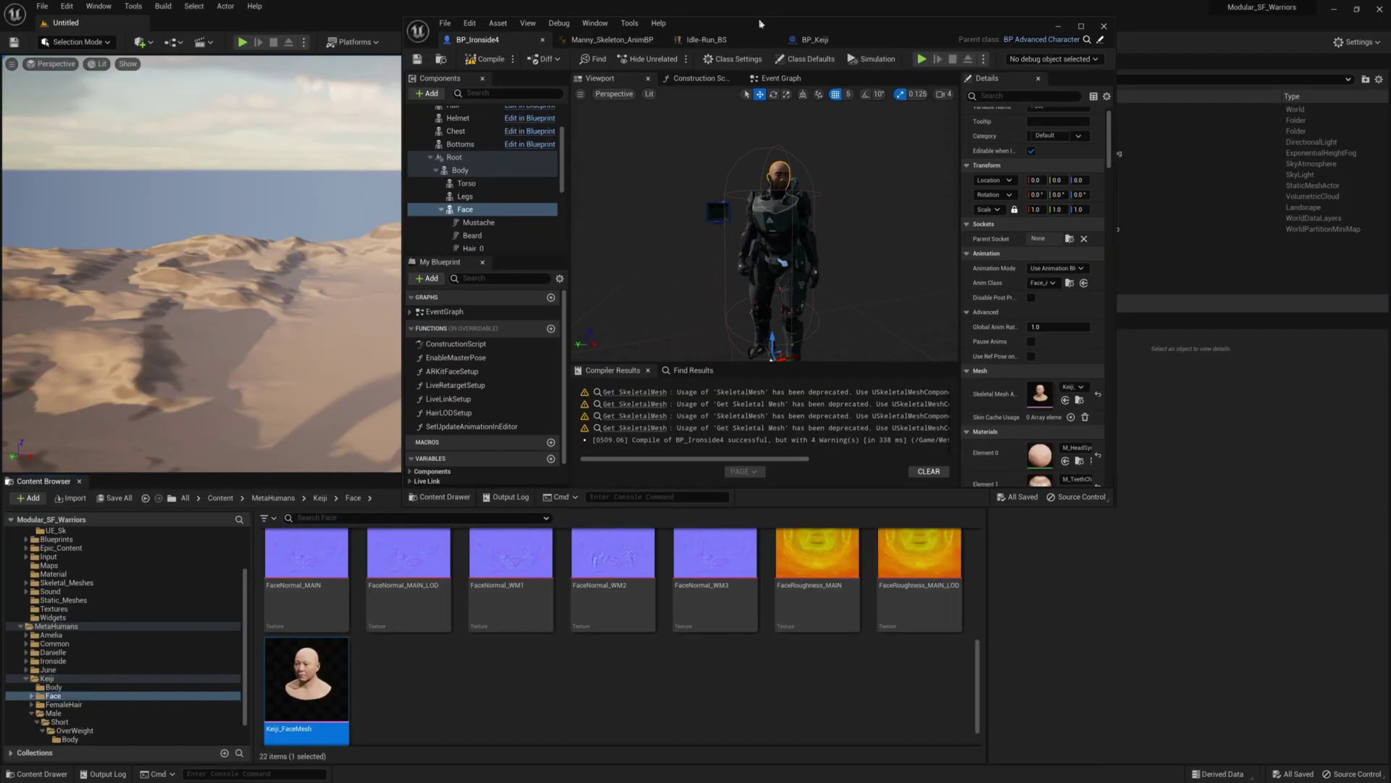
drag(759, 24, 931, 89)
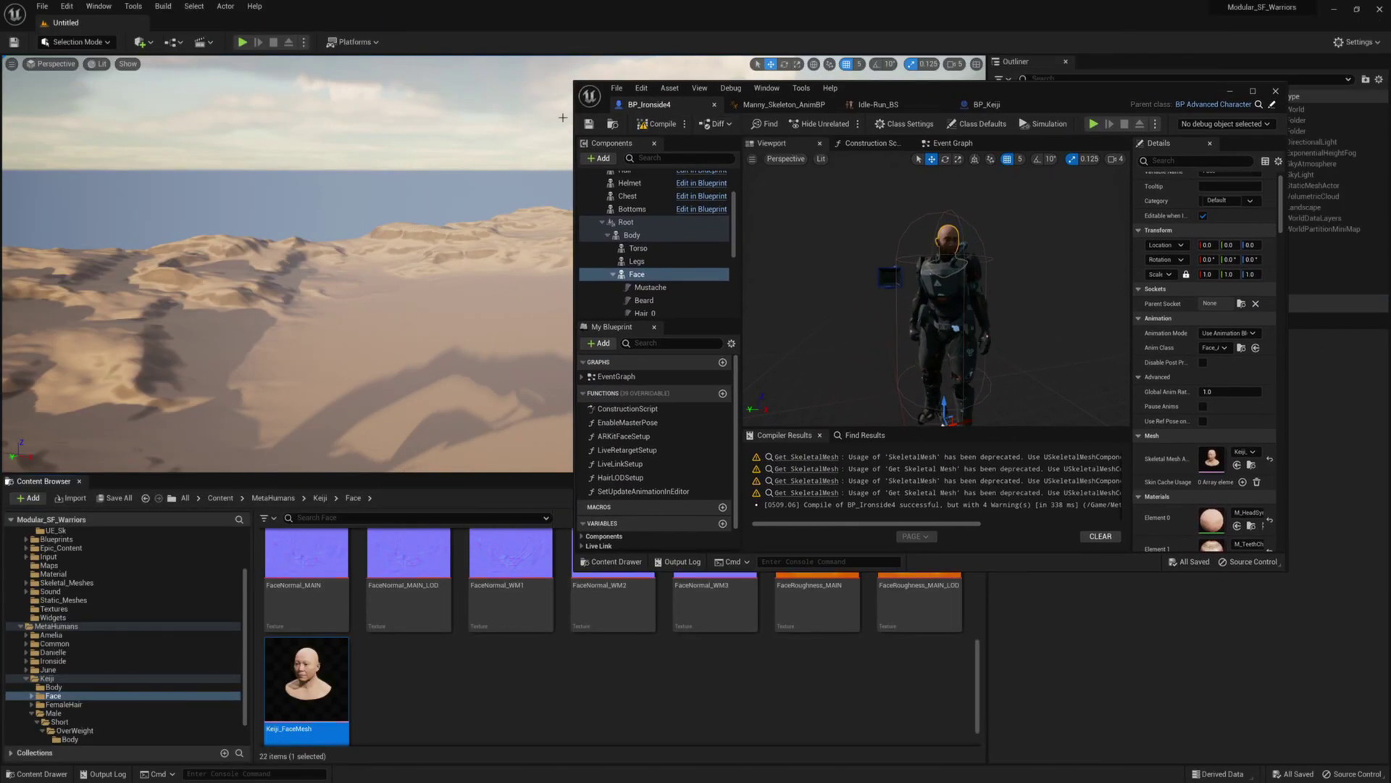
click(613, 124)
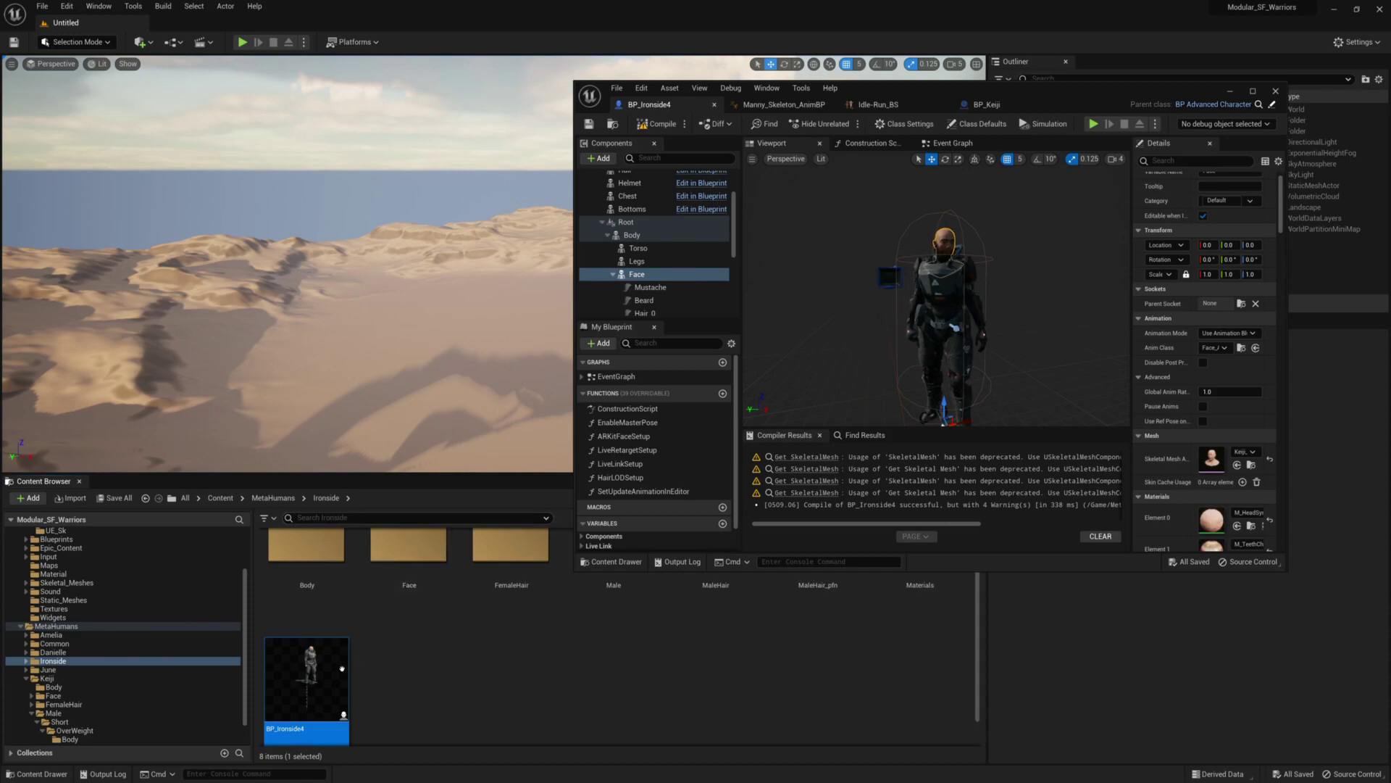
drag(441, 345, 440, 342)
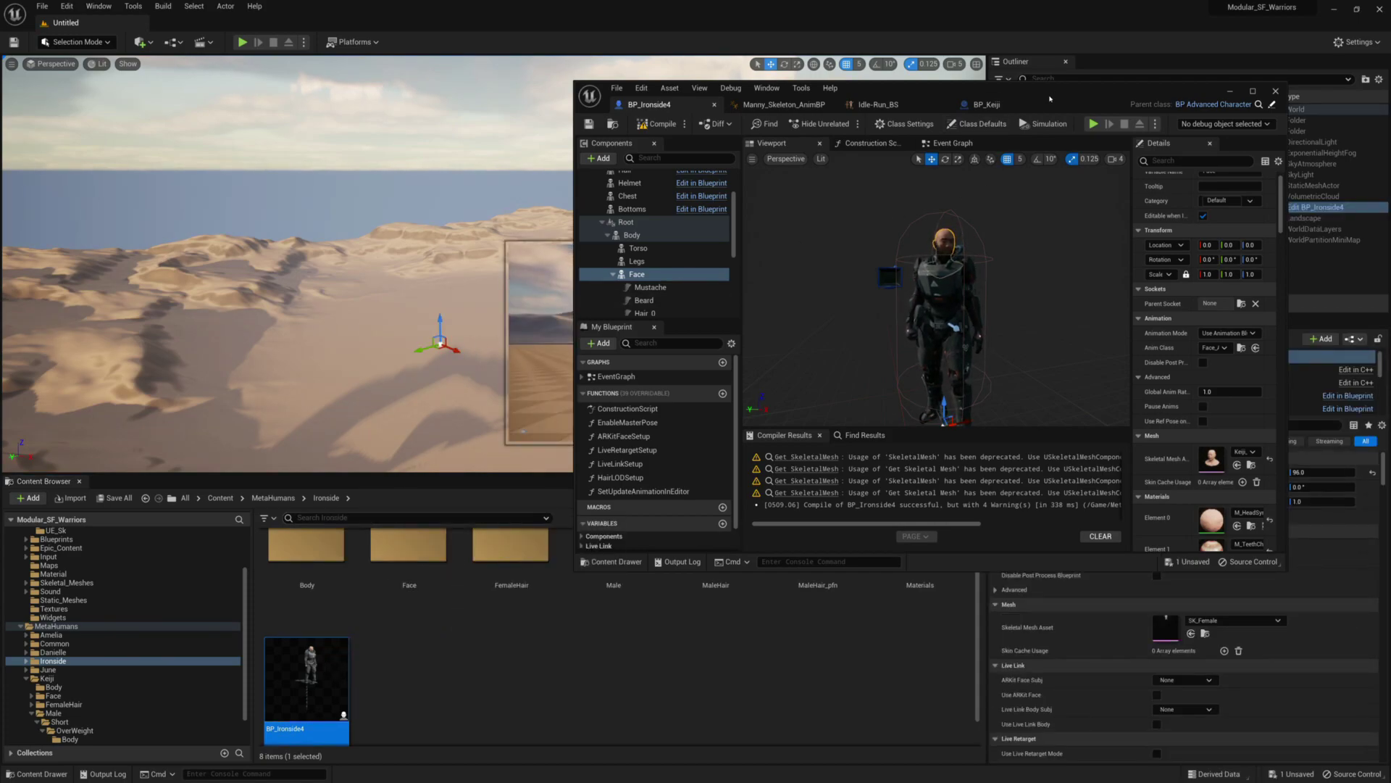
- Find the possess settings of the placed BP_Ironside4 actor and set Auto Possess Player to Player 0
drag(1049, 99, 606, 471)
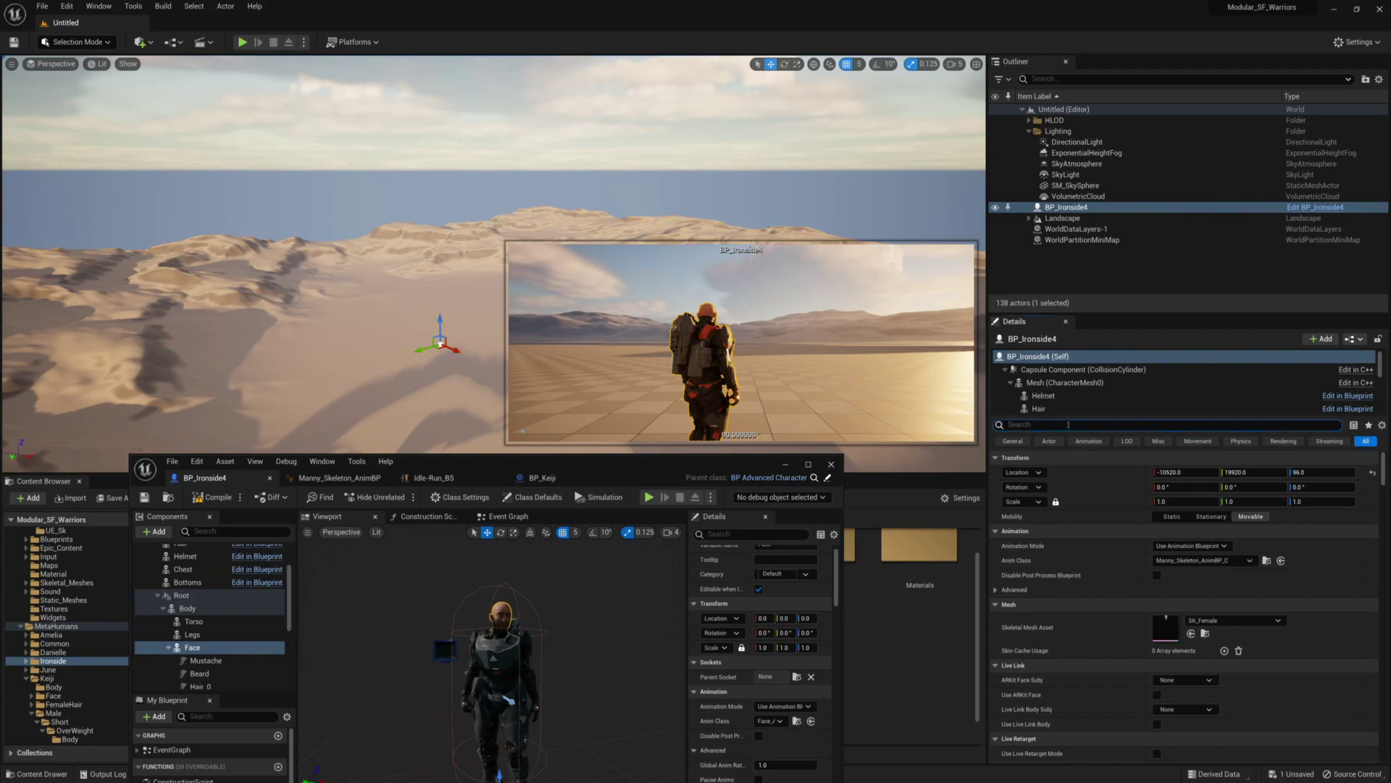
click(1068, 425)
text(posses)
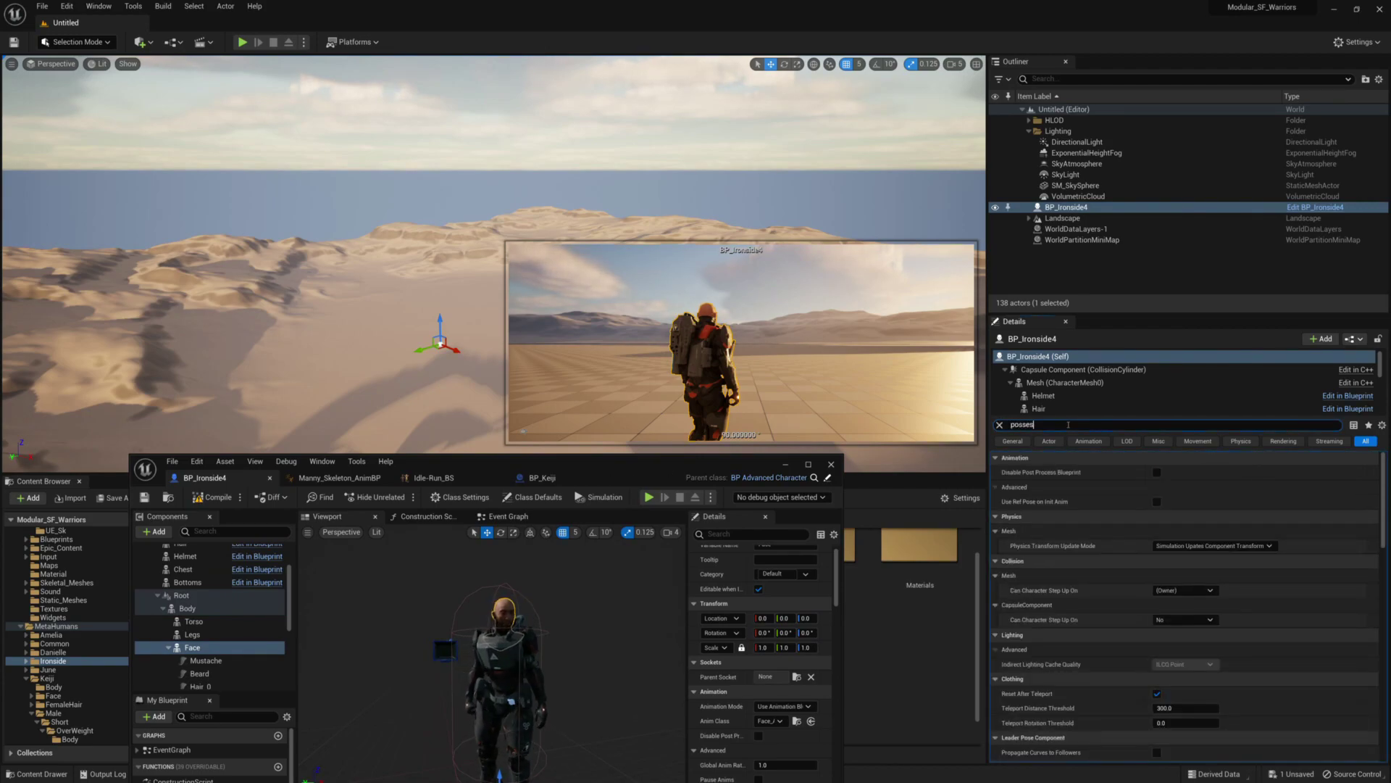
text(s)
click(1185, 471)
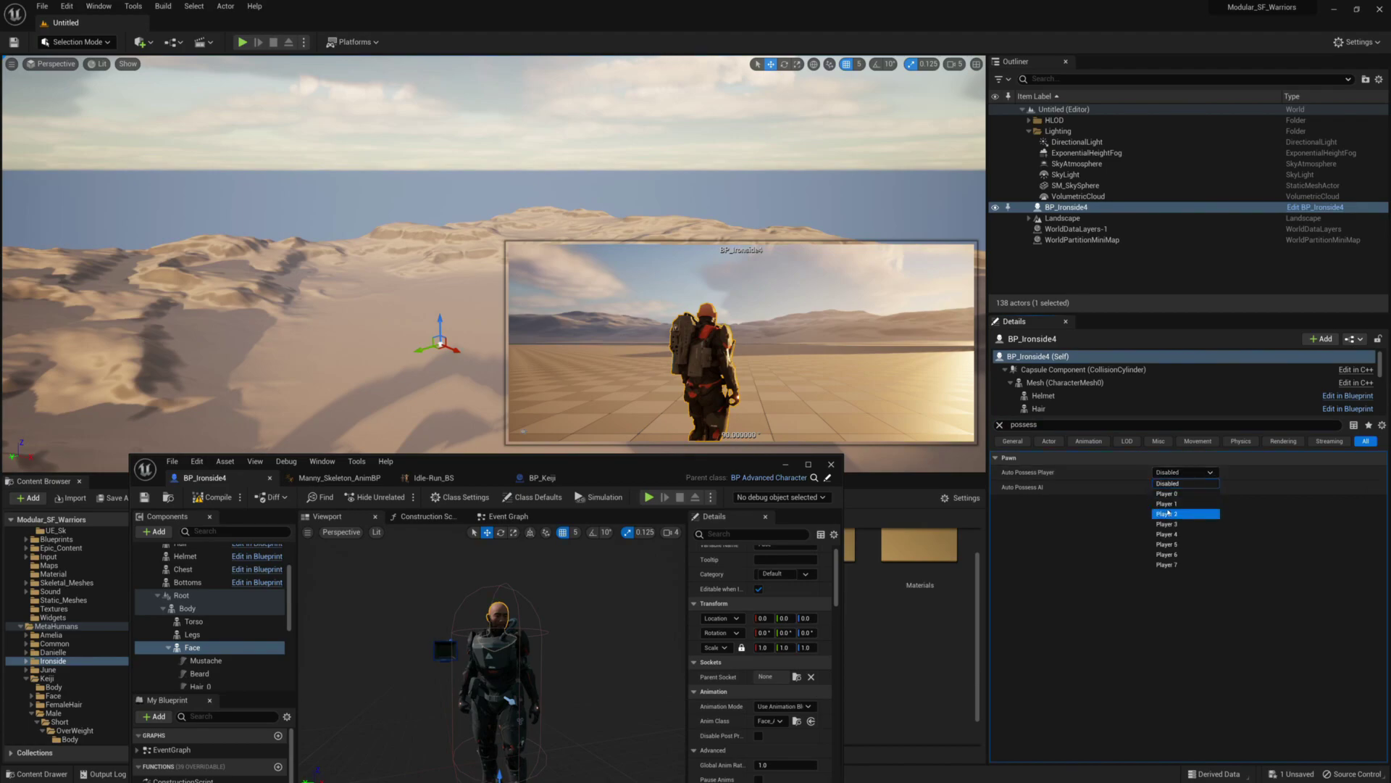
click(1172, 493)
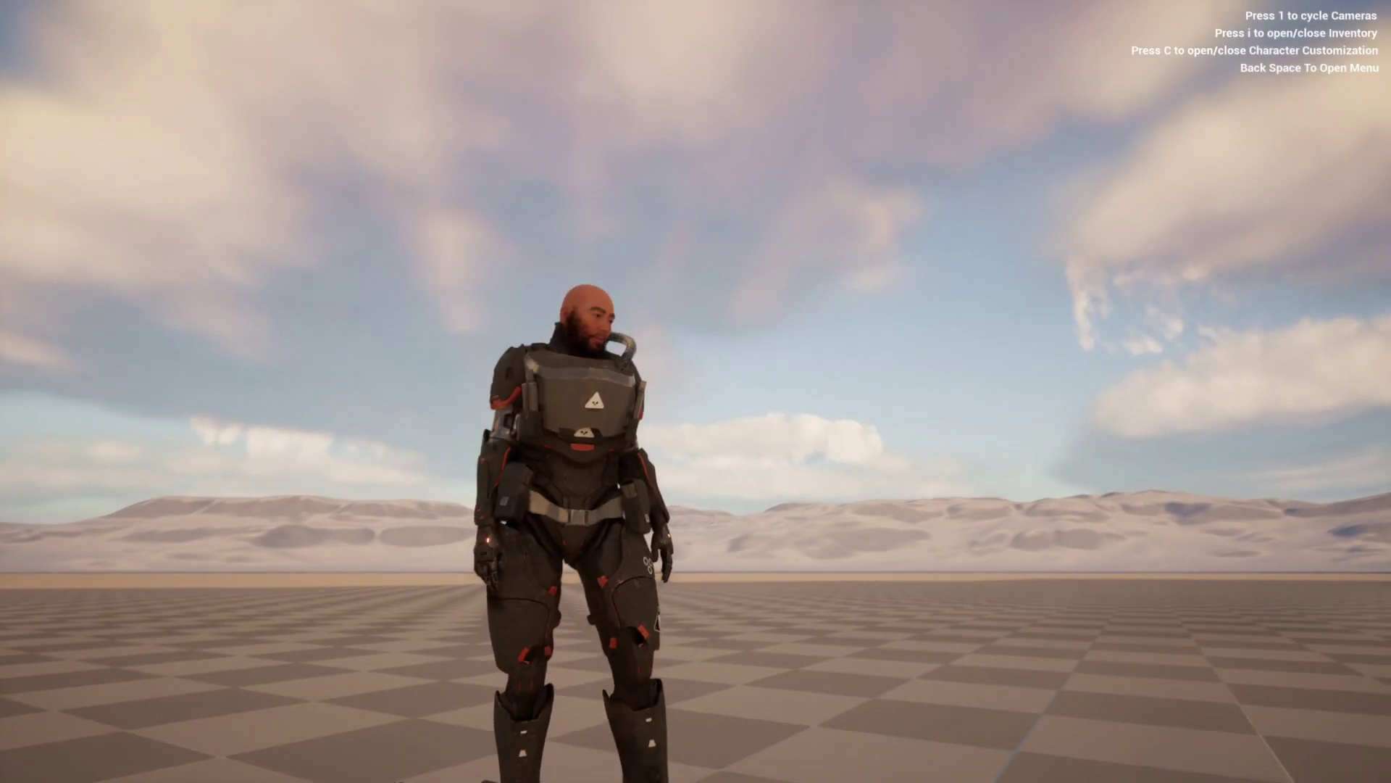
- In the running game, bring up Character Customization, adjust the character's Height and cycle the camera
key(c)
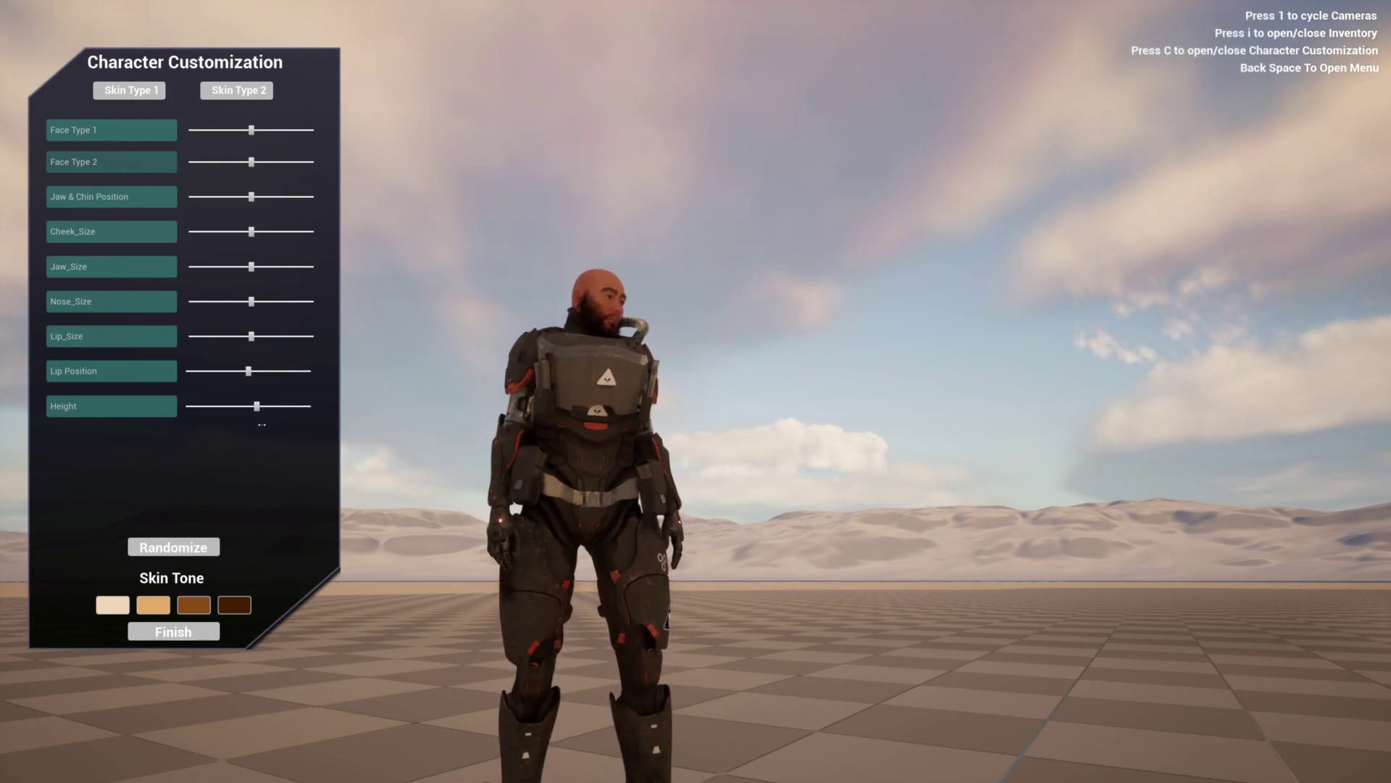
drag(262, 425, 257, 424)
drag(626, 464, 697, 468)
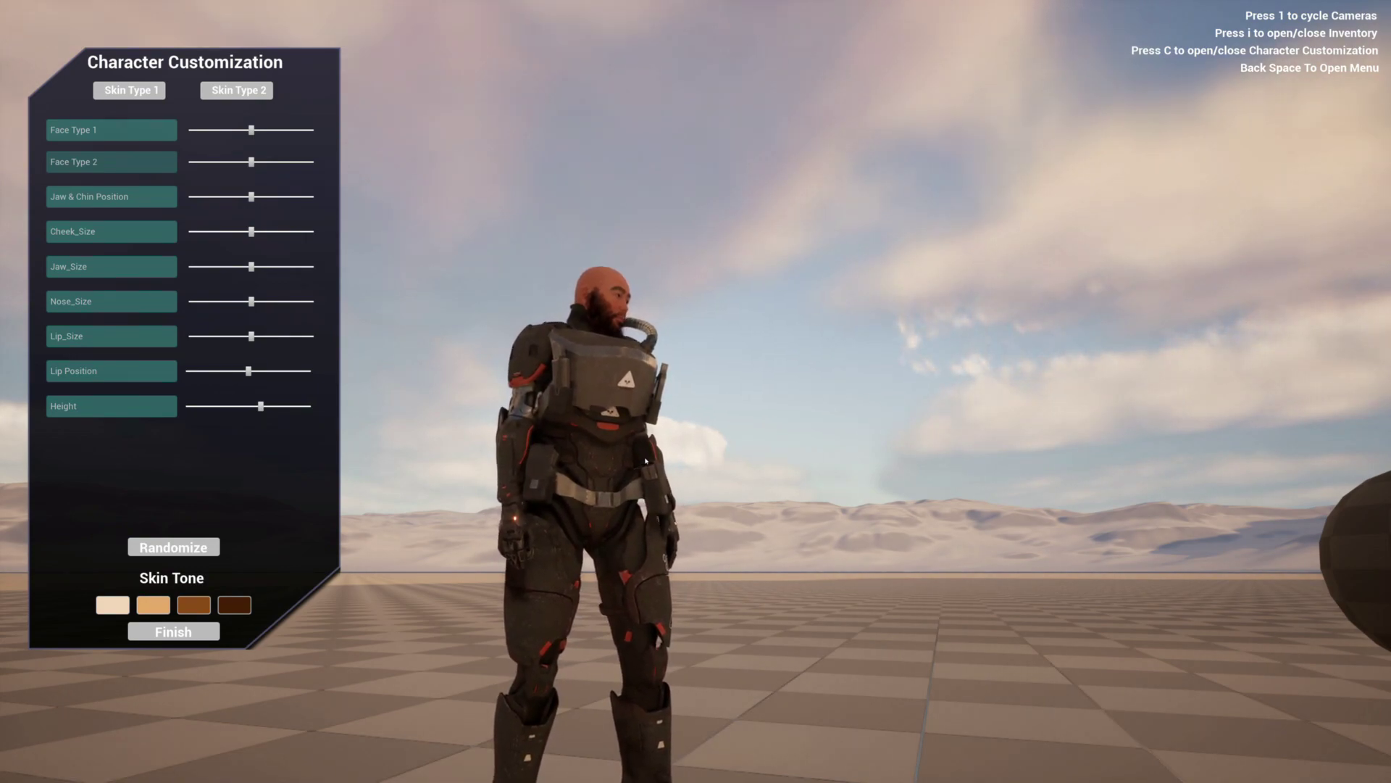
key(1)
drag(754, 442, 823, 428)
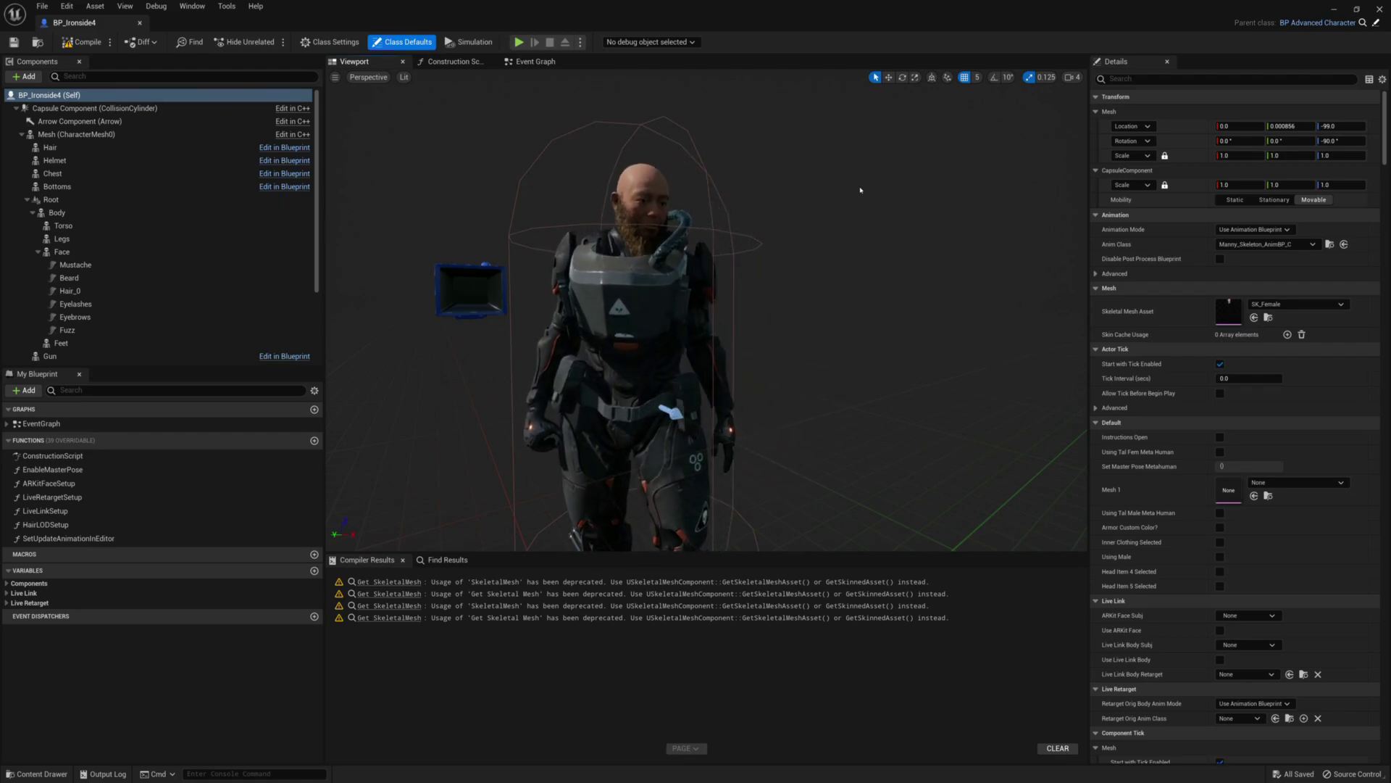
- Shrink the BP_Ironside4 editor window and open the BP_Keiji blueprint from the MetaHumans/Keiji folder
scroll(853, 207, down, 4)
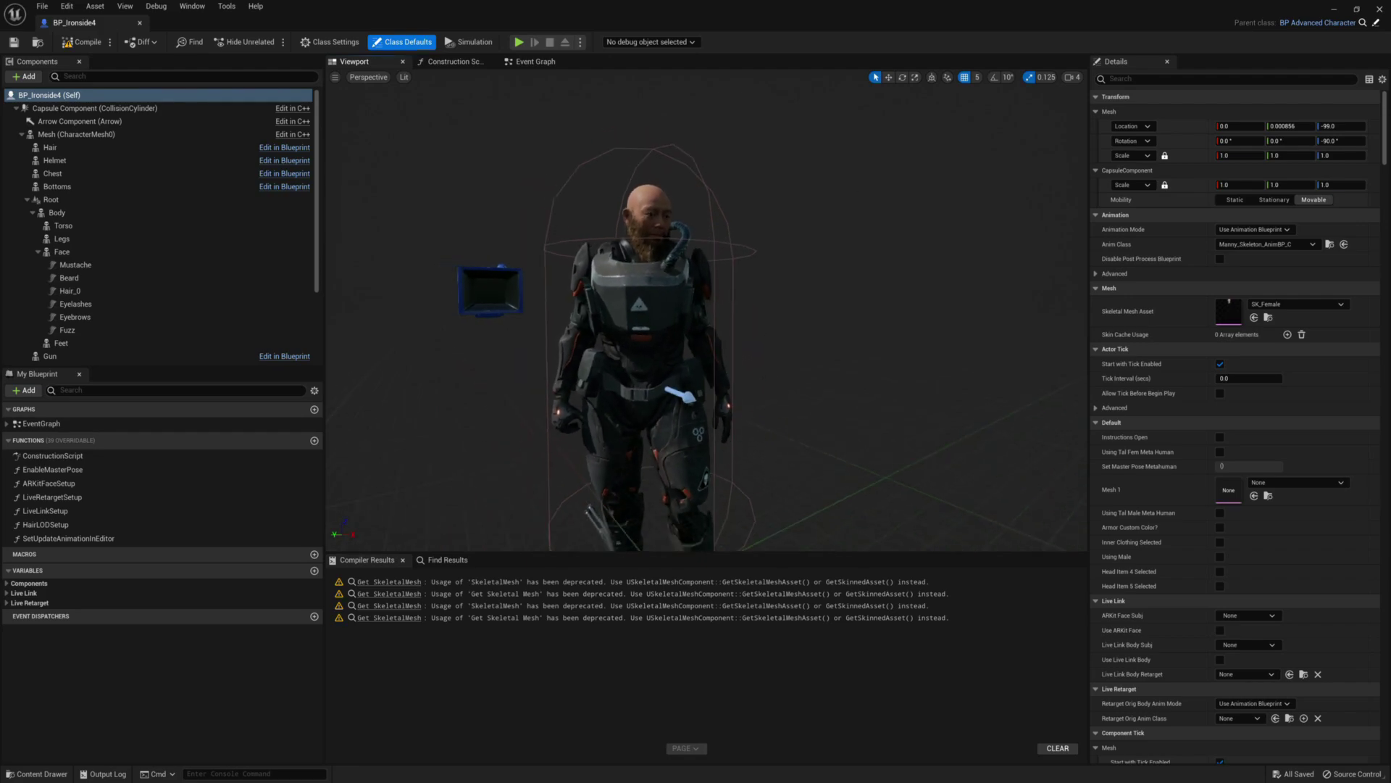
middle_drag(854, 207, 852, 240)
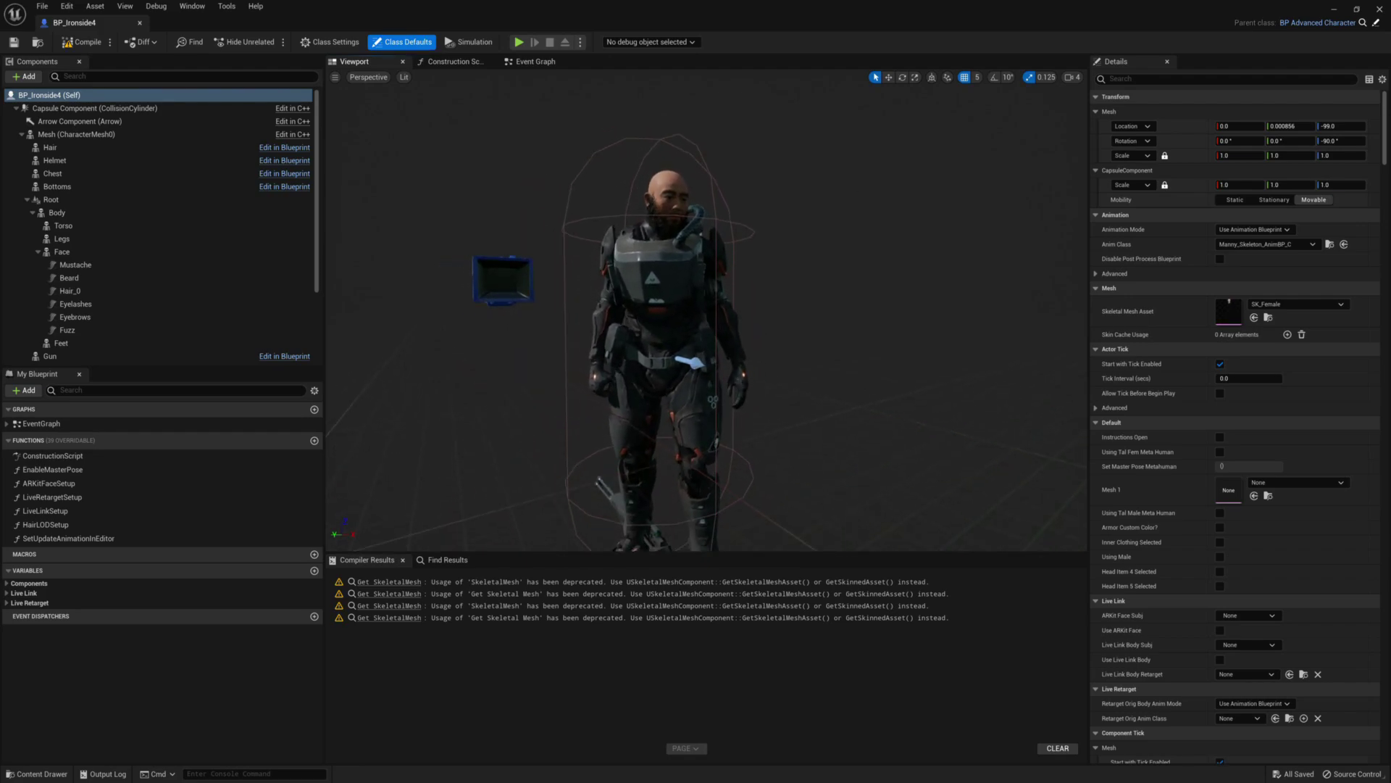
drag(822, 16, 695, 62)
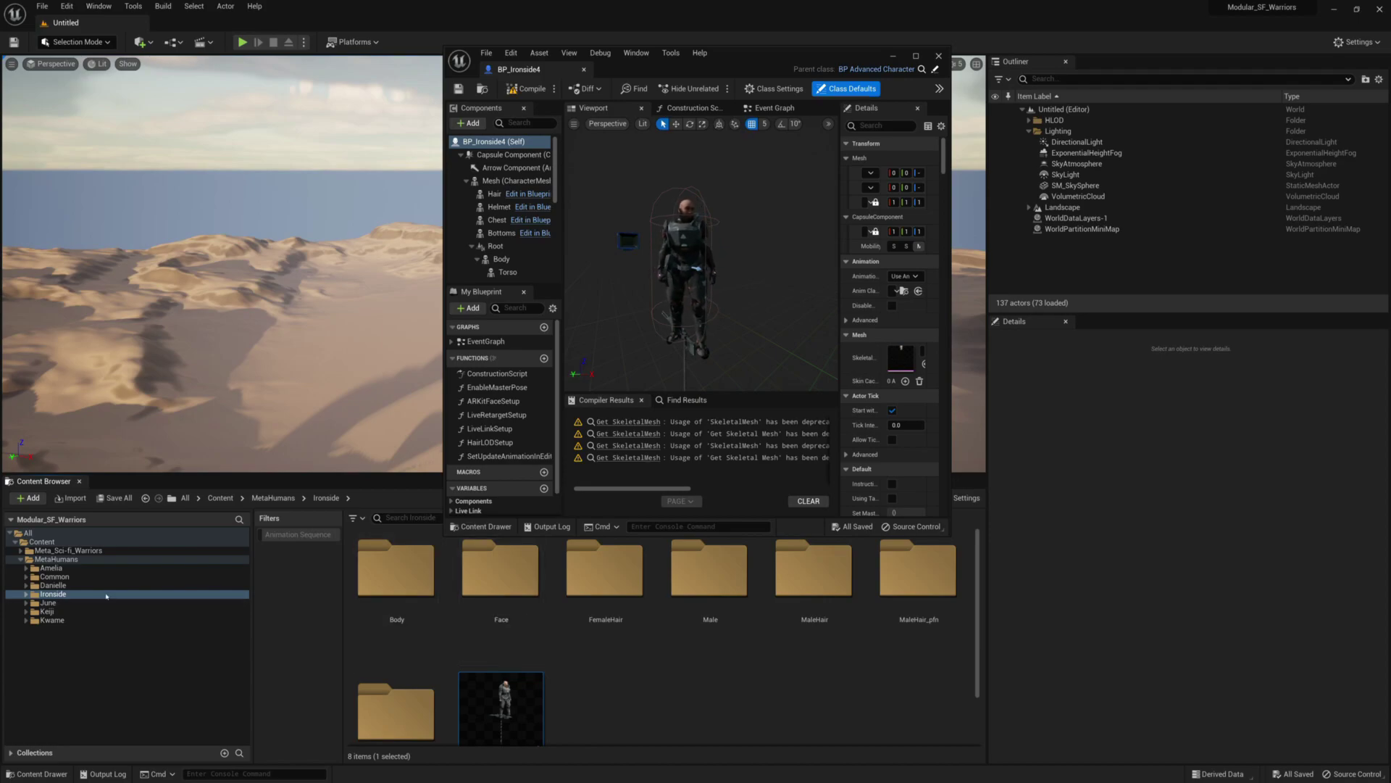
click(49, 612)
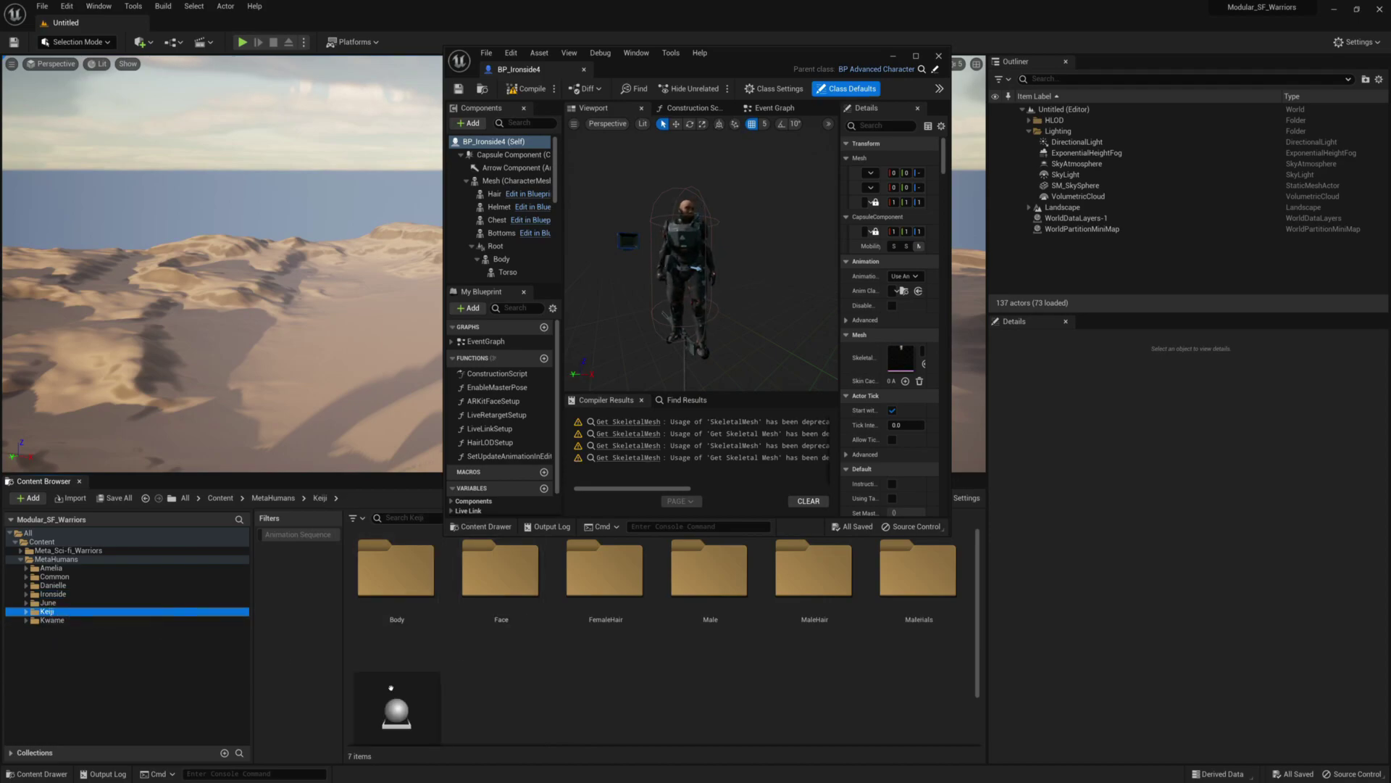
click(396, 695)
double_click(402, 696)
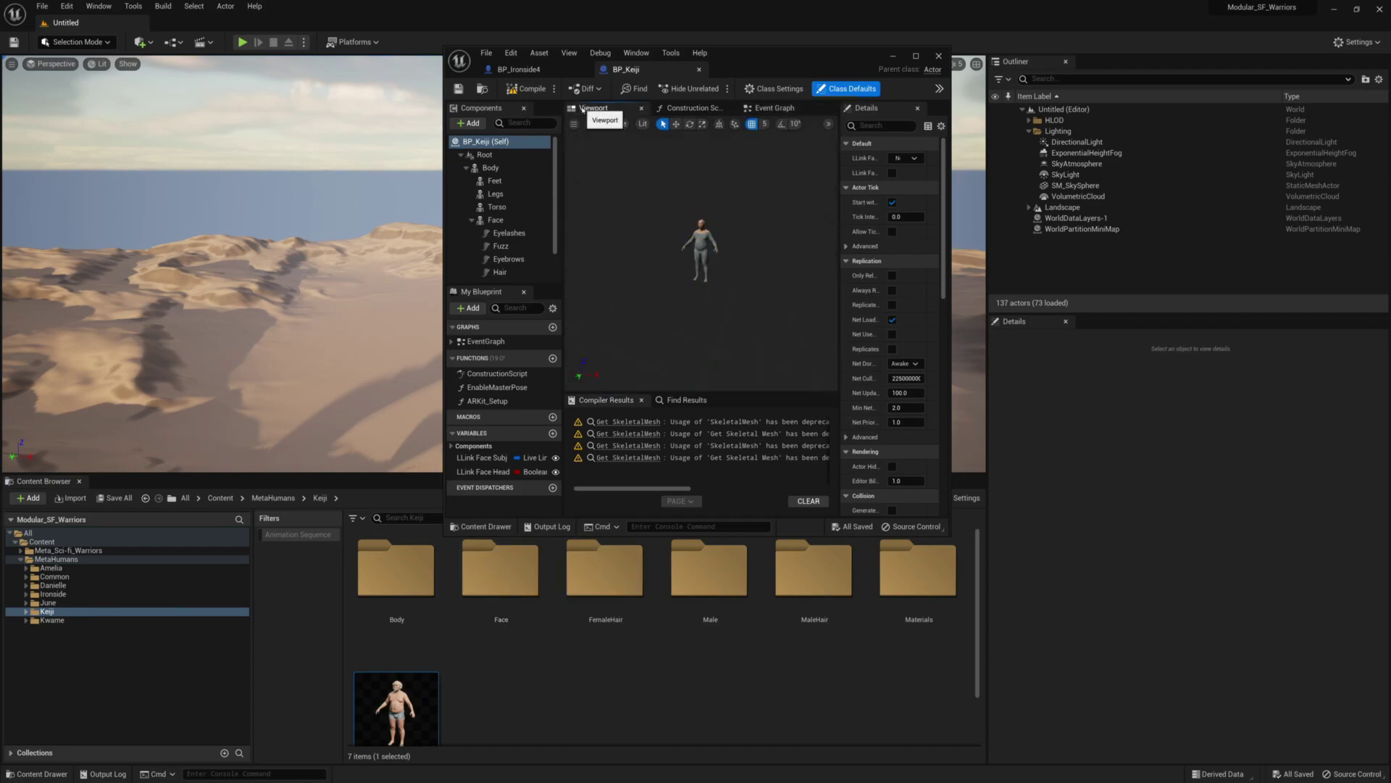
- Select BP_Keiji's Body component and view the character from the front in the 3D preview
scroll(663, 309, up, 5)
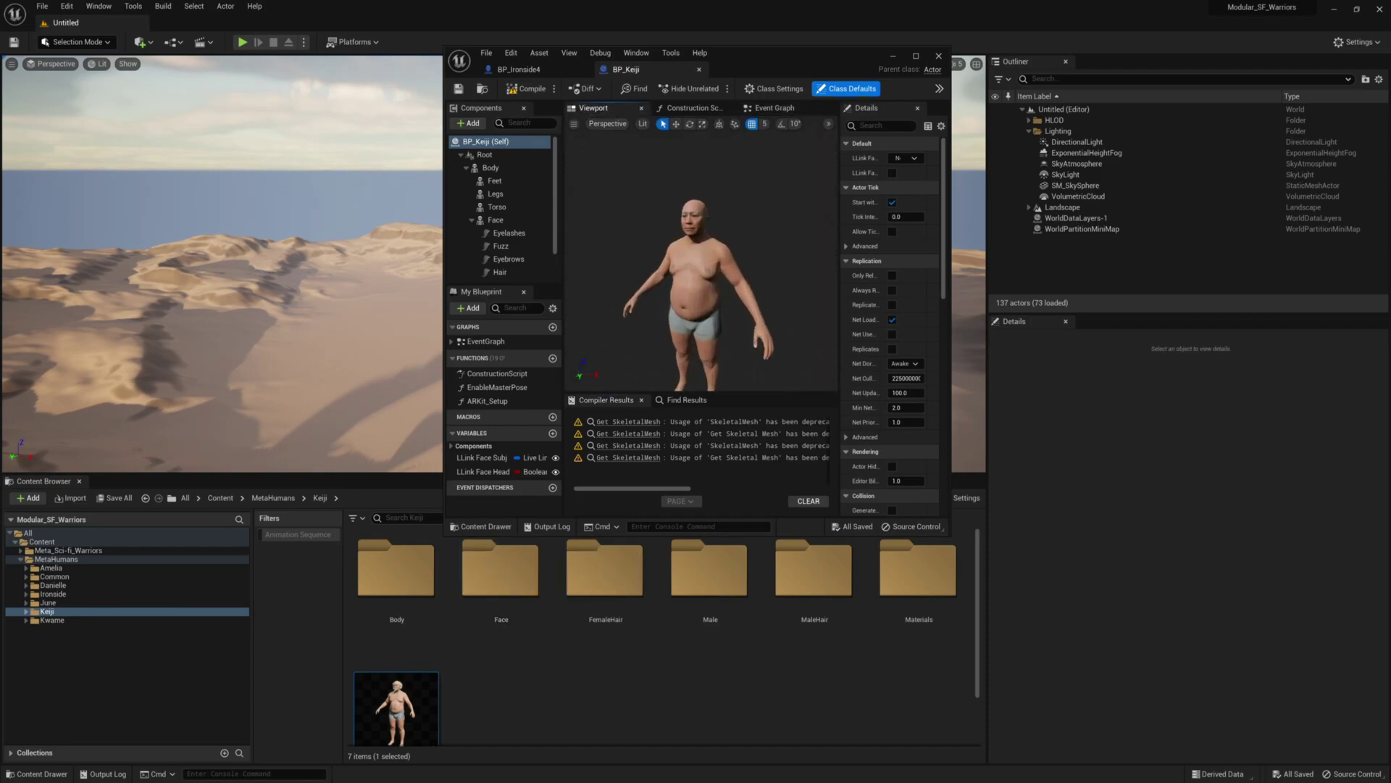
click(684, 307)
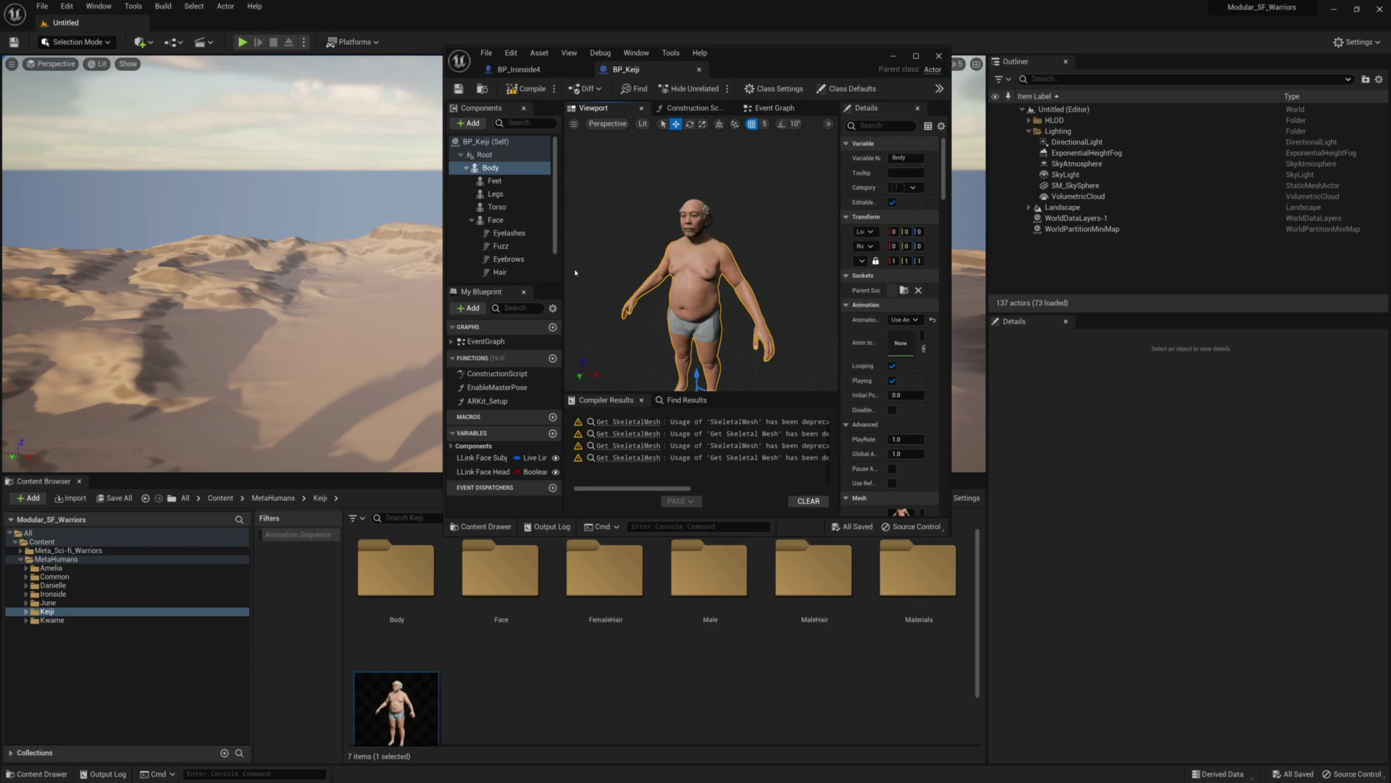
alt+drag(608, 259, 641, 262)
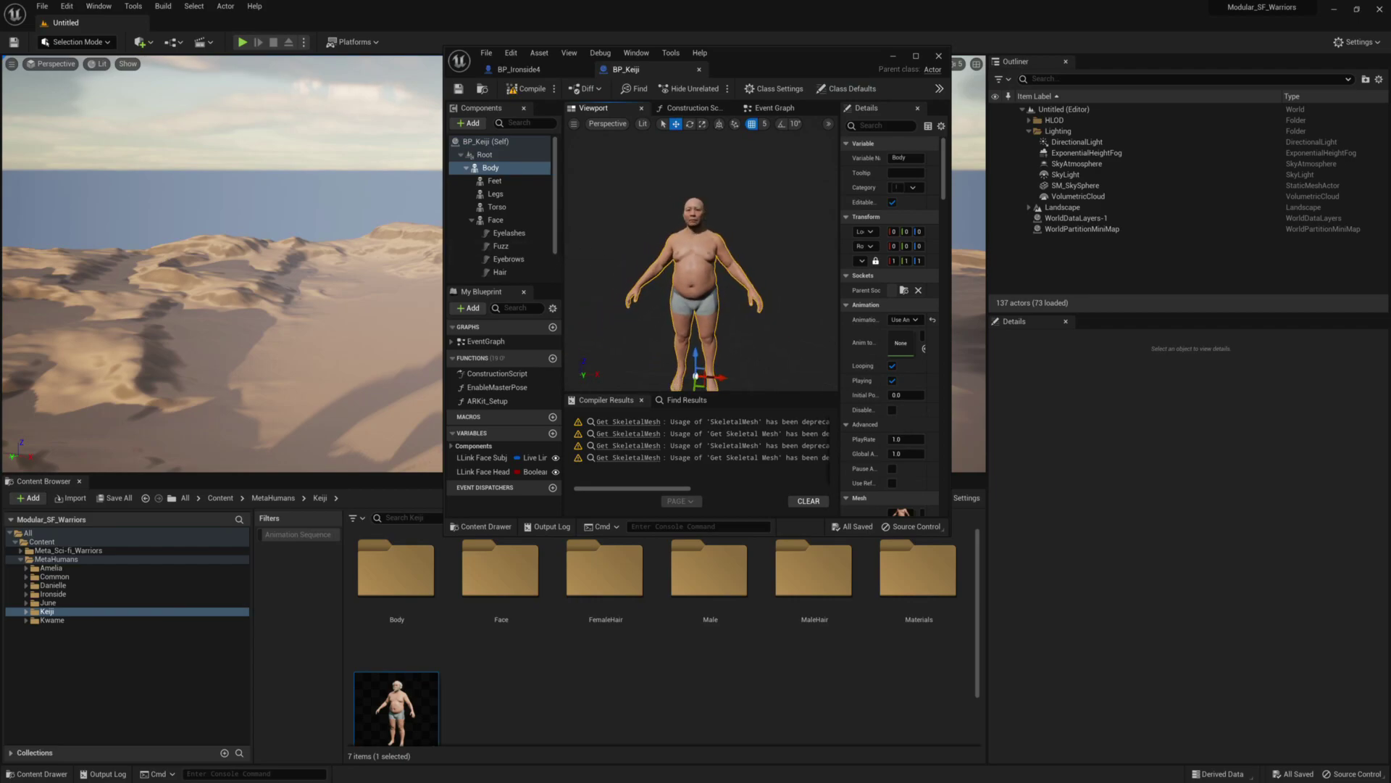
scroll(689, 290, up, 2)
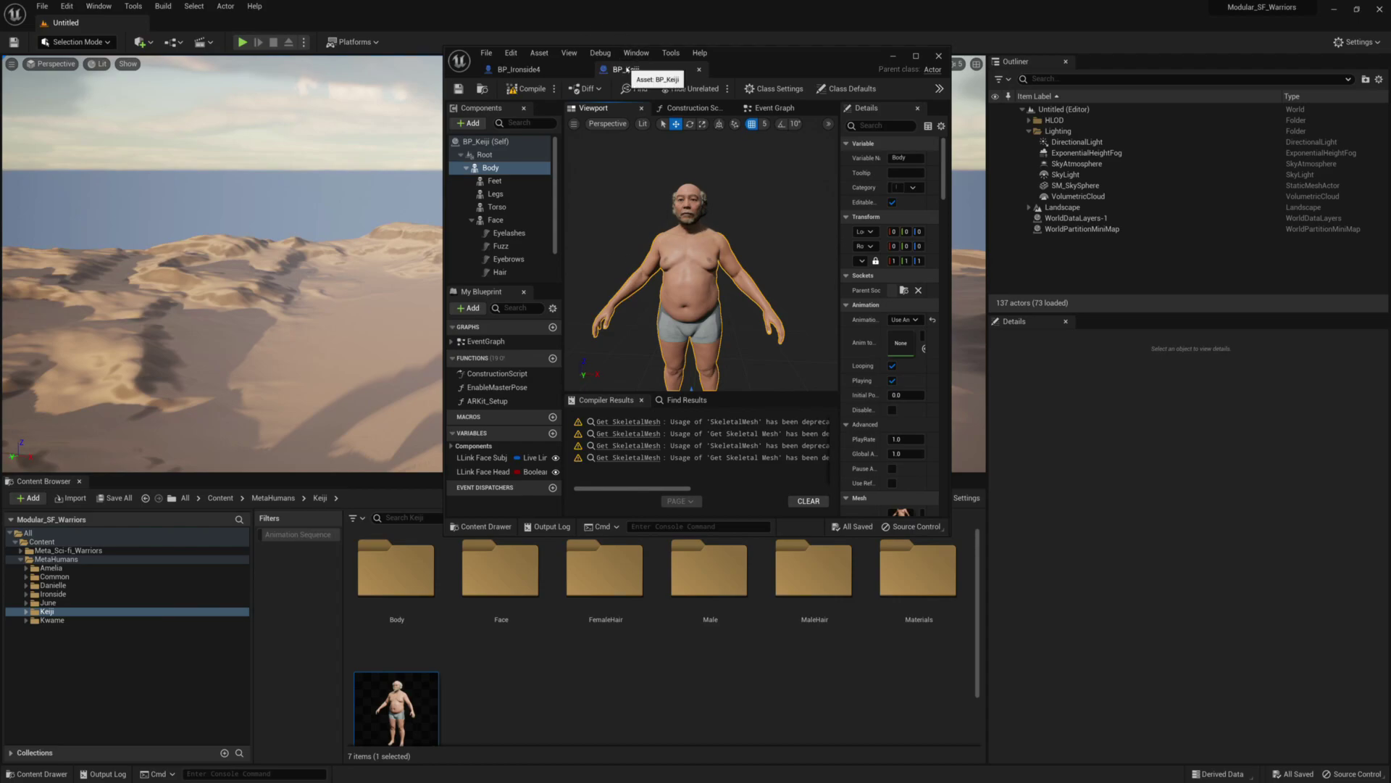
- In BP_Ironside4, select the male base armor, widen the editor window and locate its SK_Male_Warrior mesh in the Content Browser
click(518, 70)
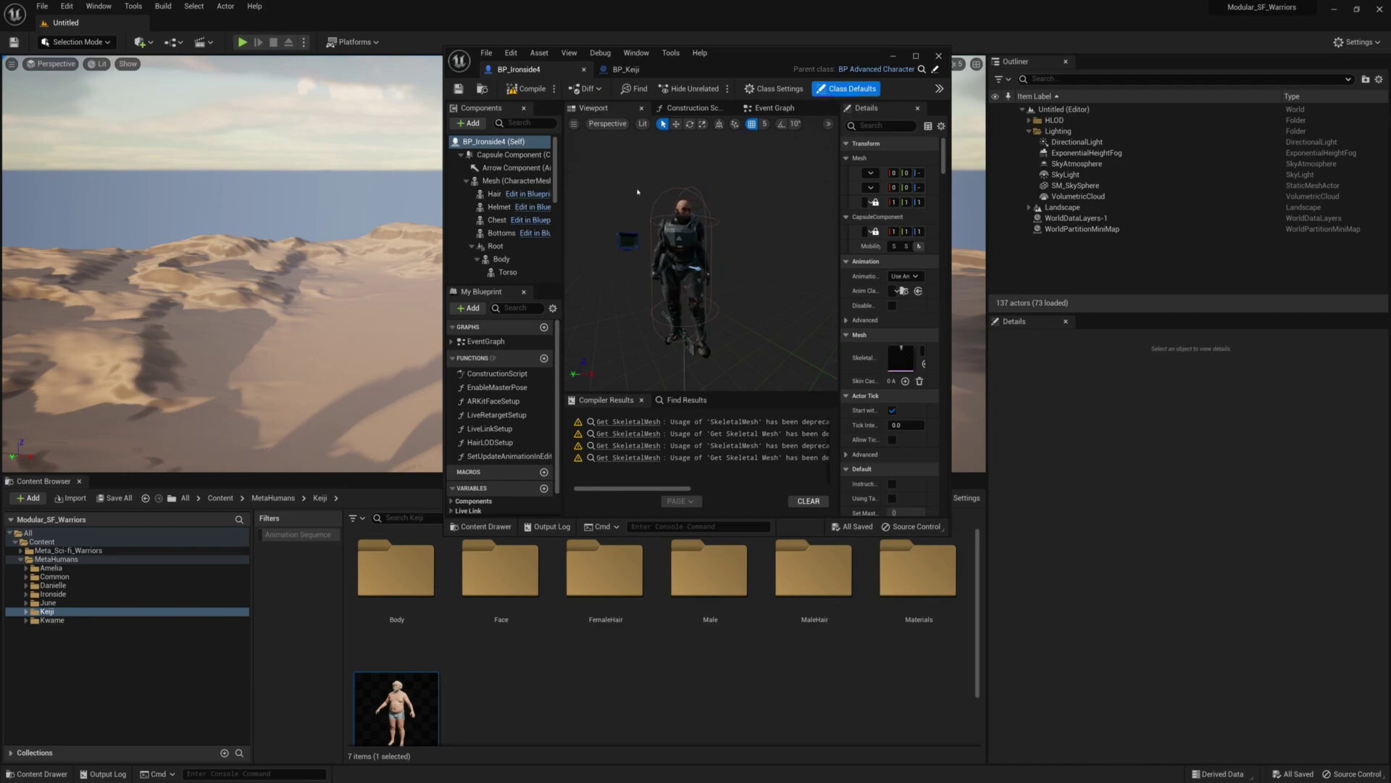
click(679, 247)
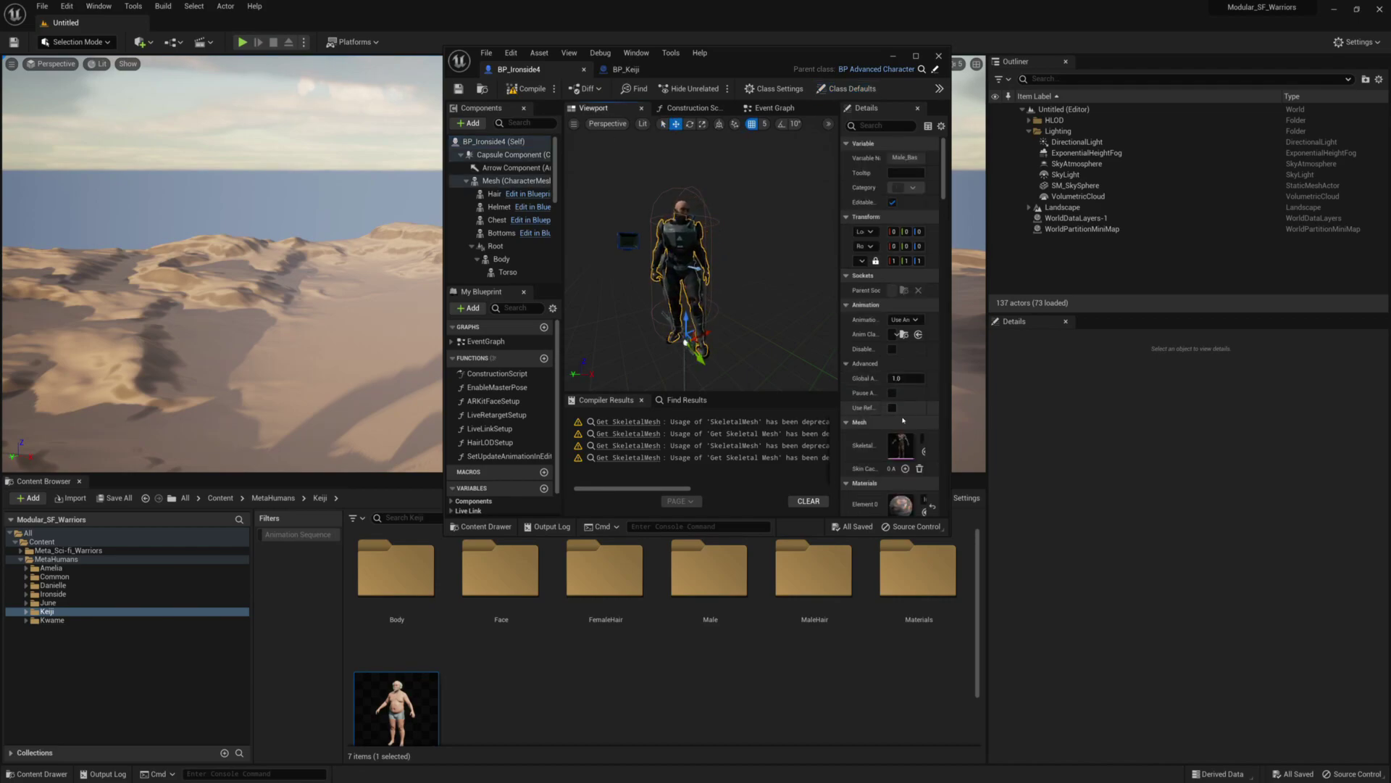
drag(952, 463, 1057, 463)
click(1034, 451)
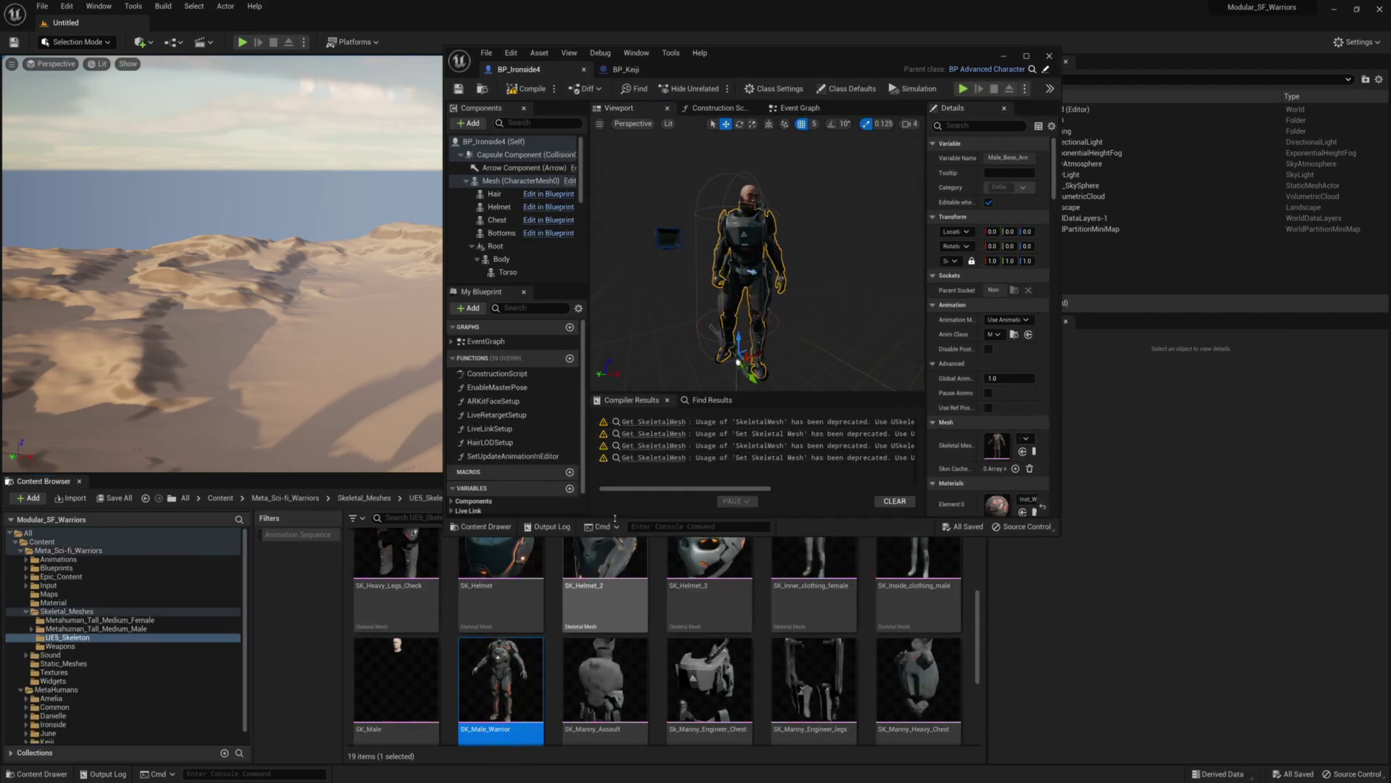
- In BP_Keiji, assign the SK_Male_Warrior mesh to the Body component and reset its Element 0 material to the default
click(628, 69)
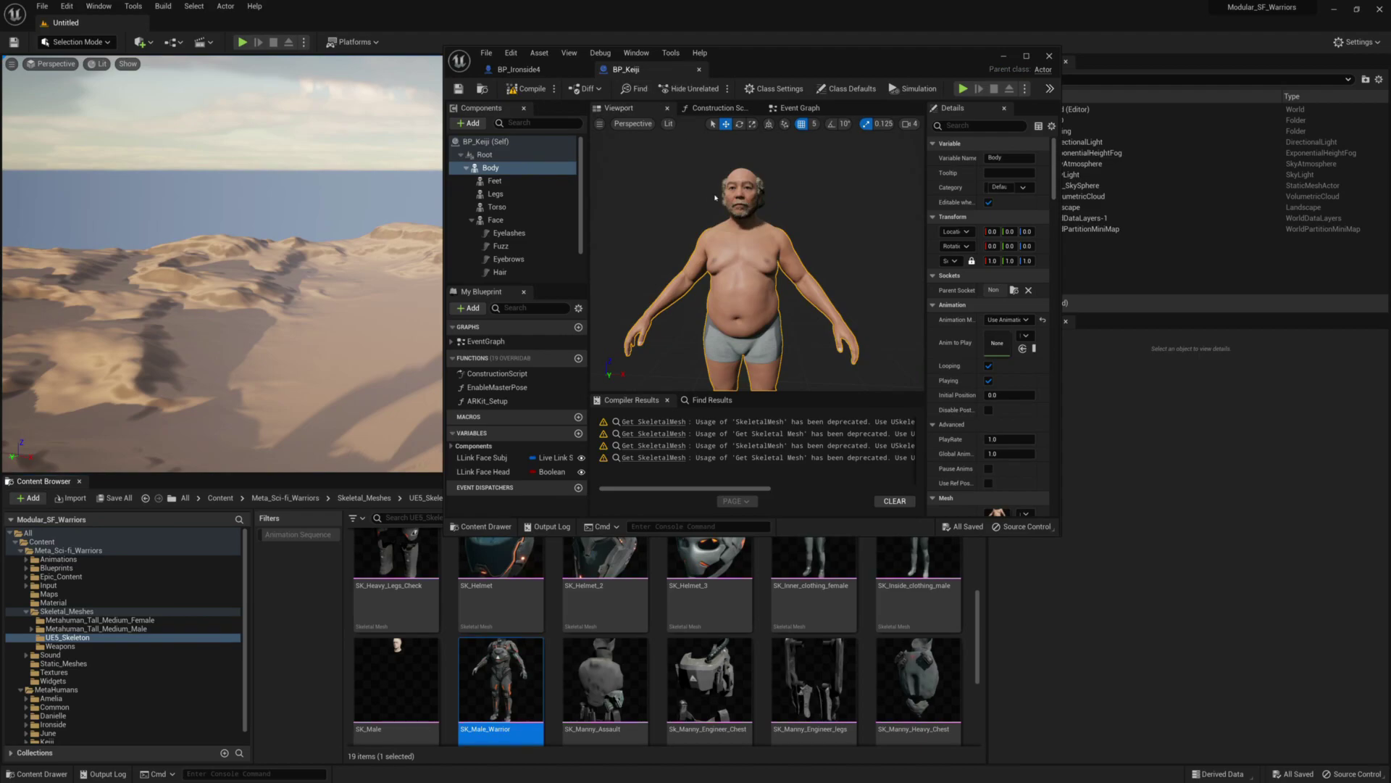
double_click(839, 67)
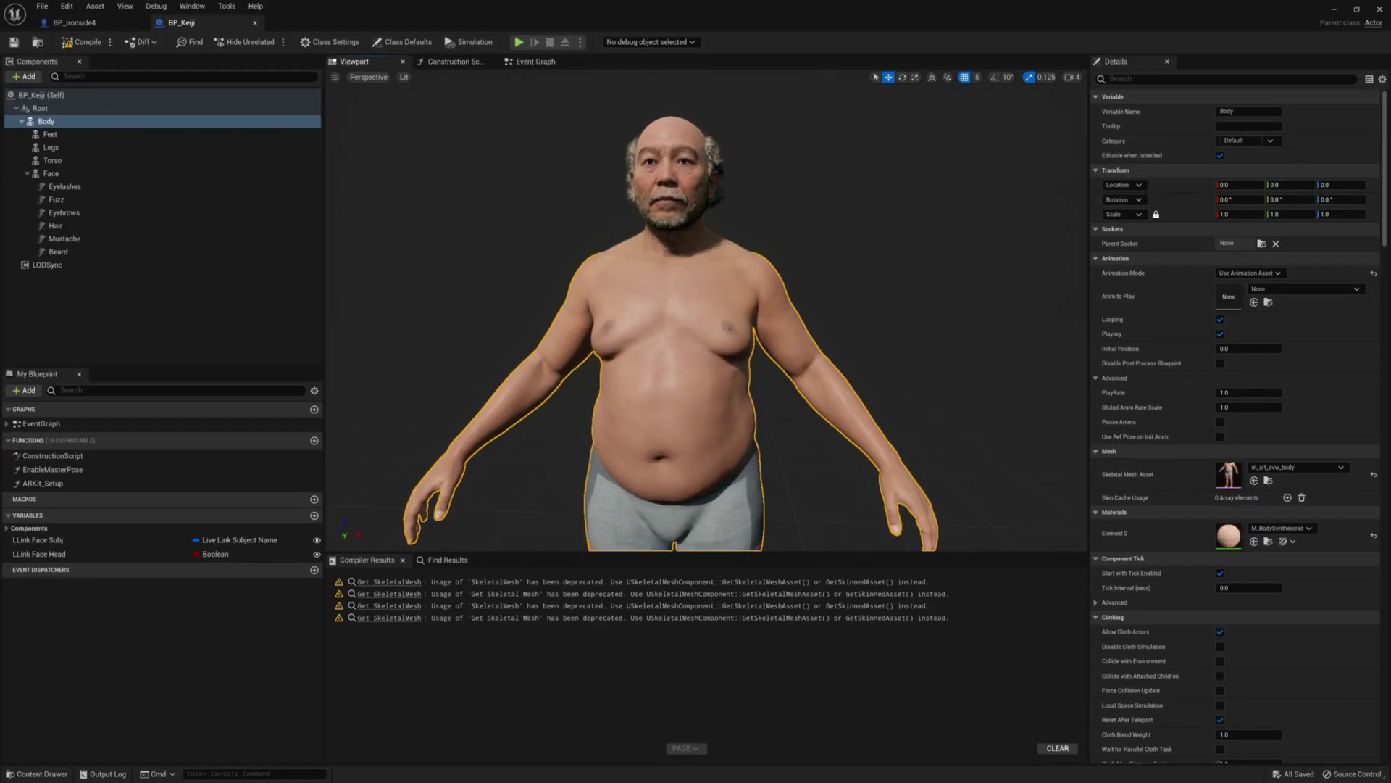
key(f)
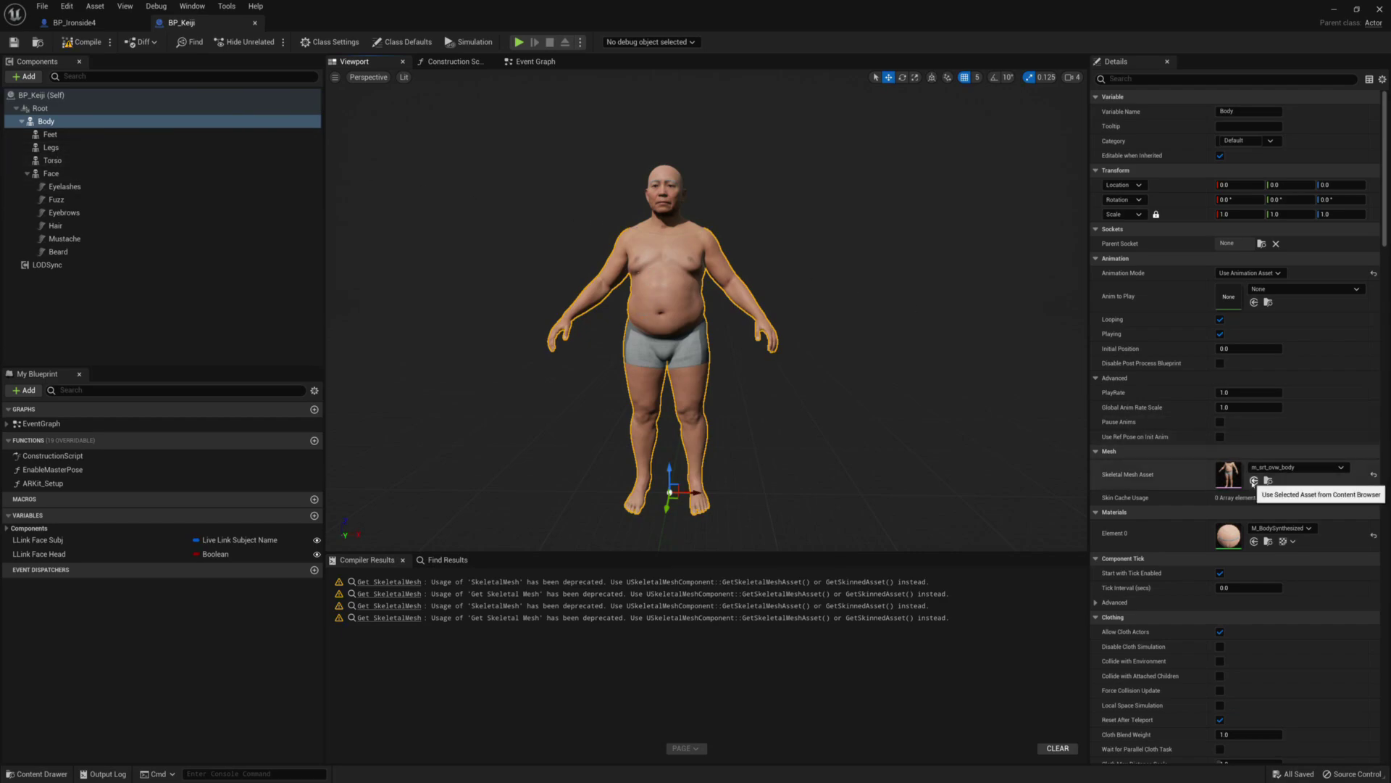
click(1253, 481)
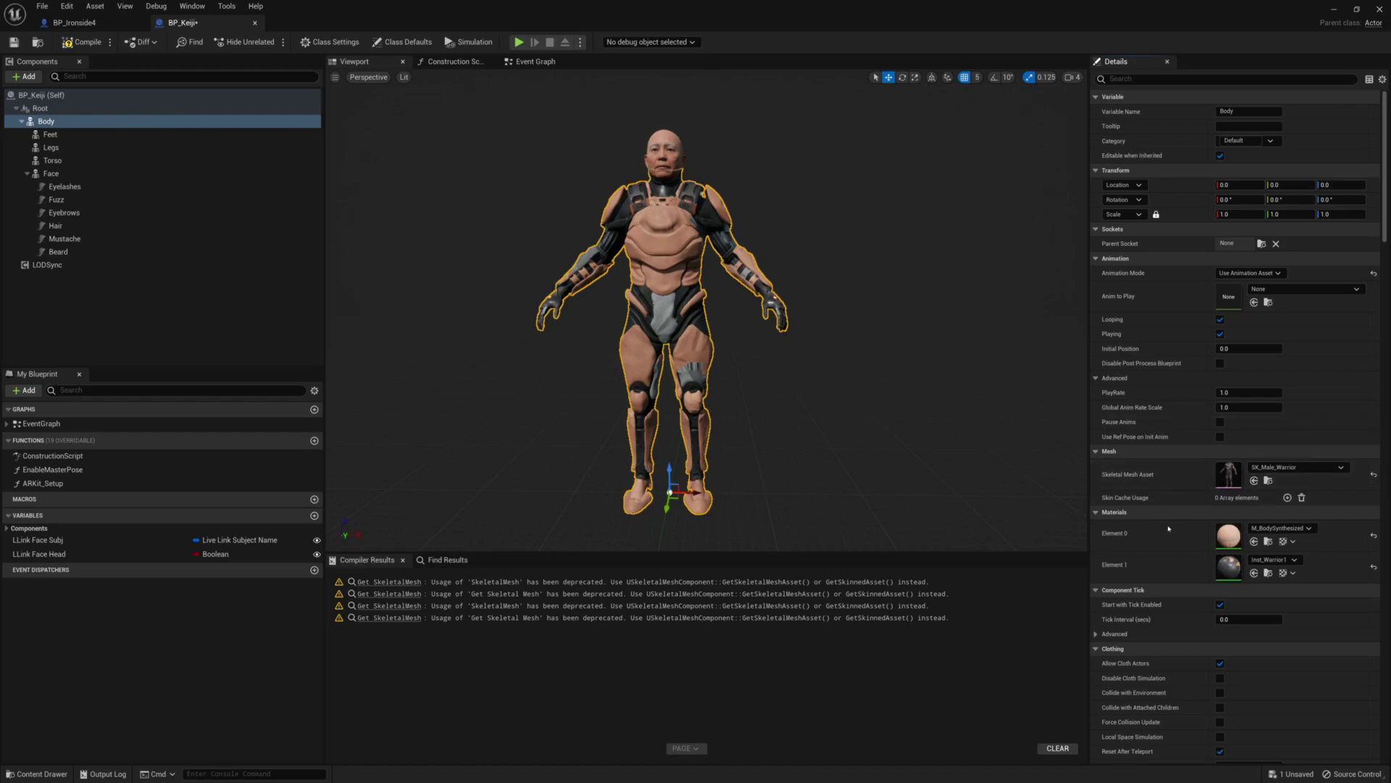
click(1373, 534)
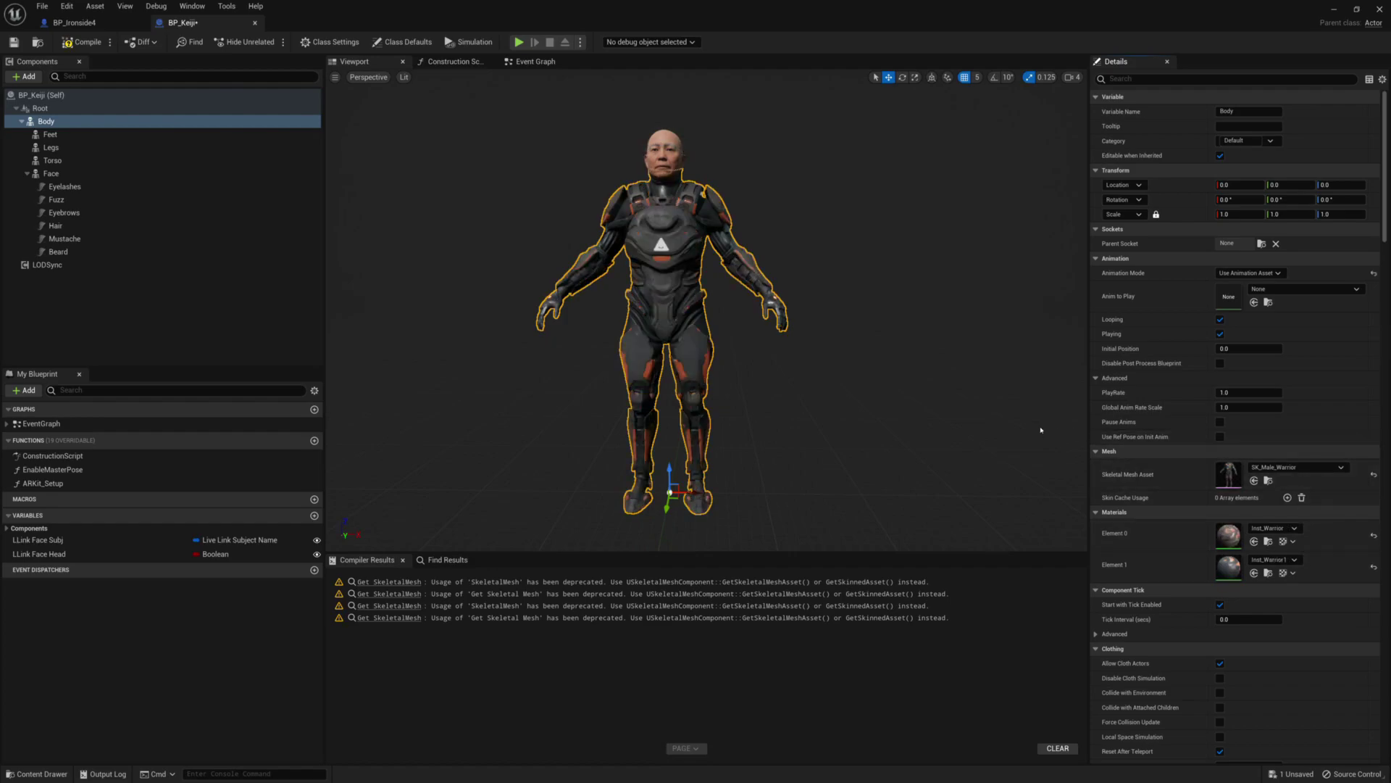
- Examine how Keiji's head fits the warrior armor up close and at full length, checking the Face and Body components
key(w)
mouse_move(998, 433)
right_down()
mouse_move(997, 325)
mouse_move(1036, 325)
mouse_move(1052, 341)
mouse_move(999, 426)
right_up()
key(w)
key(s)
key(q)
key(f)
key(w)
key(w)
key(s)
key(a)
key(w)
key(q)
key(q)
key(s)
key(e)
key(w)
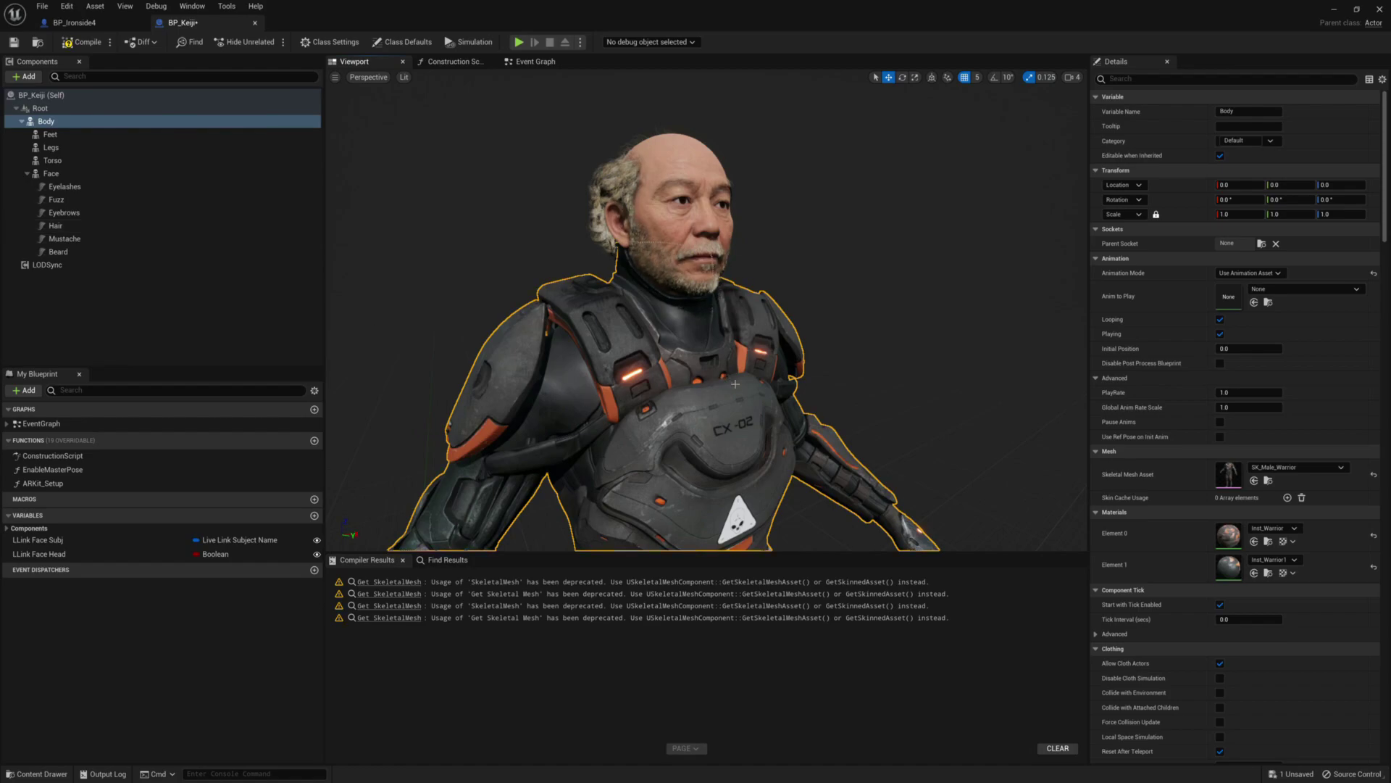
right_drag(727, 381, 727, 380)
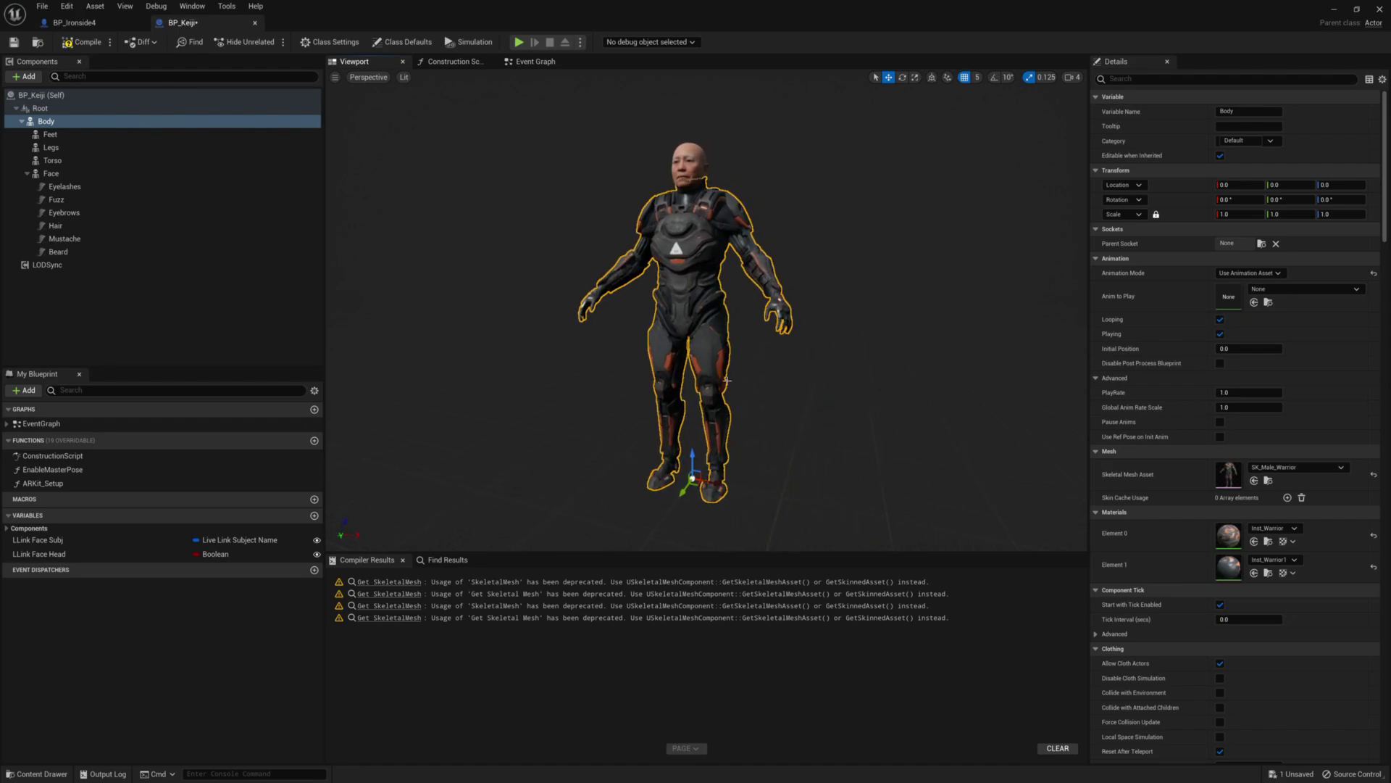
click(684, 187)
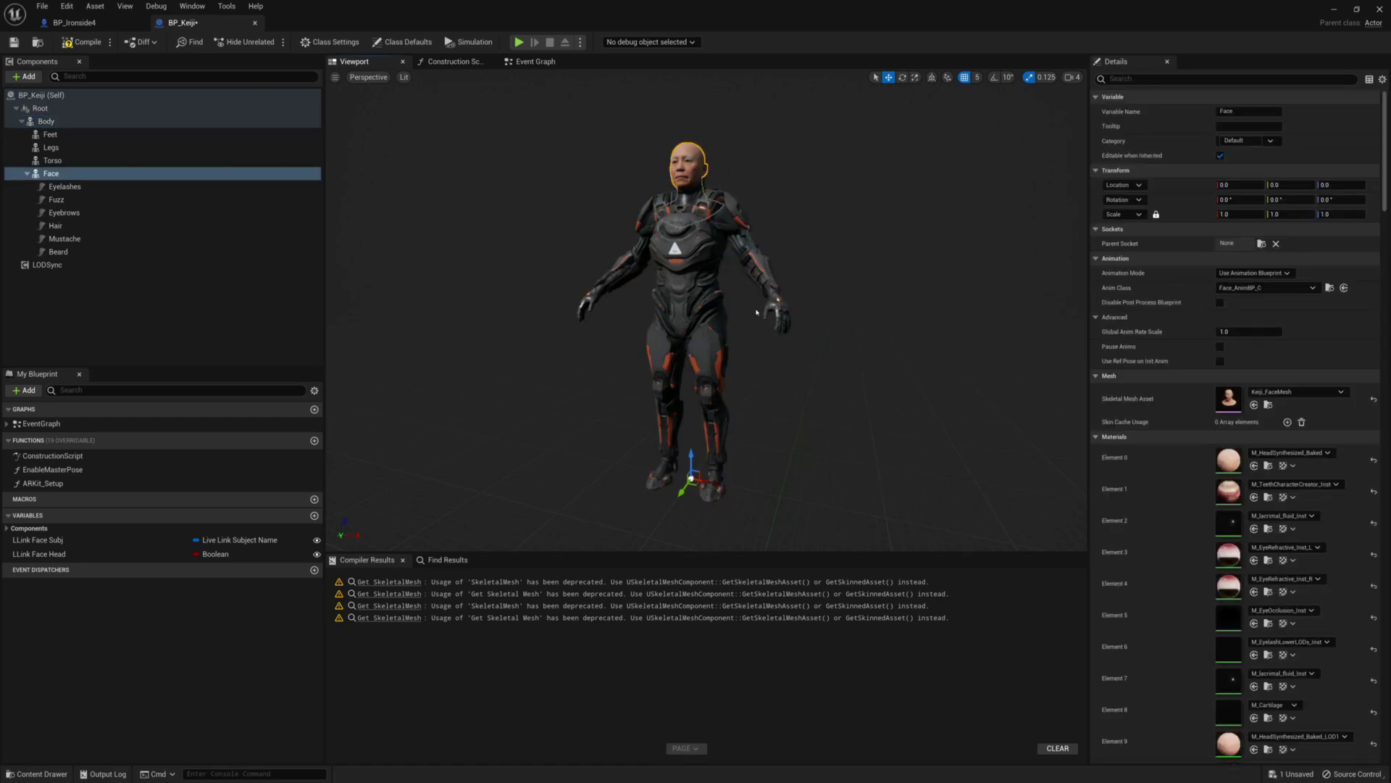
click(692, 181)
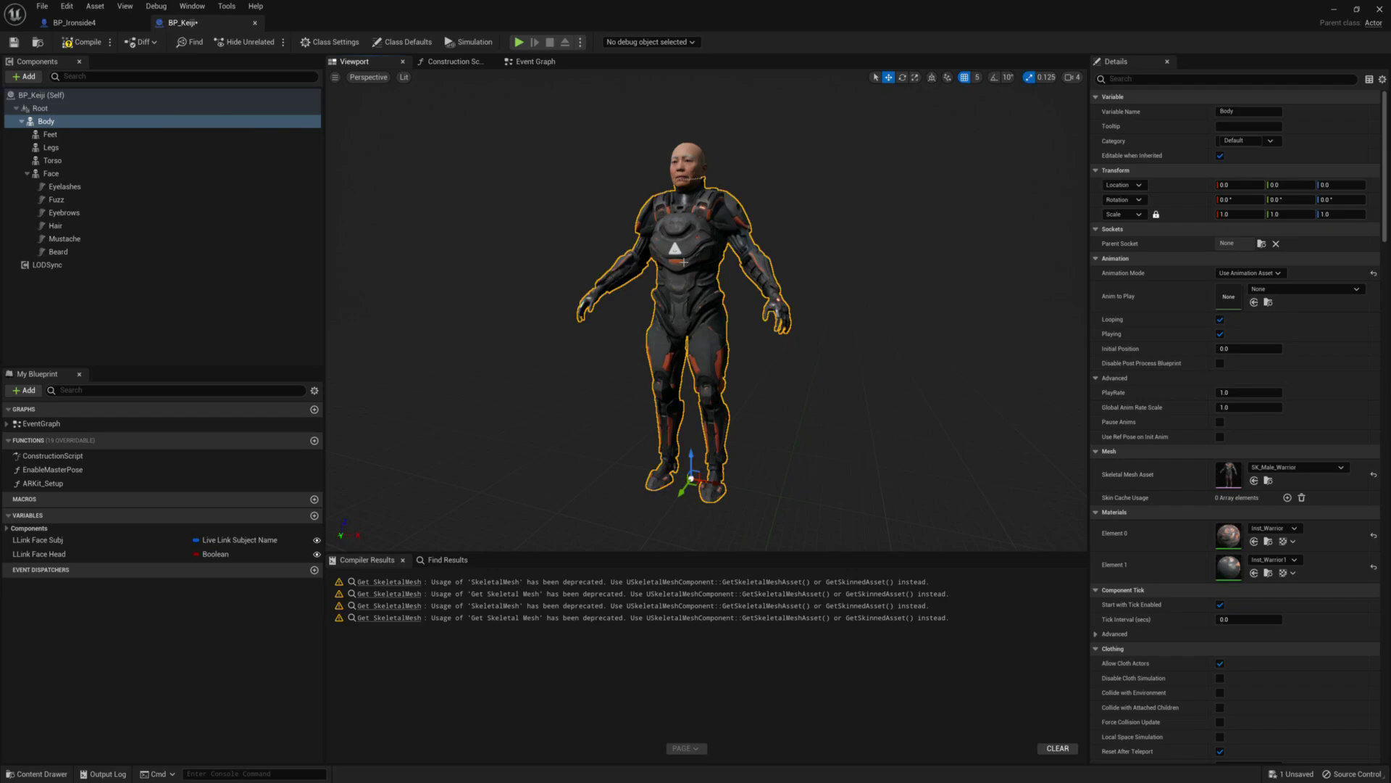
- Undo the Body mesh replacement, assign SK_Male_Warrior to the Feet component instead and reset its Element 0 material to the default
key(ctrl+z)
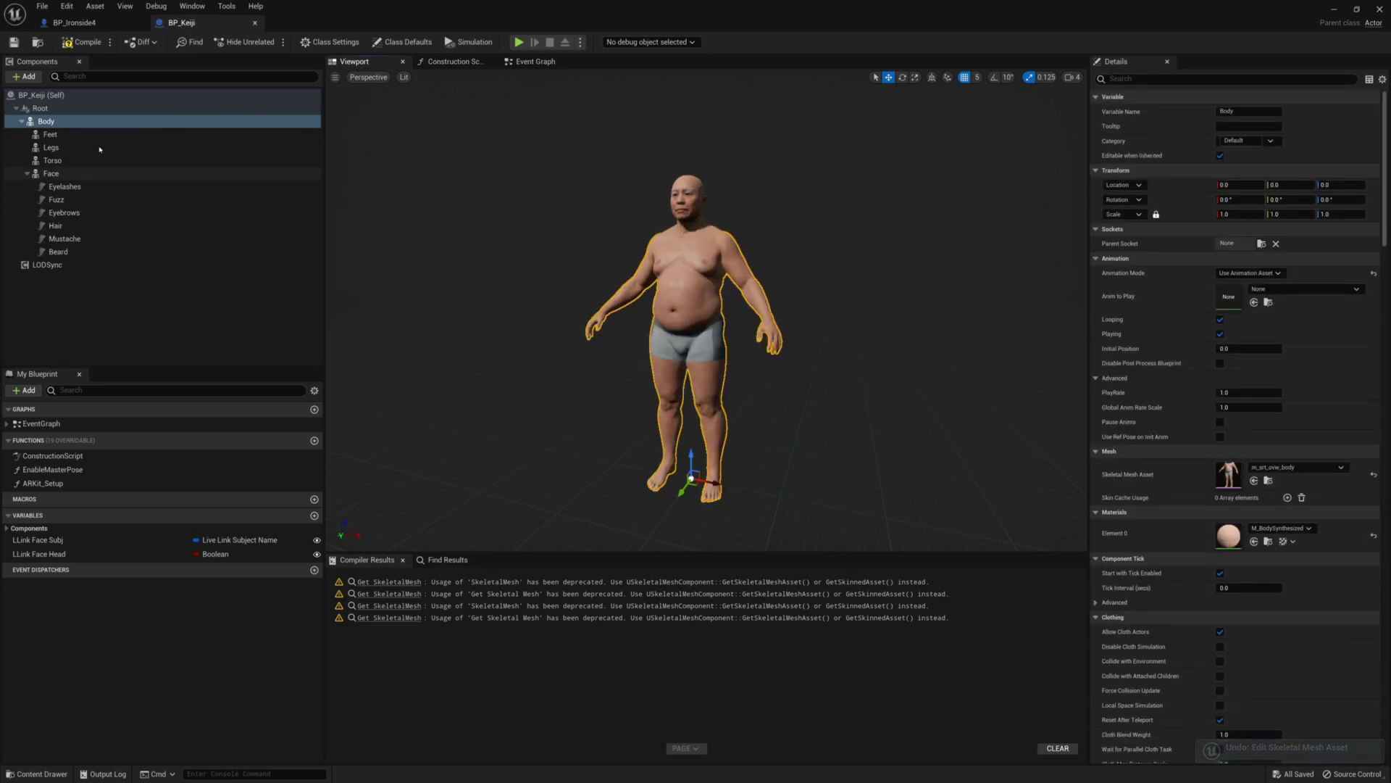
click(49, 136)
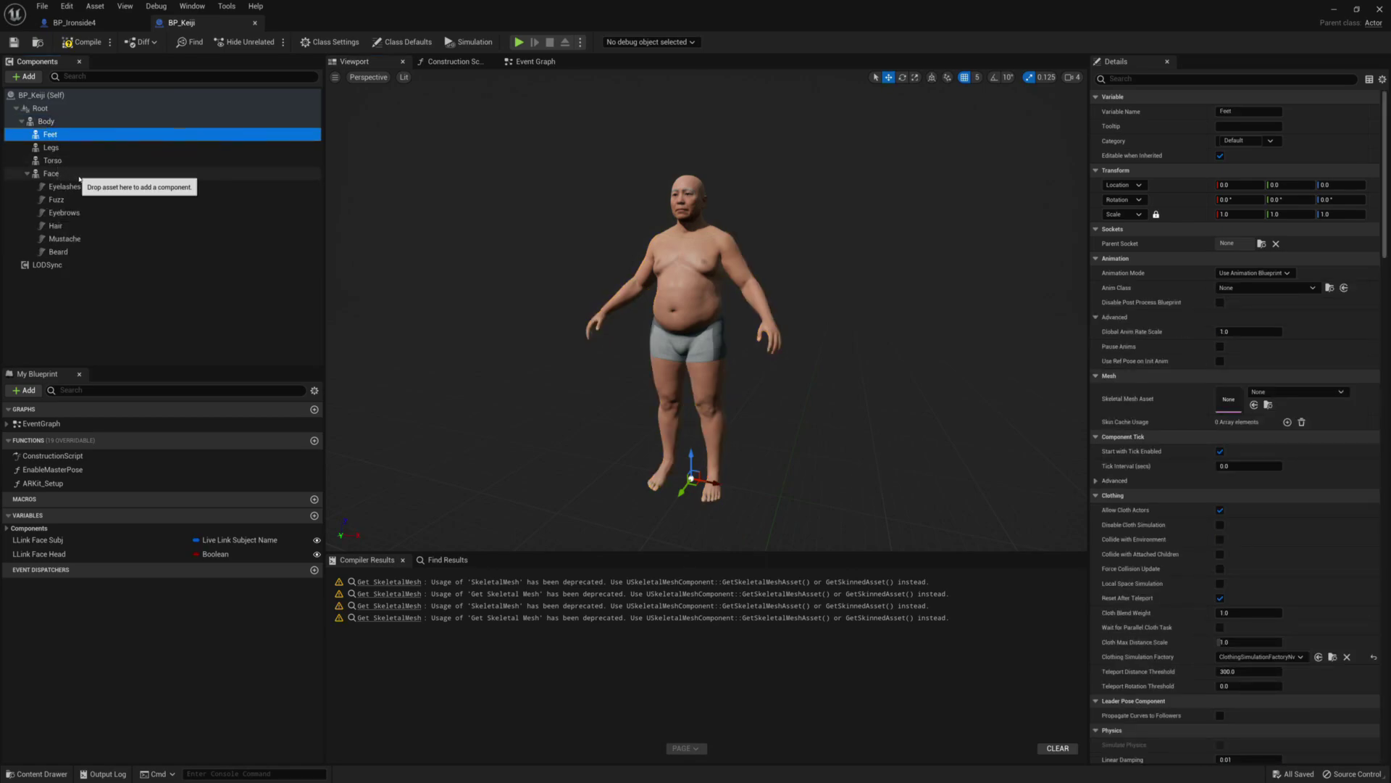
click(1254, 404)
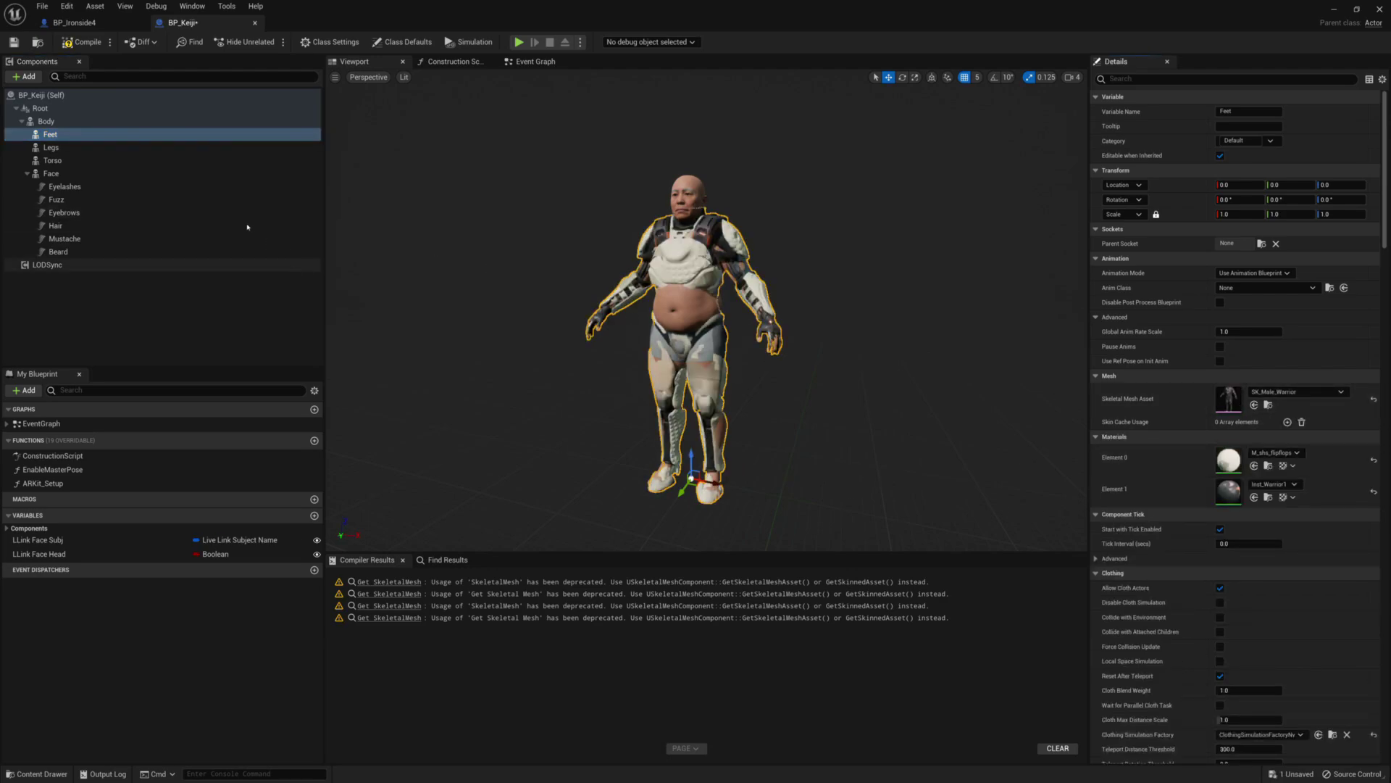
drag(543, 432, 513, 337)
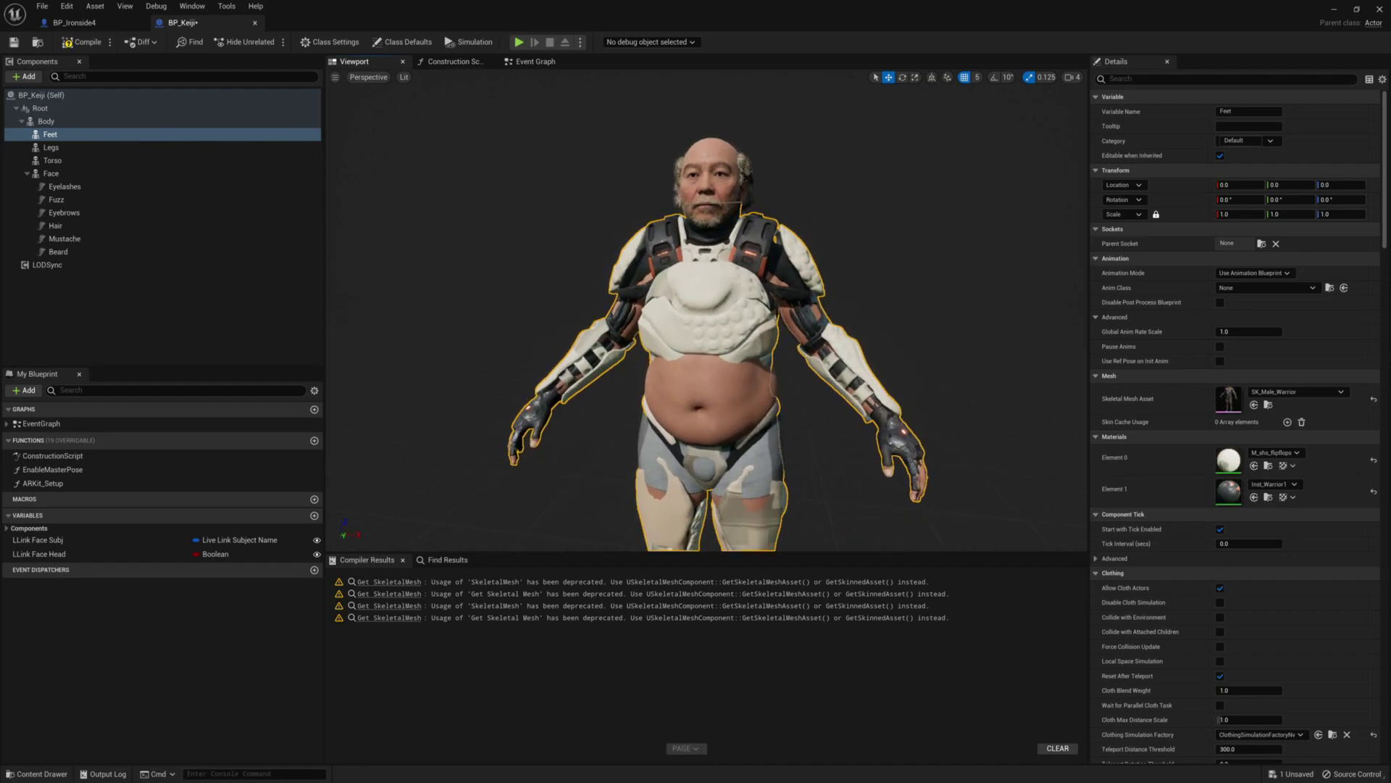
click(1373, 460)
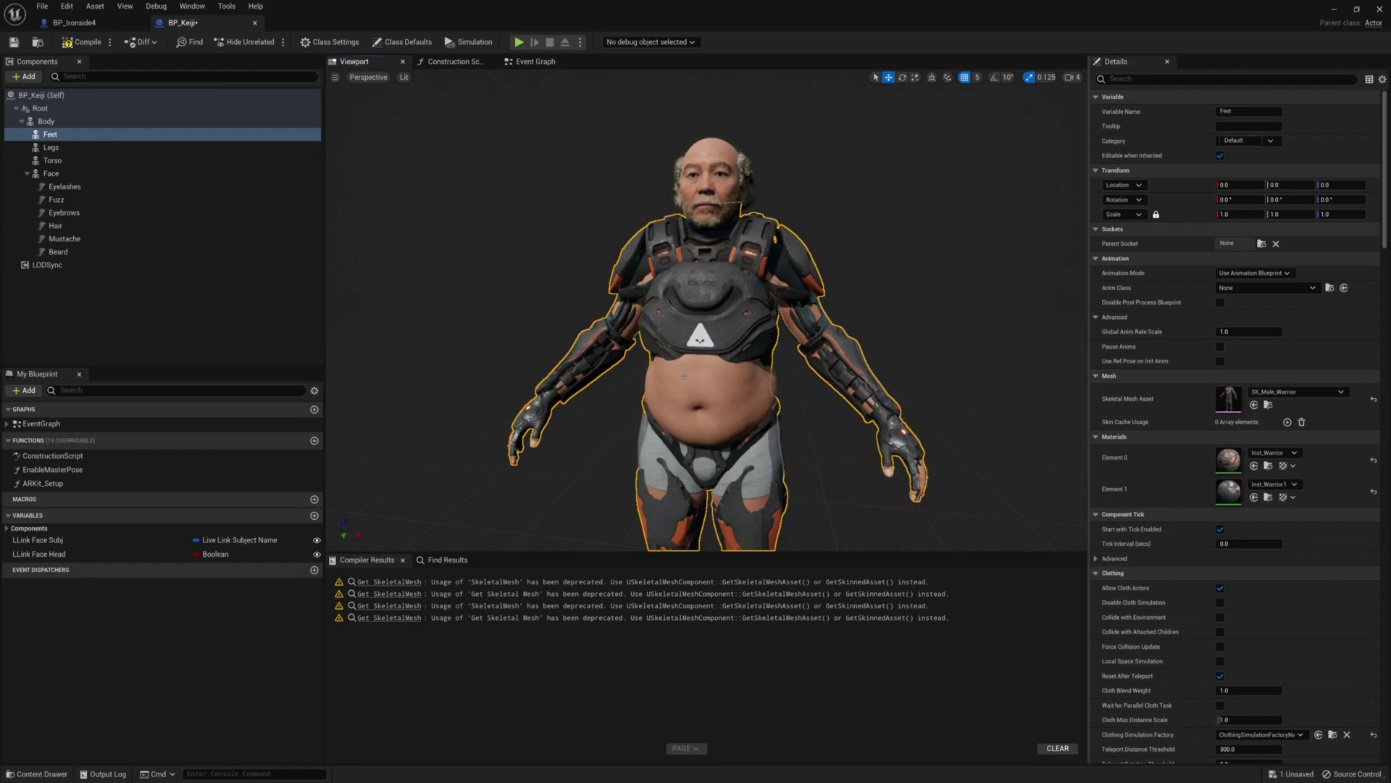
- Make the Body component invisible and set its Visibility Based Anim Tick Option to Always Tick Pose and Refresh Bones
click(725, 395)
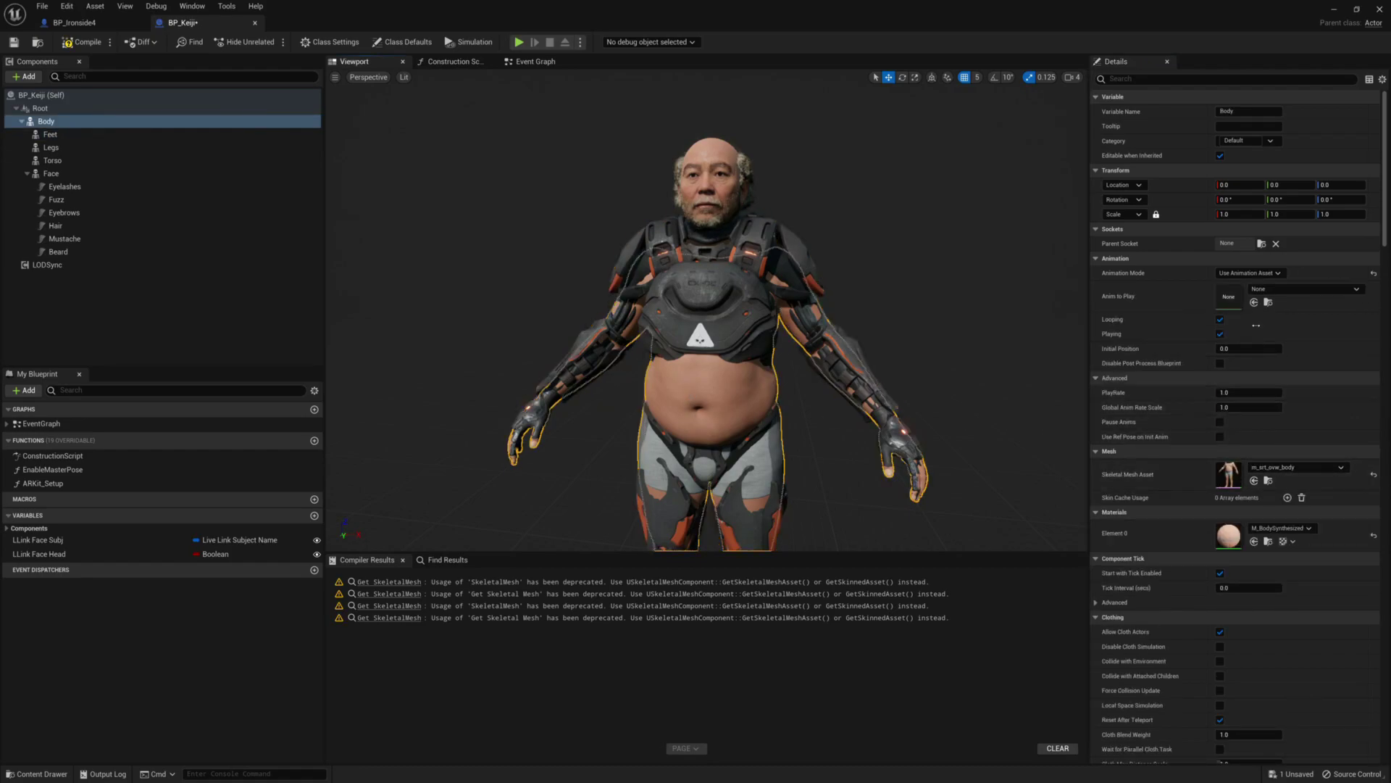
click(1160, 79)
text(visi)
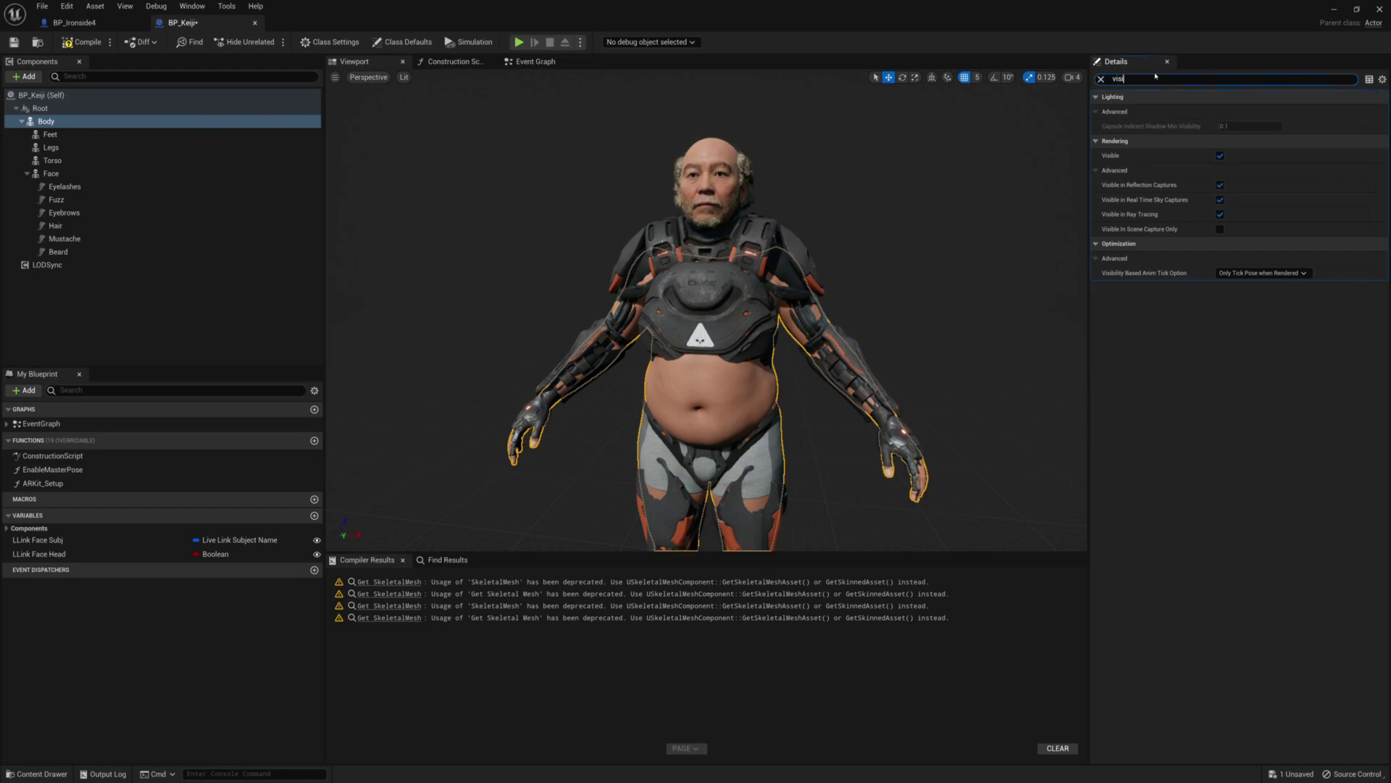
click(1220, 156)
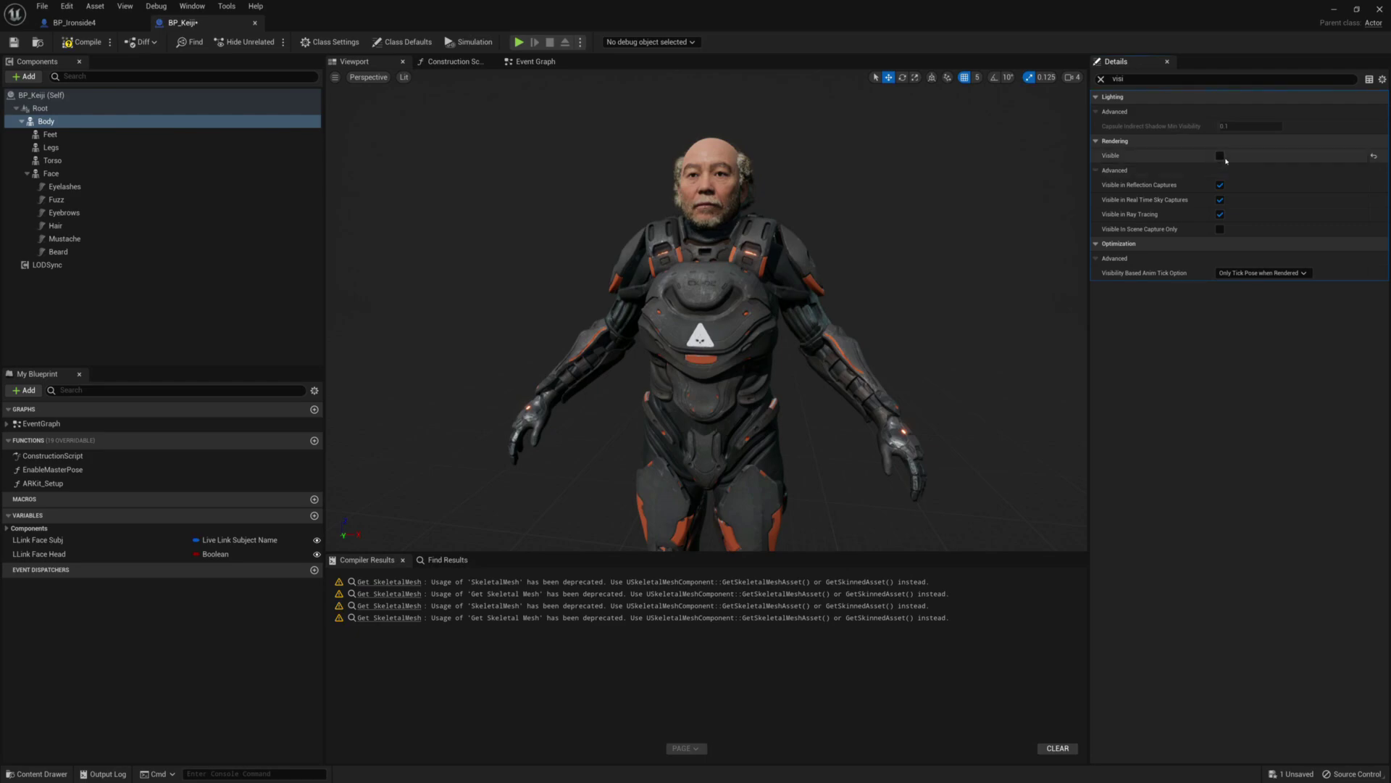
click(1260, 272)
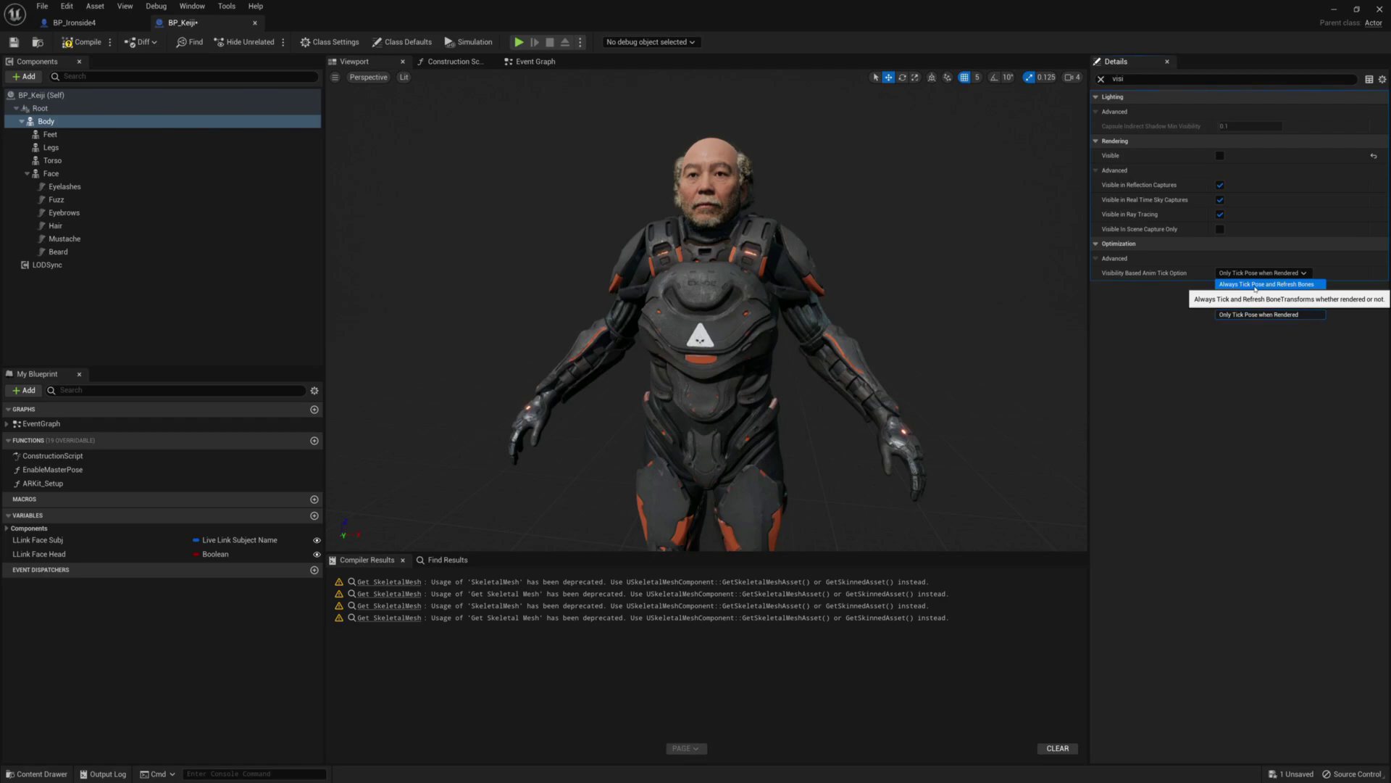
click(1256, 285)
- Examine the neck opening of the armor under Keiji's beard, the leg armor and the whole character from the front
right_drag(824, 373, 783, 264)
right_drag(769, 377, 684, 216)
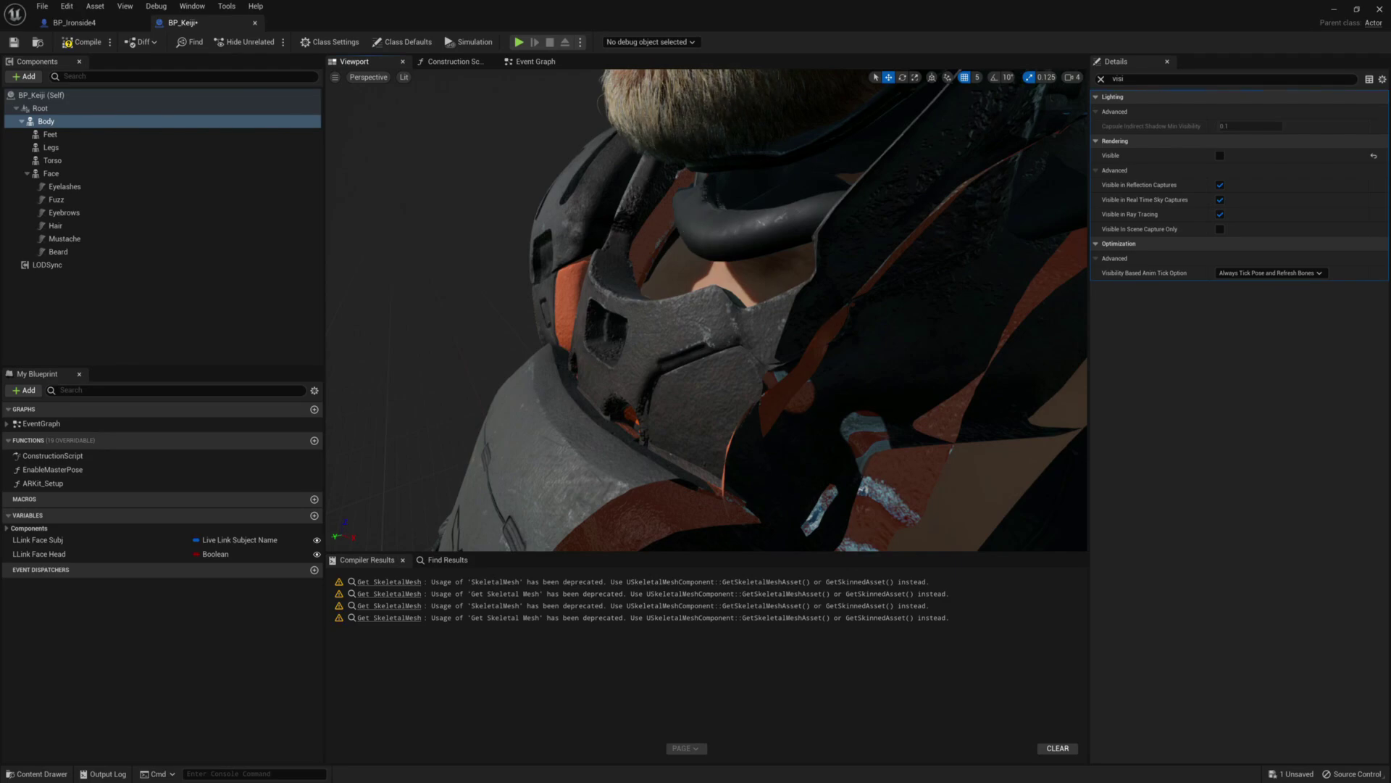
right_drag(684, 217, 623, 326)
key(f)
right_drag(635, 278, 637, 257)
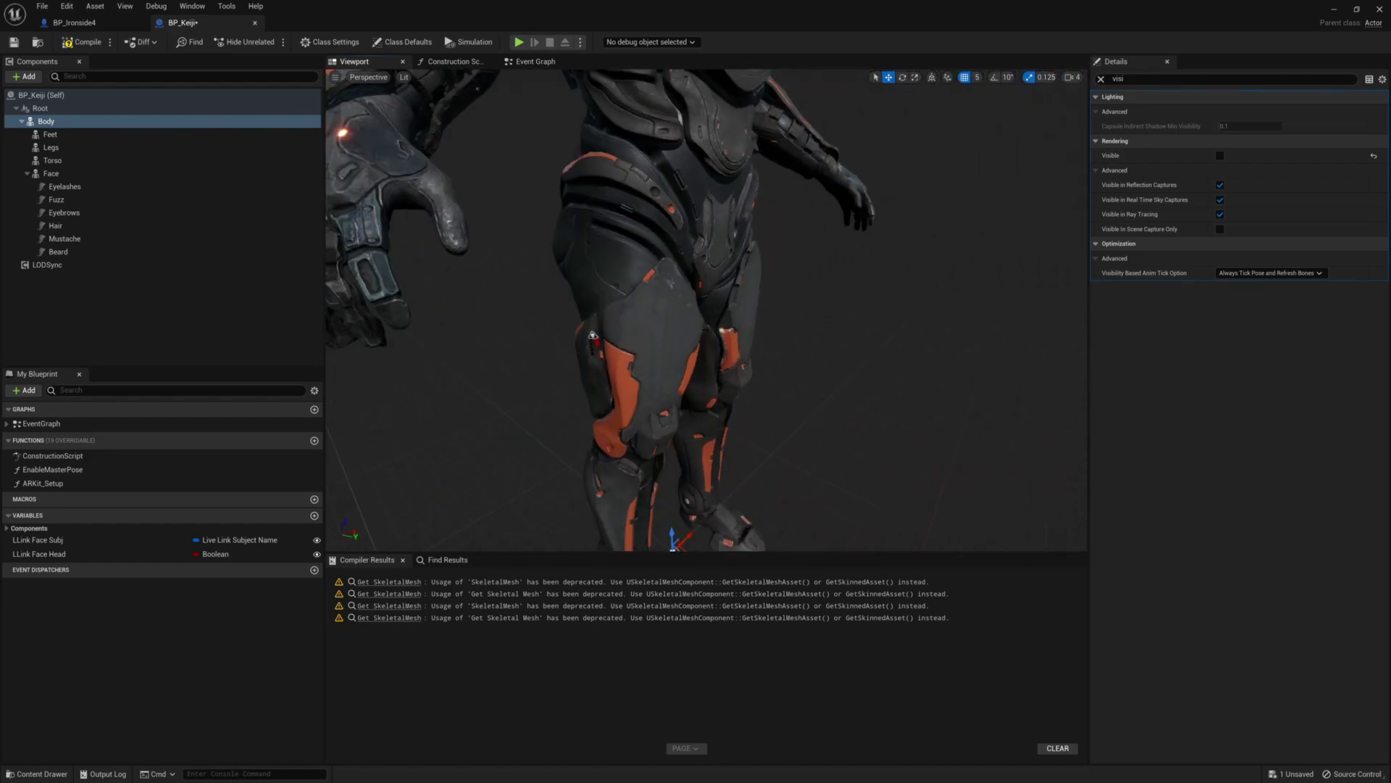
key(s)
right_drag(707, 310, 741, 315)
key(w)
key(a)
key(w)
key(s)
key(w)
key(s)
key(s)
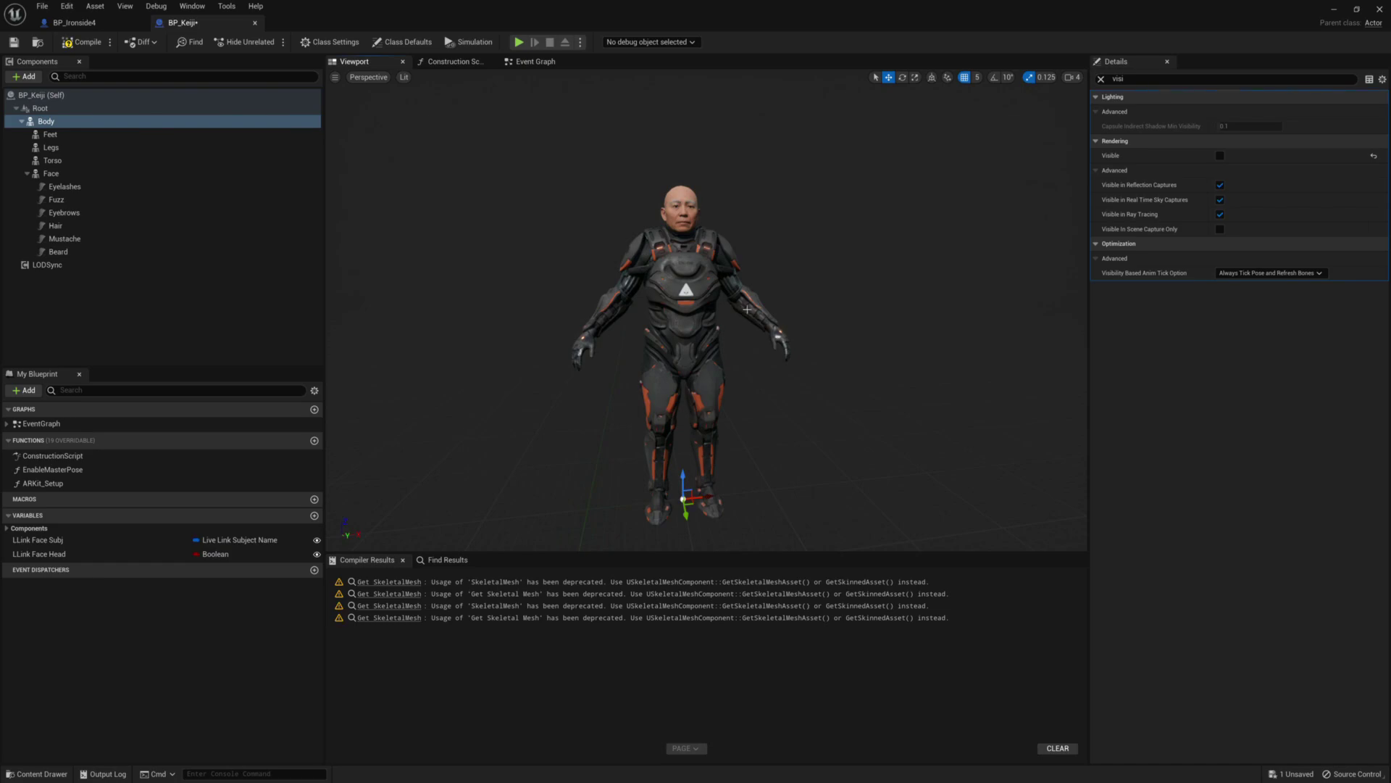
- Examine how the head sits on the armor collar, chest and shoulders, with the armor's Feet component selected
drag(755, 350, 713, 257)
scroll(755, 351, down, 4)
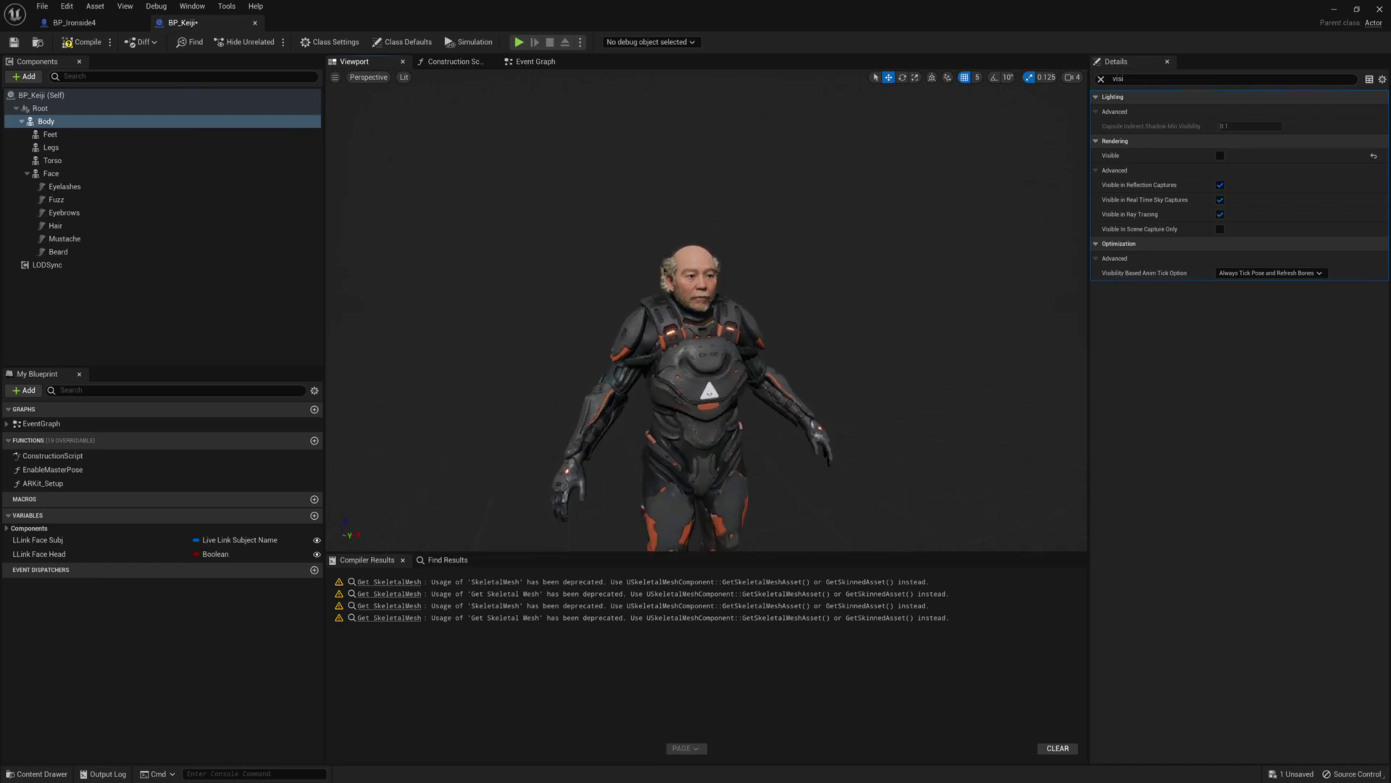
scroll(755, 350, up, 5)
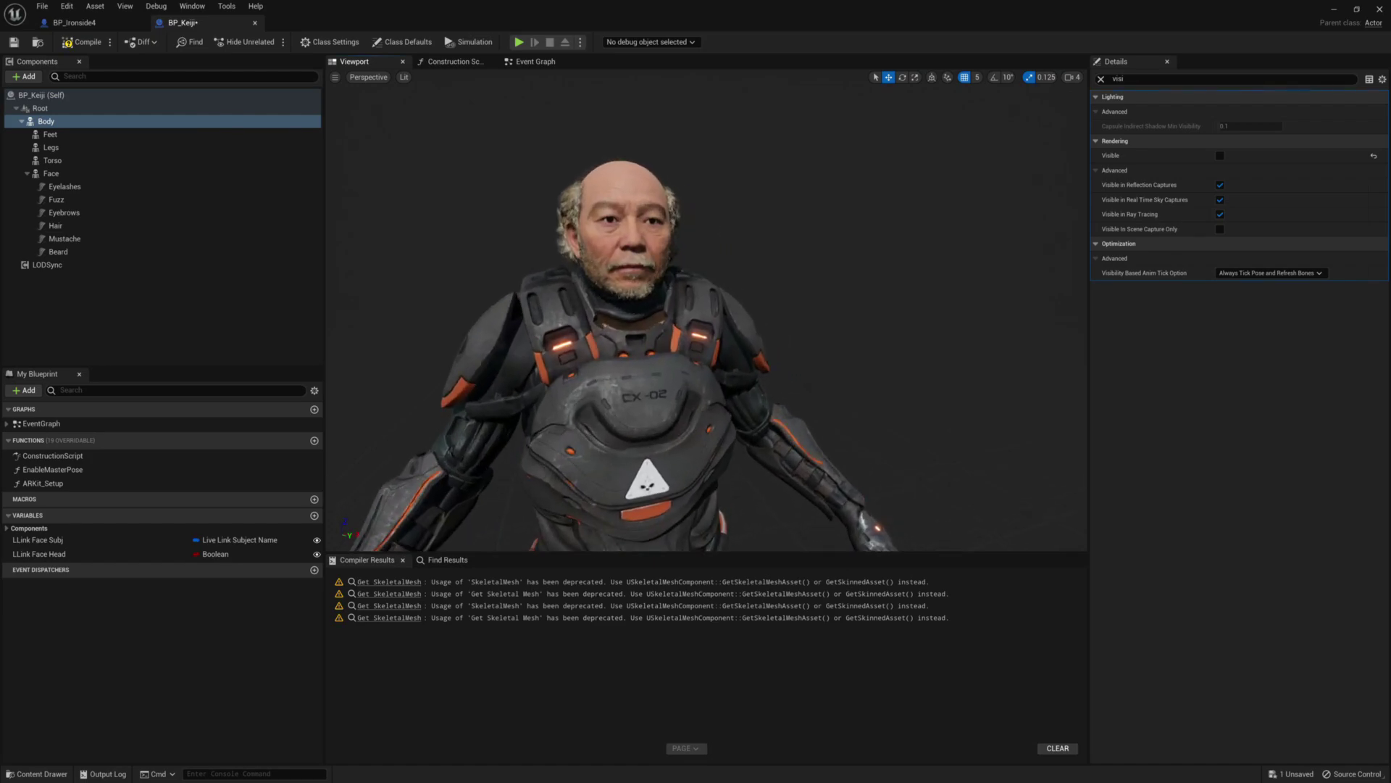
scroll(757, 348, up, 4)
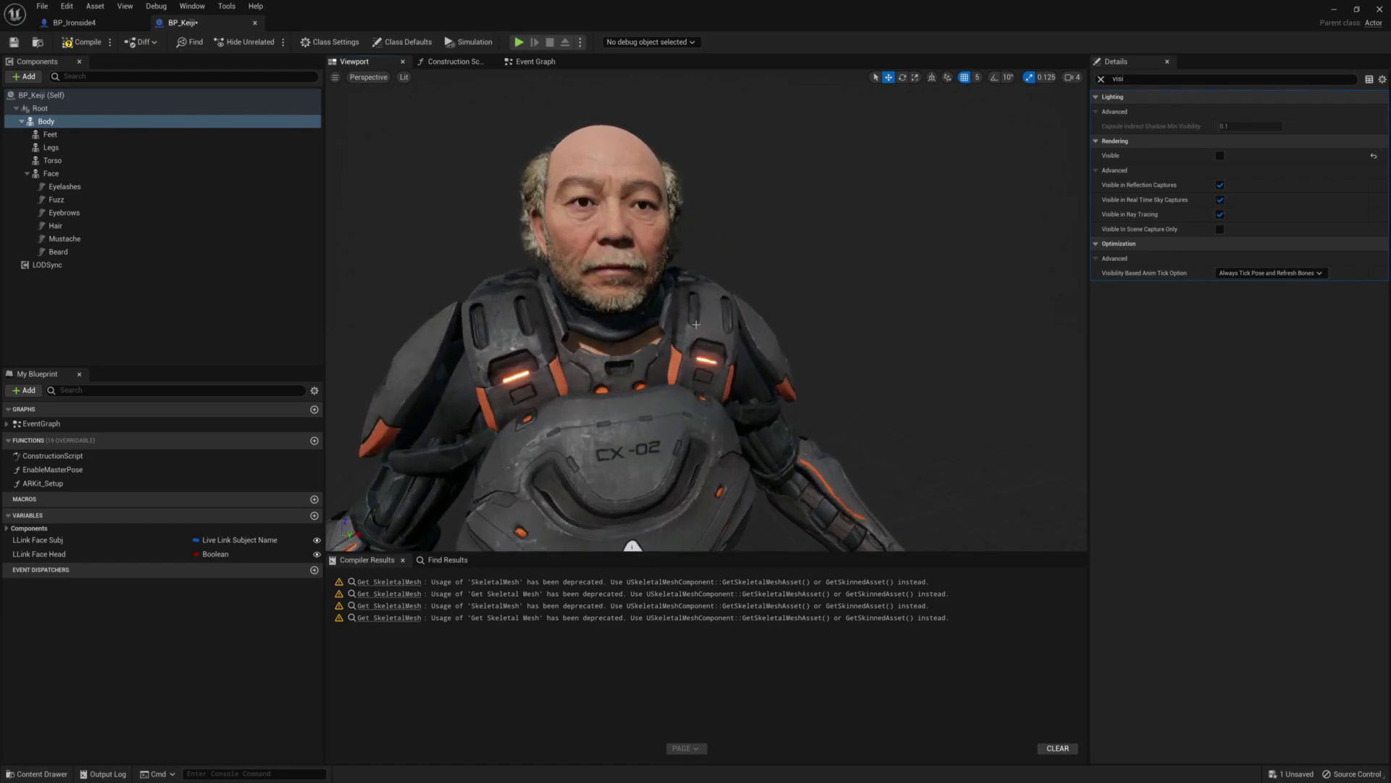
right_drag(696, 324, 594, 323)
click(734, 314)
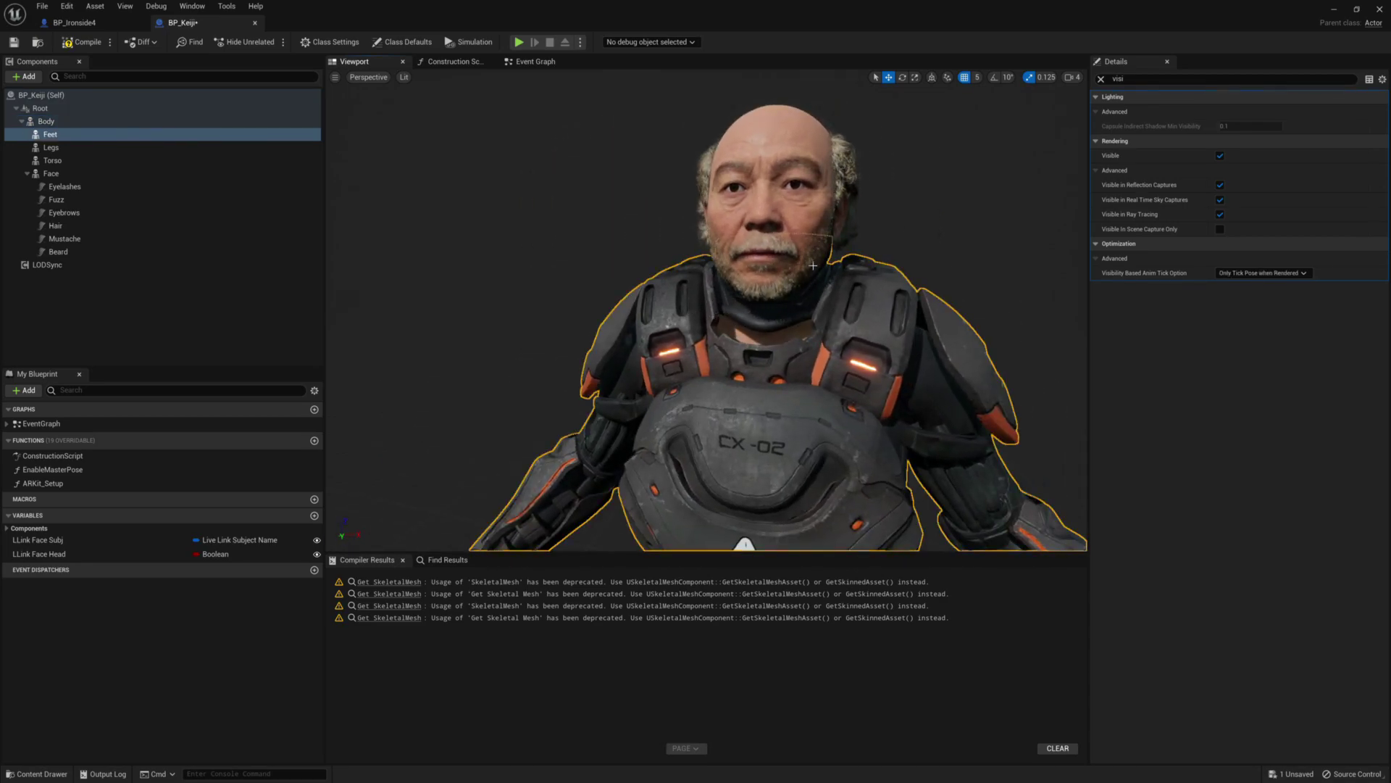
middle_drag(808, 272, 920, 348)
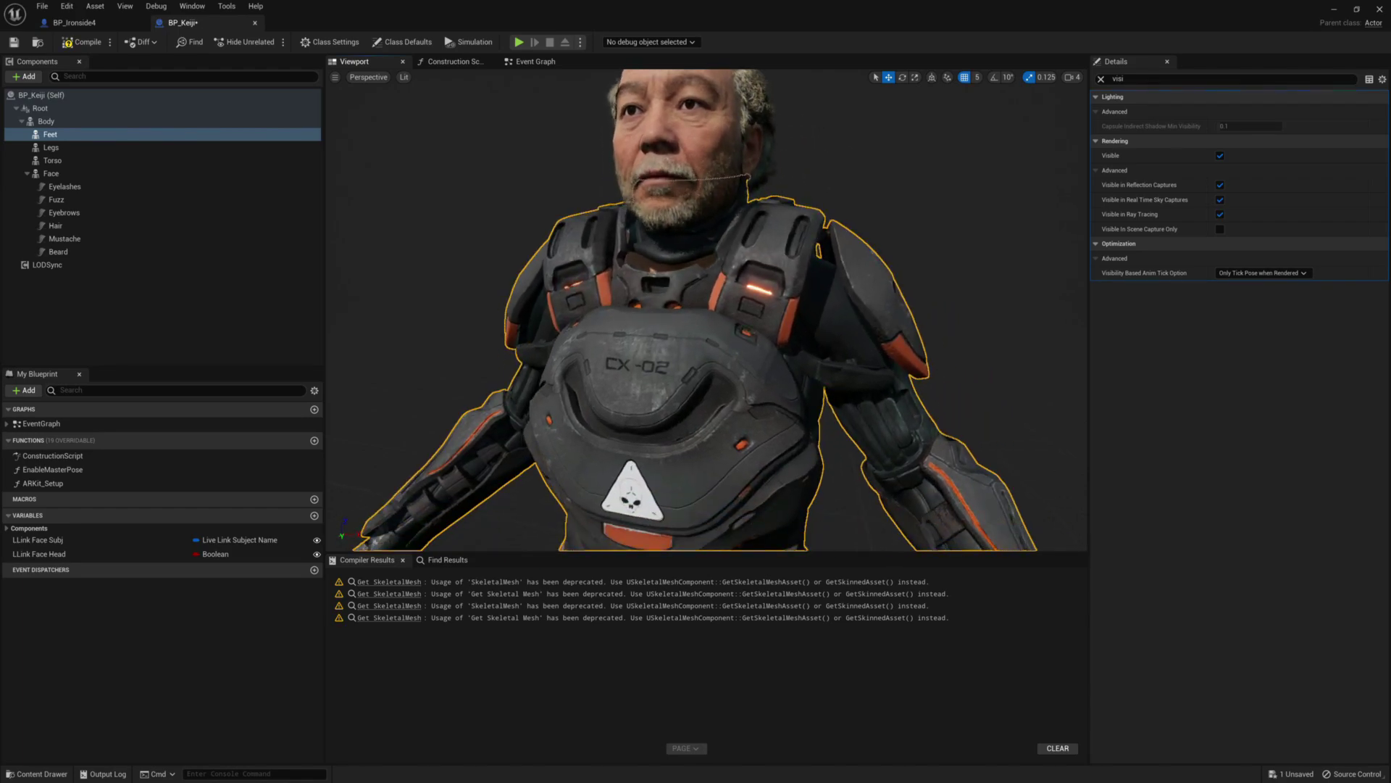
drag(707, 310, 707, 384)
drag(826, 265, 841, 265)
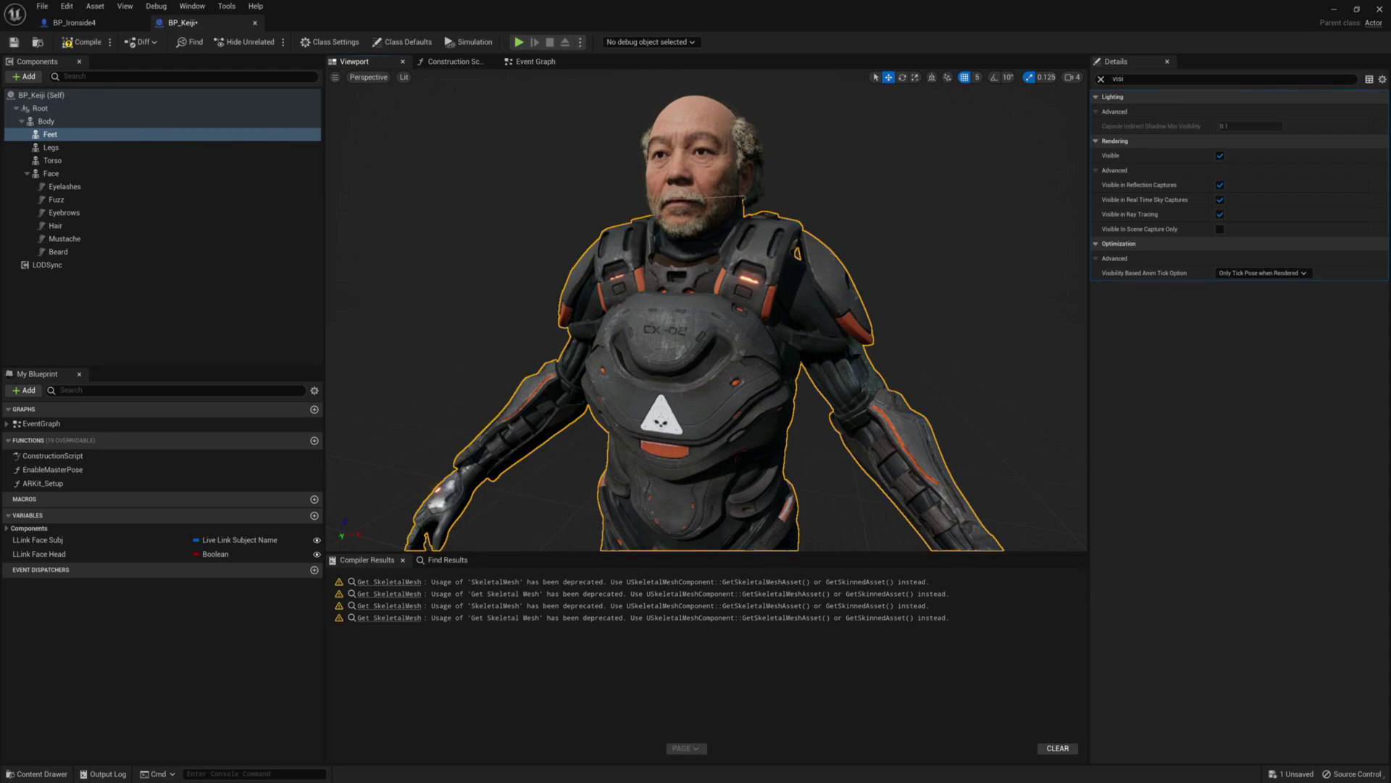
drag(707, 310, 721, 224)
drag(814, 241, 823, 220)
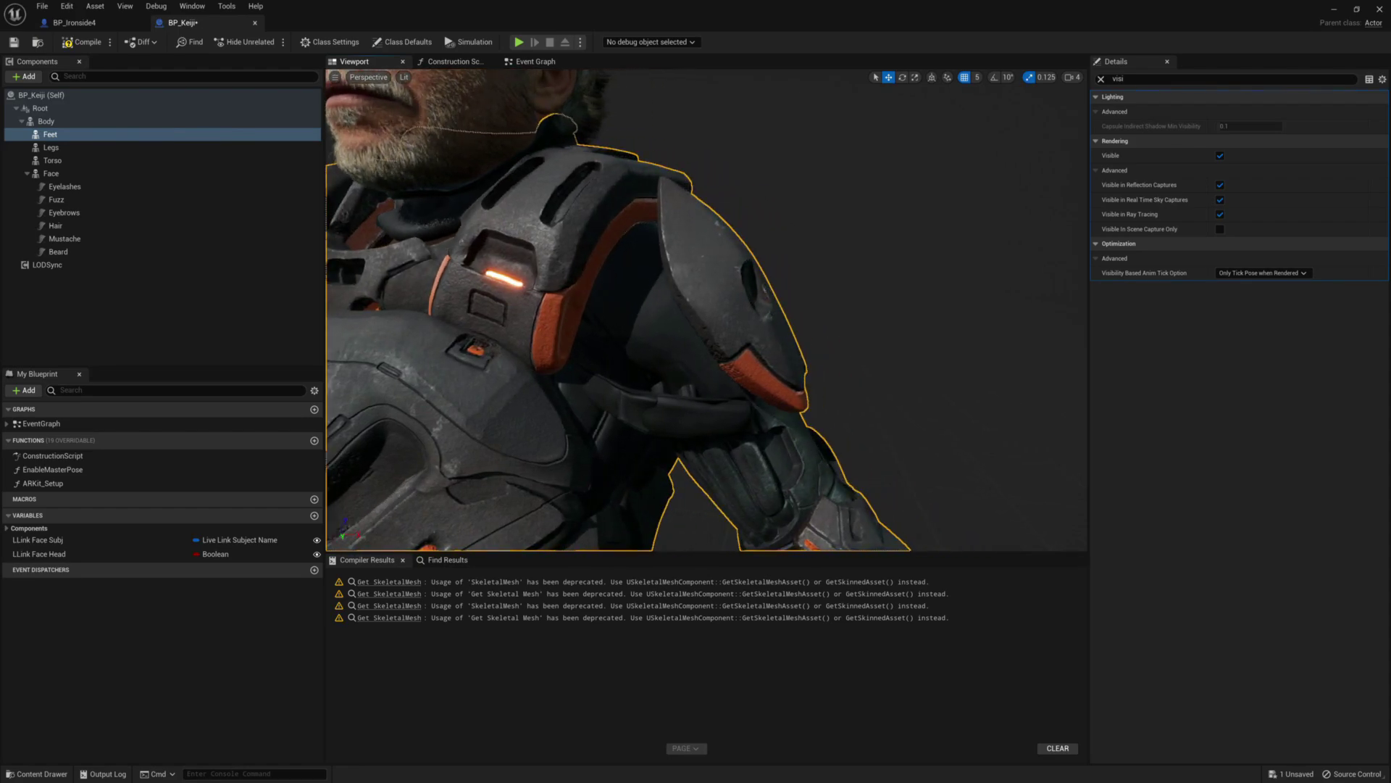
drag(707, 310, 608, 261)
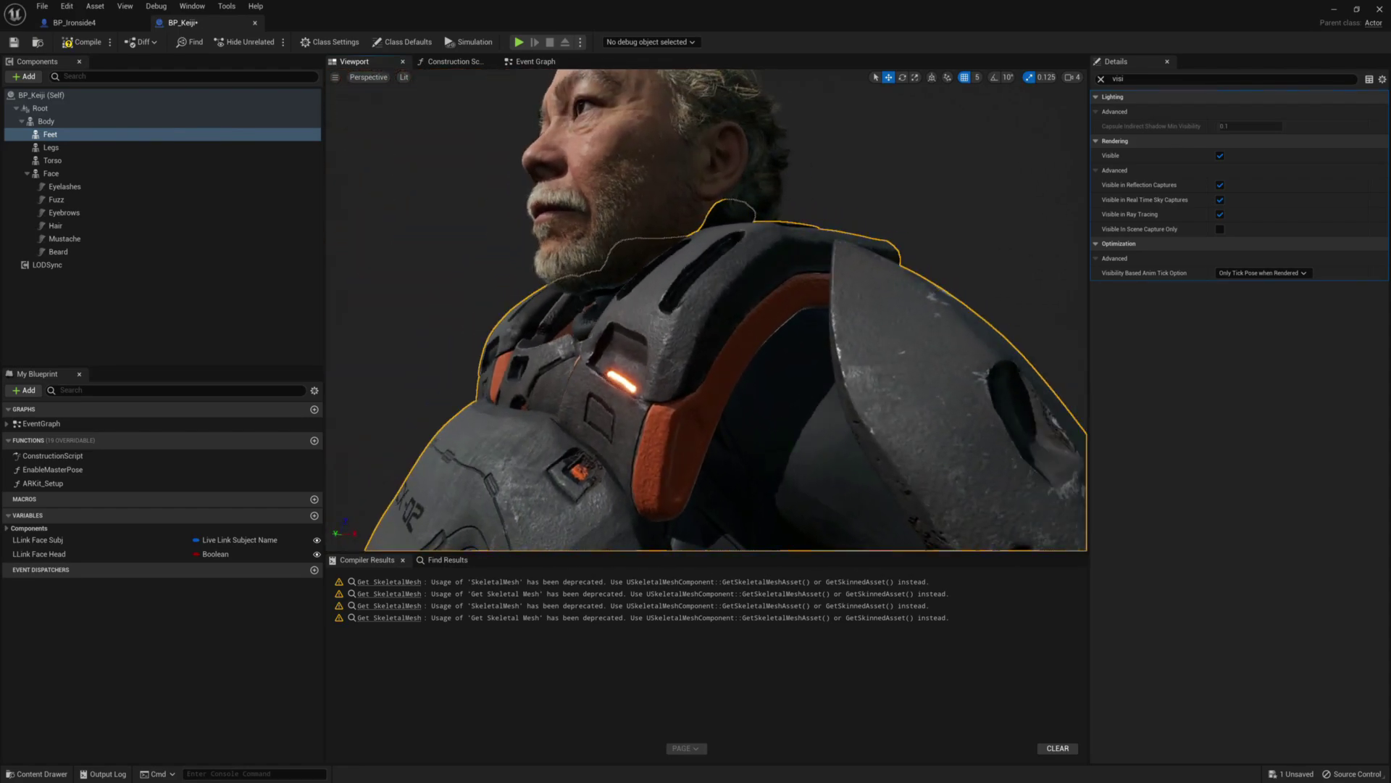
right_drag(706, 311, 949, 304)
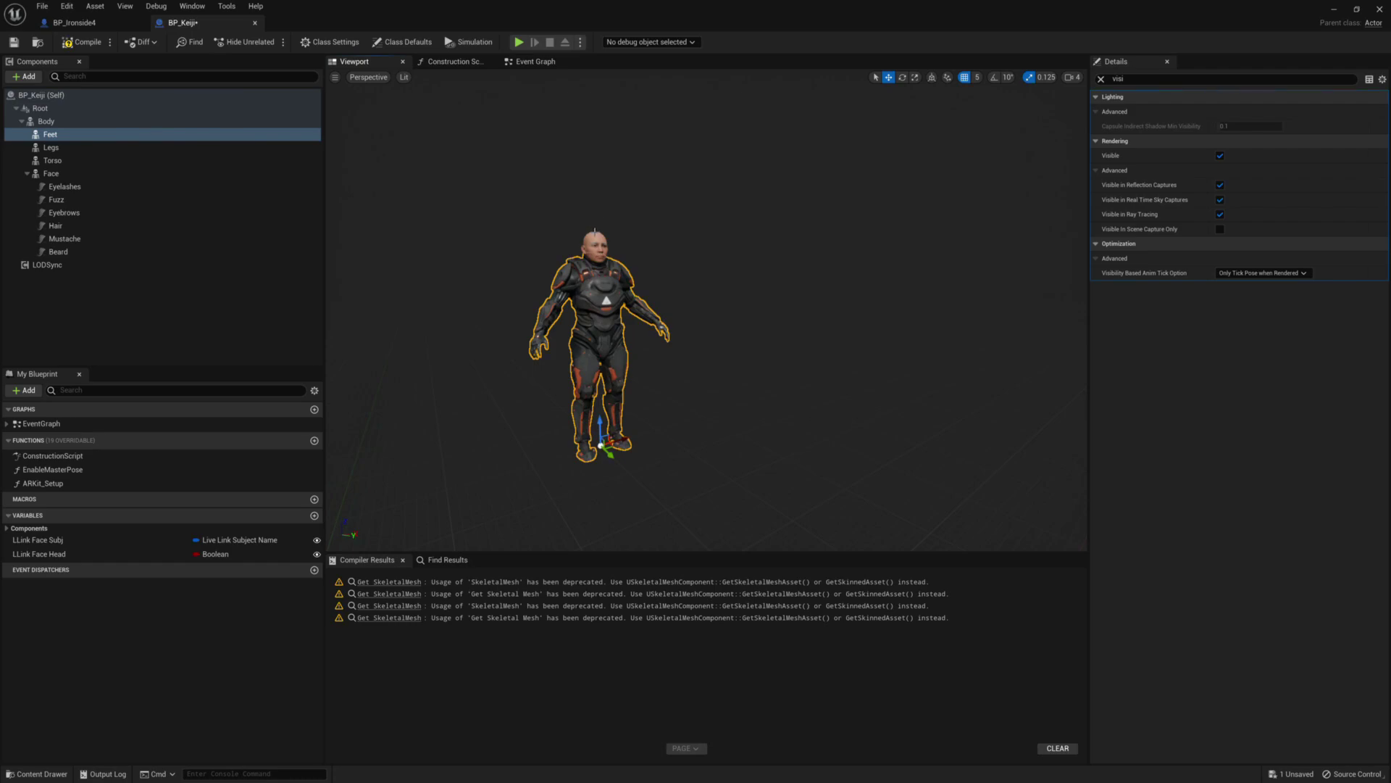
- Select the Face component and examine the armored character from head to feet and from several angles
click(595, 234)
right_drag(733, 307, 616, 370)
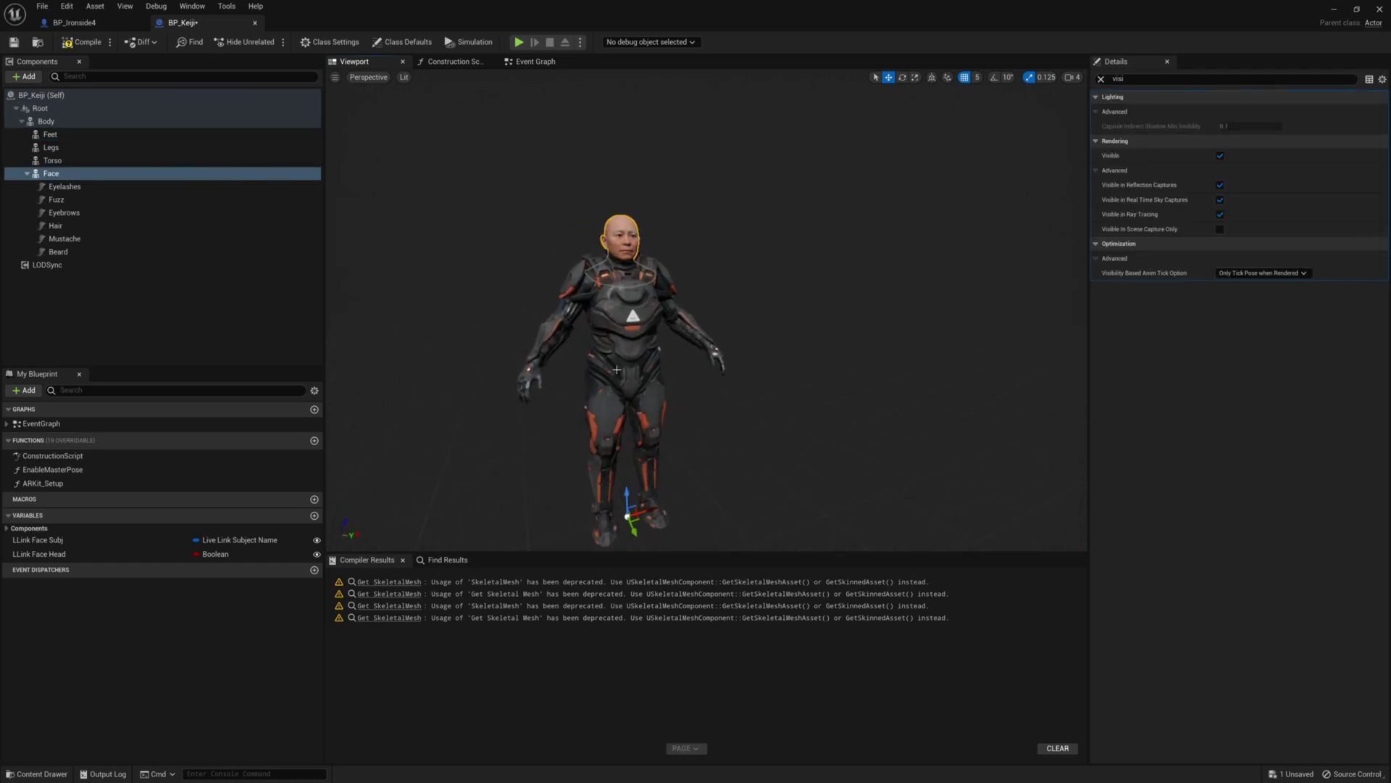
drag(664, 384, 708, 415)
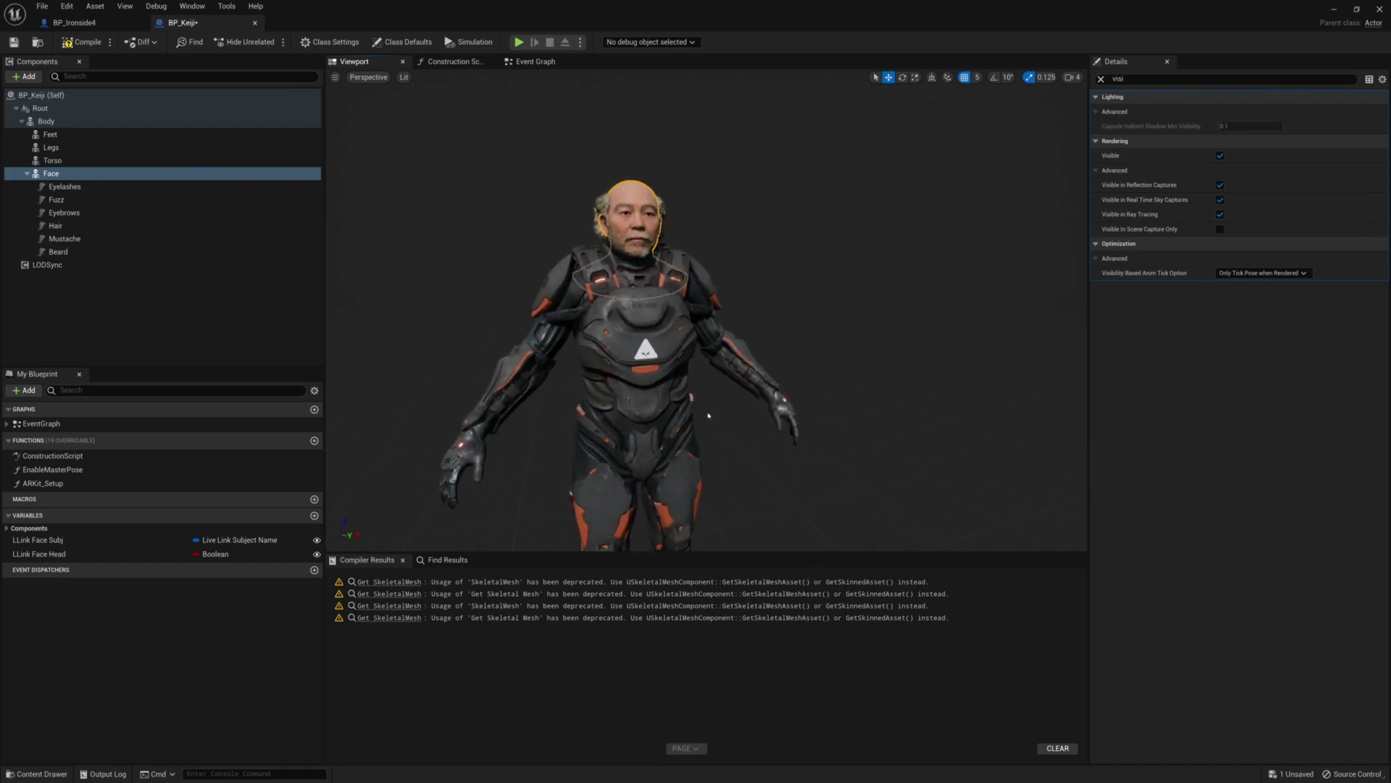
middle_drag(709, 416, 706, 381)
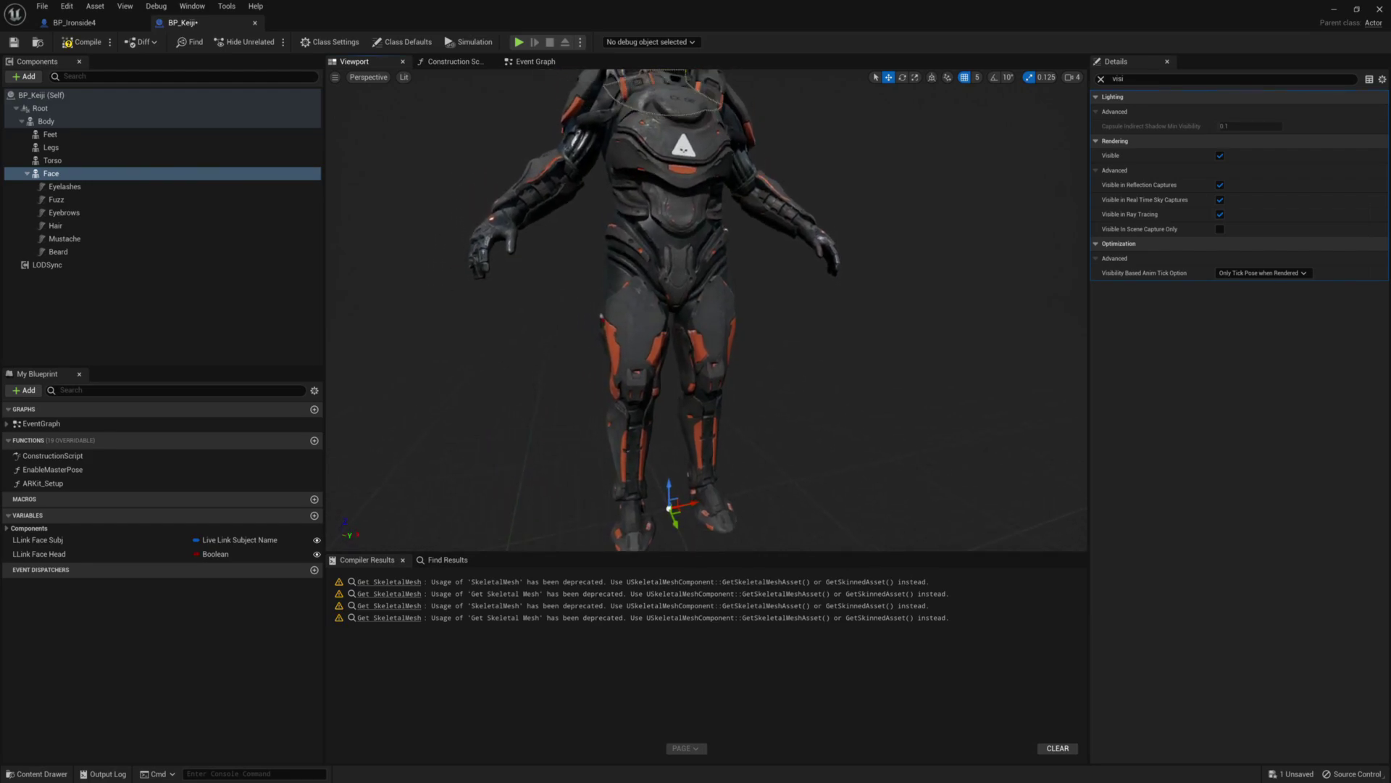
drag(706, 381, 697, 282)
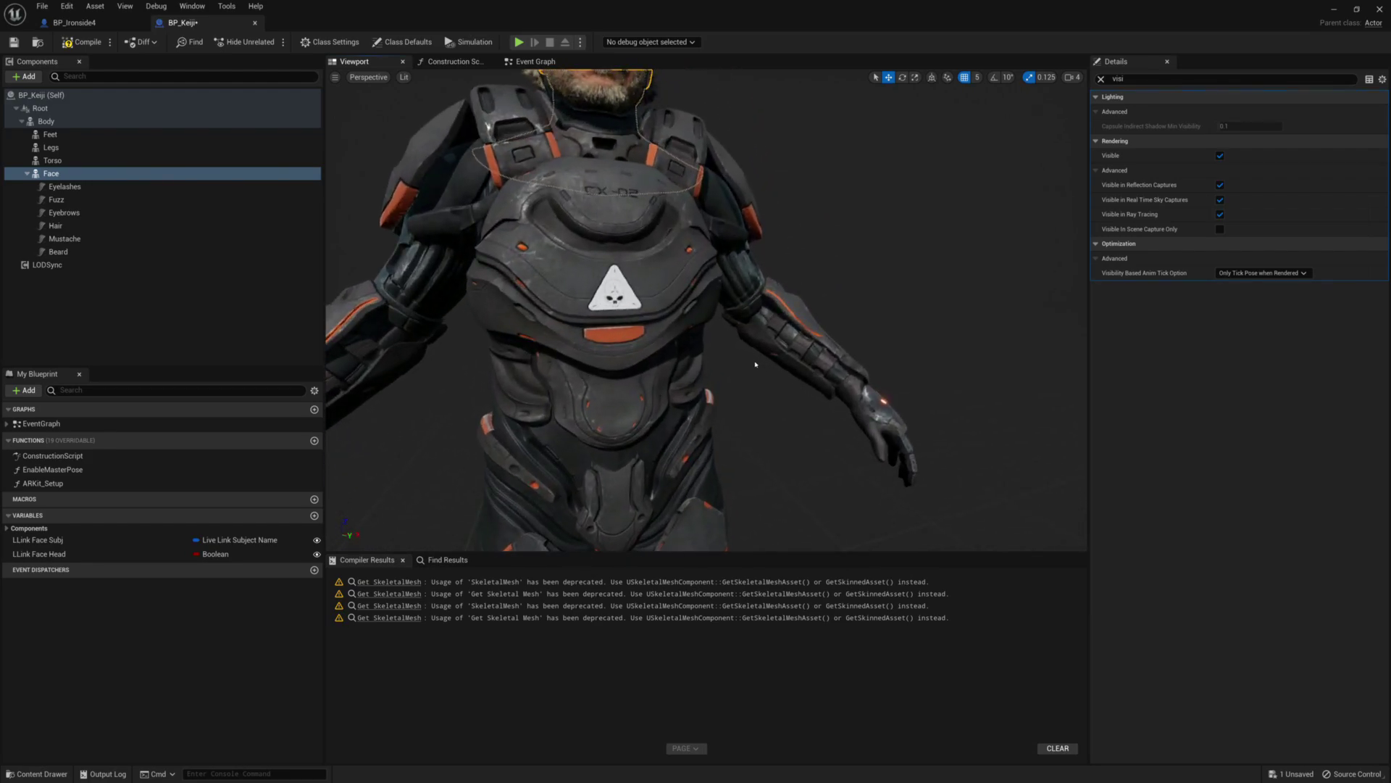
scroll(755, 364, down, 4)
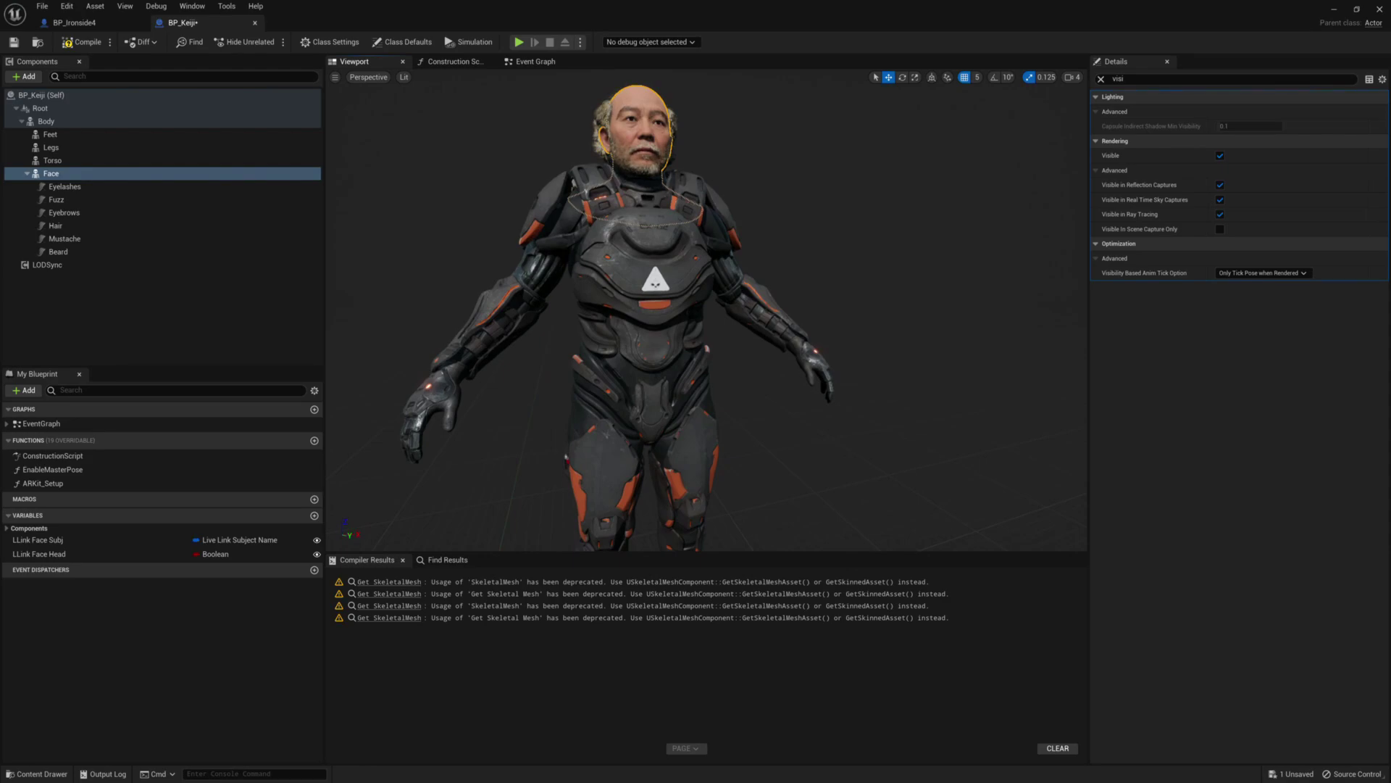
drag(706, 310, 704, 384)
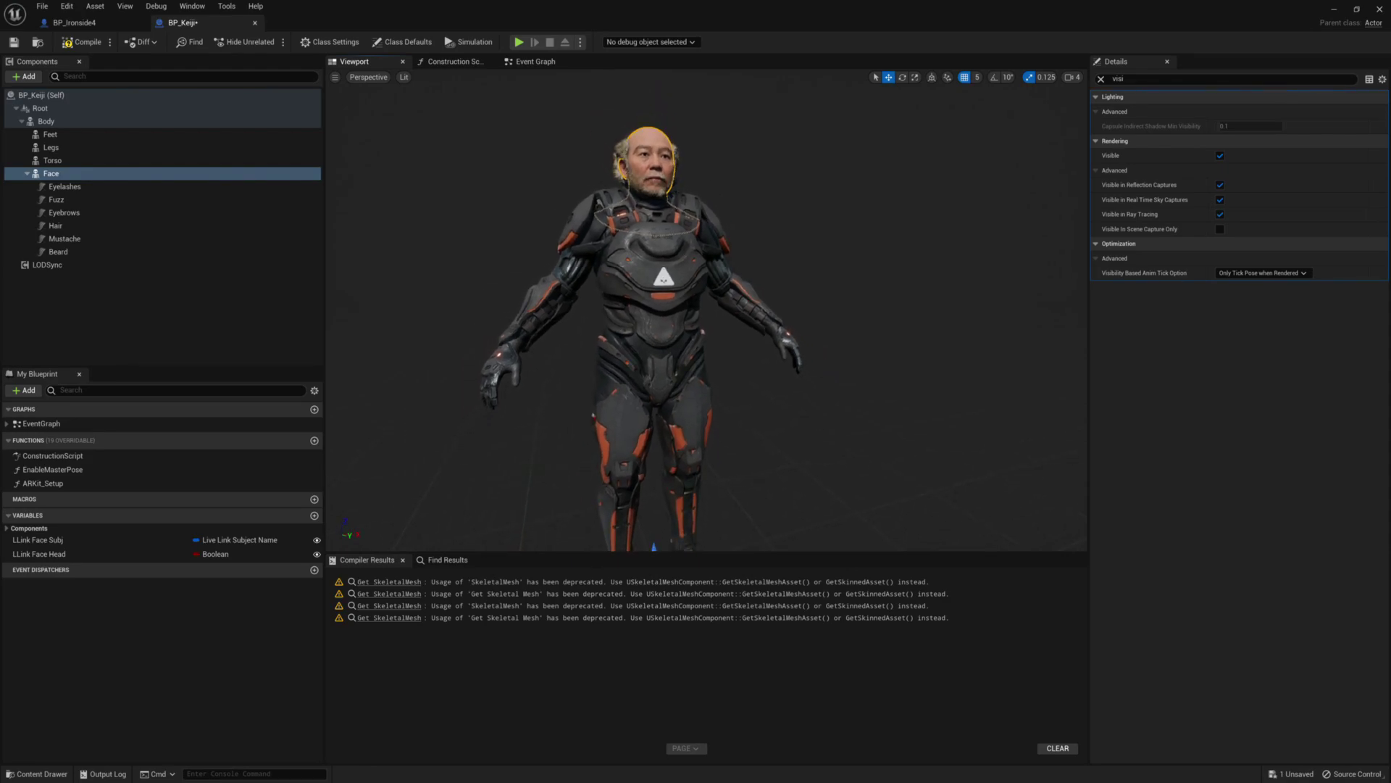
drag(706, 311, 609, 377)
right_drag(707, 310, 866, 294)
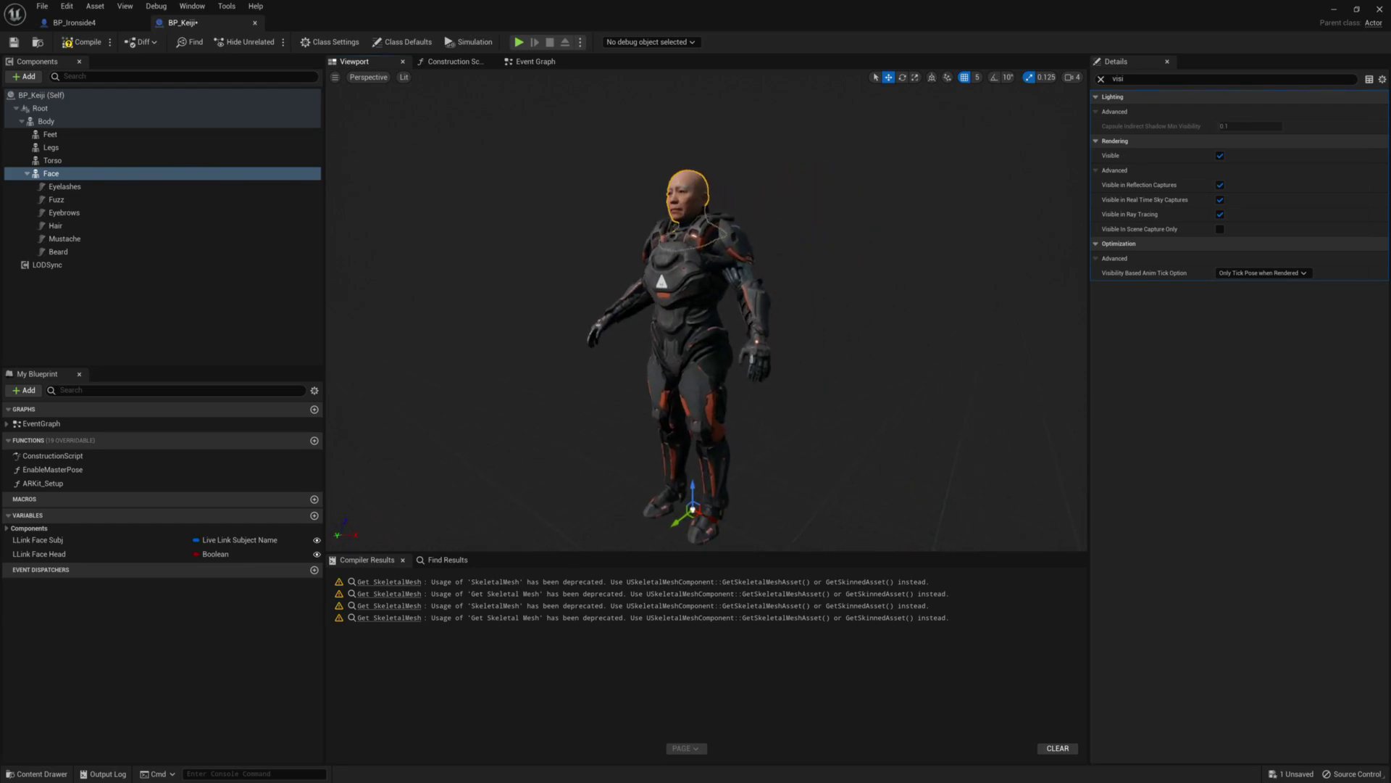